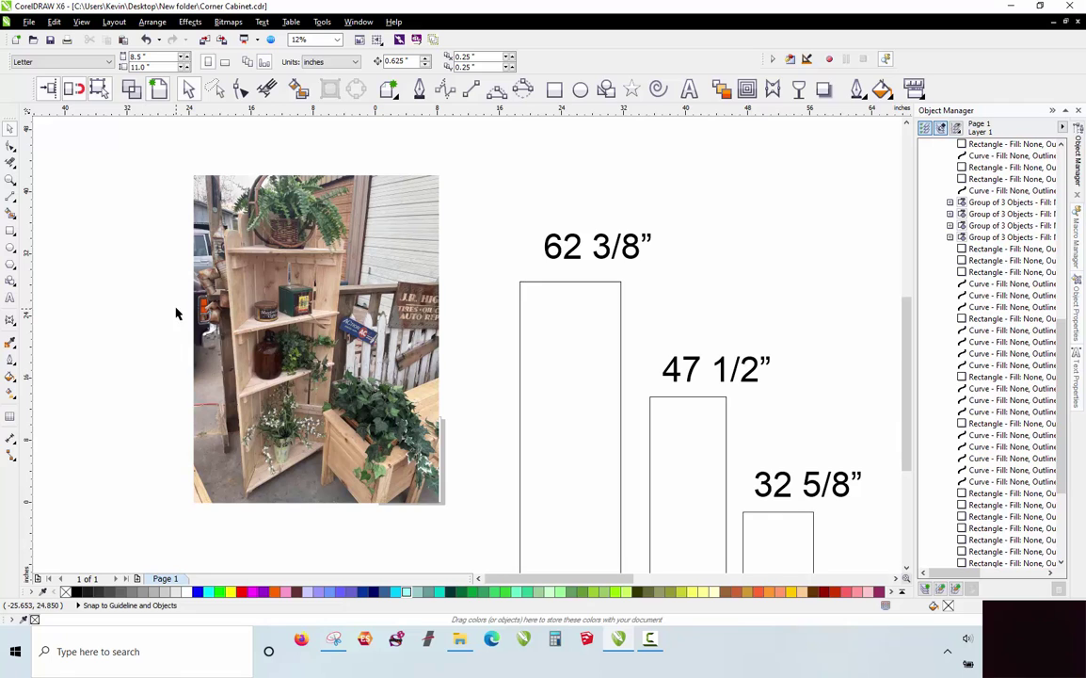
# Examine the corner cabinet photo, part layout, cut list and top-view corner assembly.
pyautogui.scroll(-2, 160, 244)
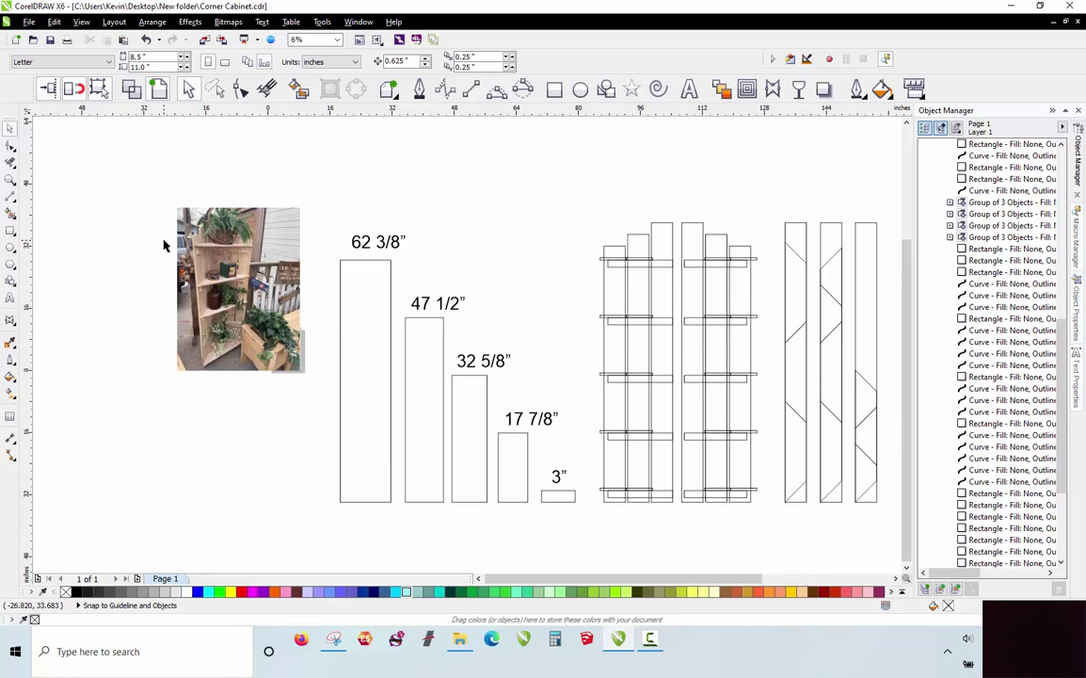
pyautogui.scroll(-1, 162, 242)
pyautogui.scroll(-1, 473, 375)
pyautogui.scroll(1, 503, 298)
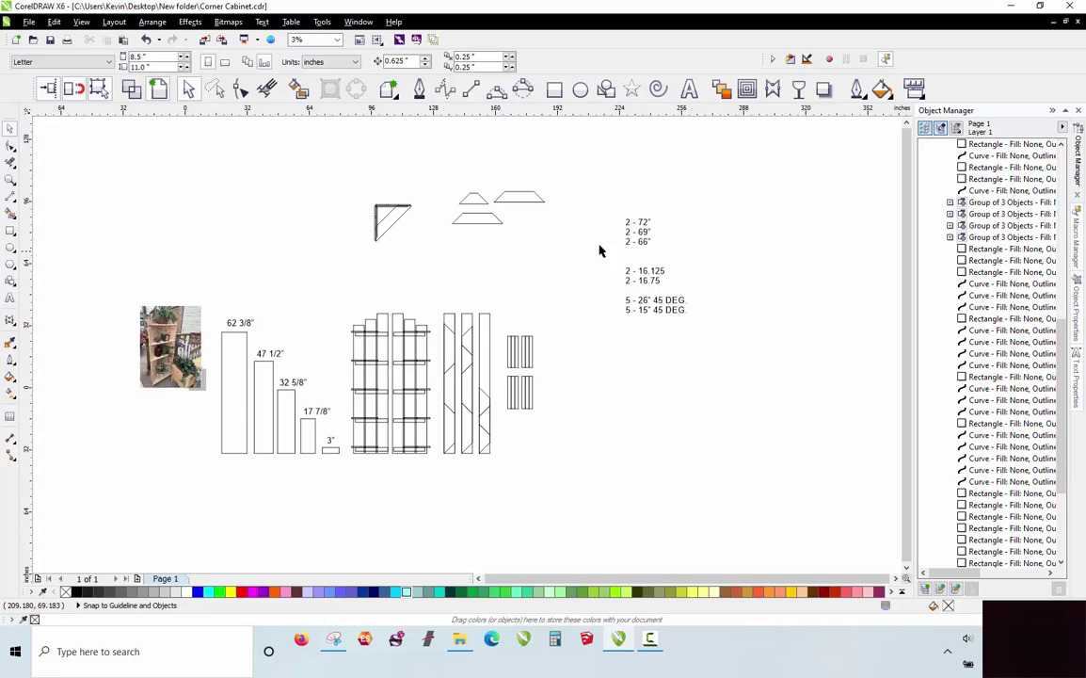
pyautogui.scroll(2, 660, 226)
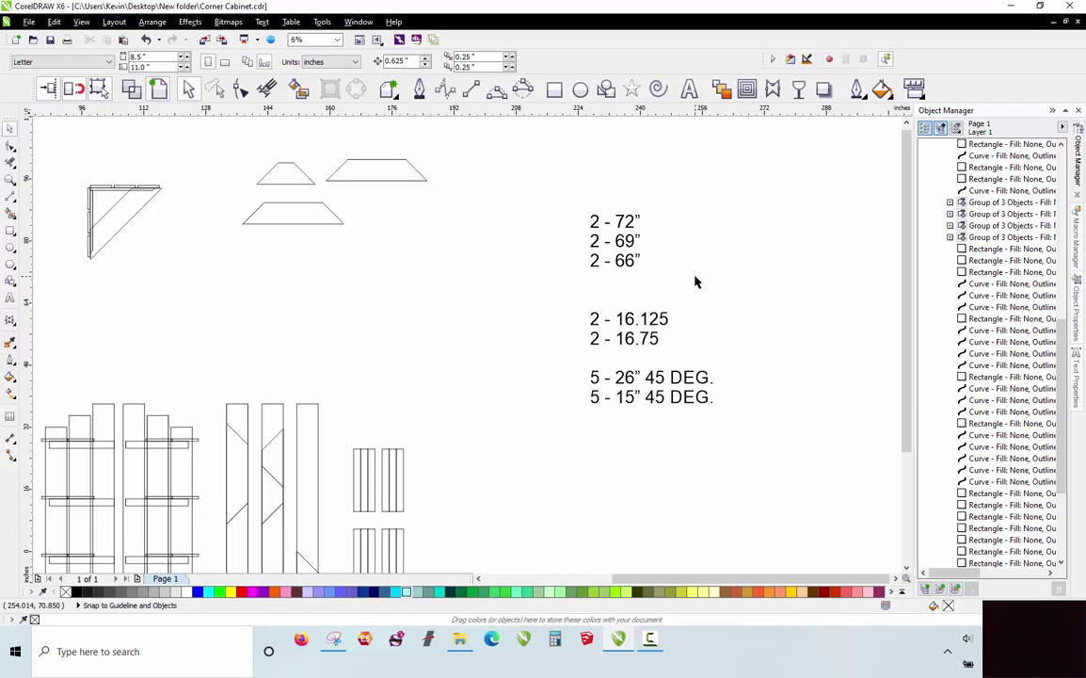
pyautogui.scroll(-2, 696, 283)
pyautogui.scroll(2, 366, 233)
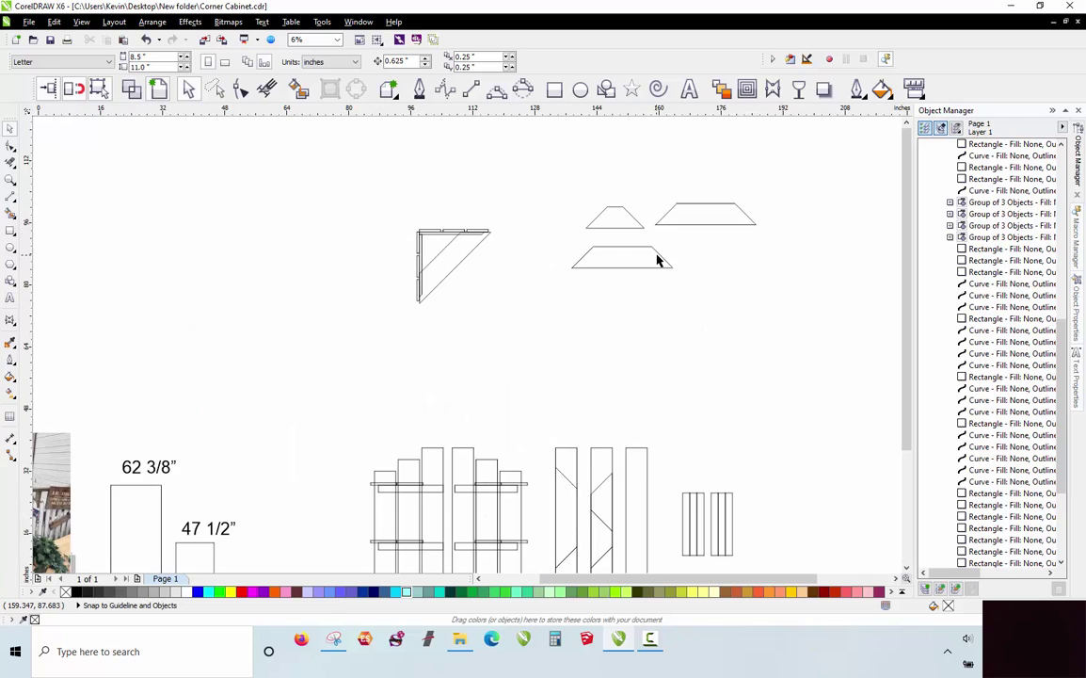
pyautogui.scroll(2, 657, 260)
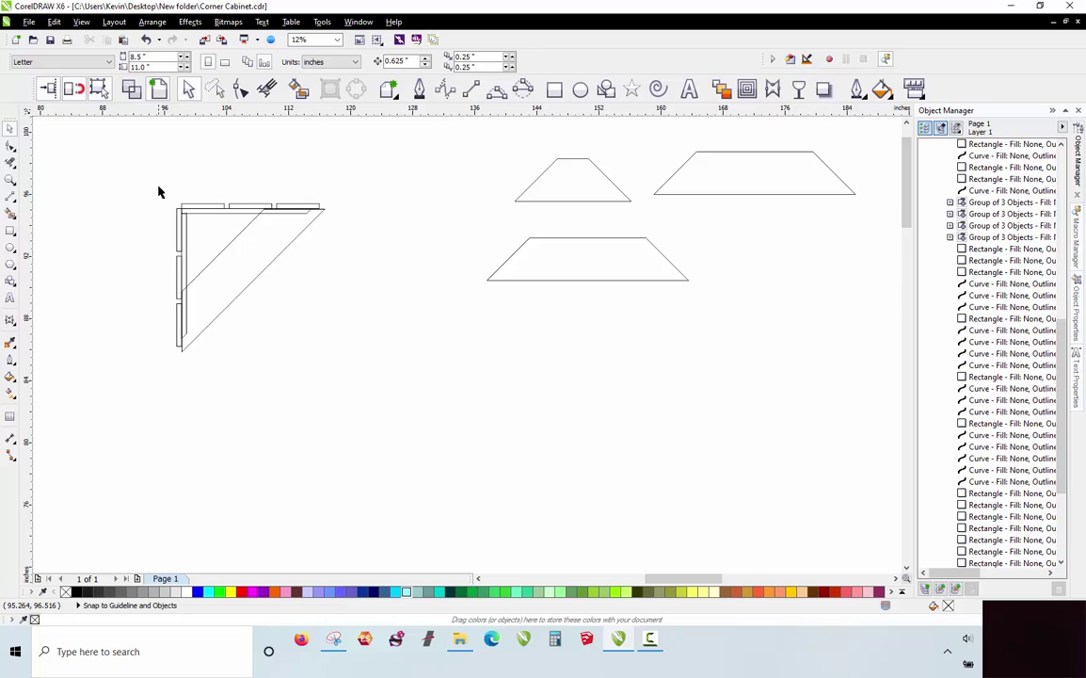
pyautogui.scroll(2, 159, 192)
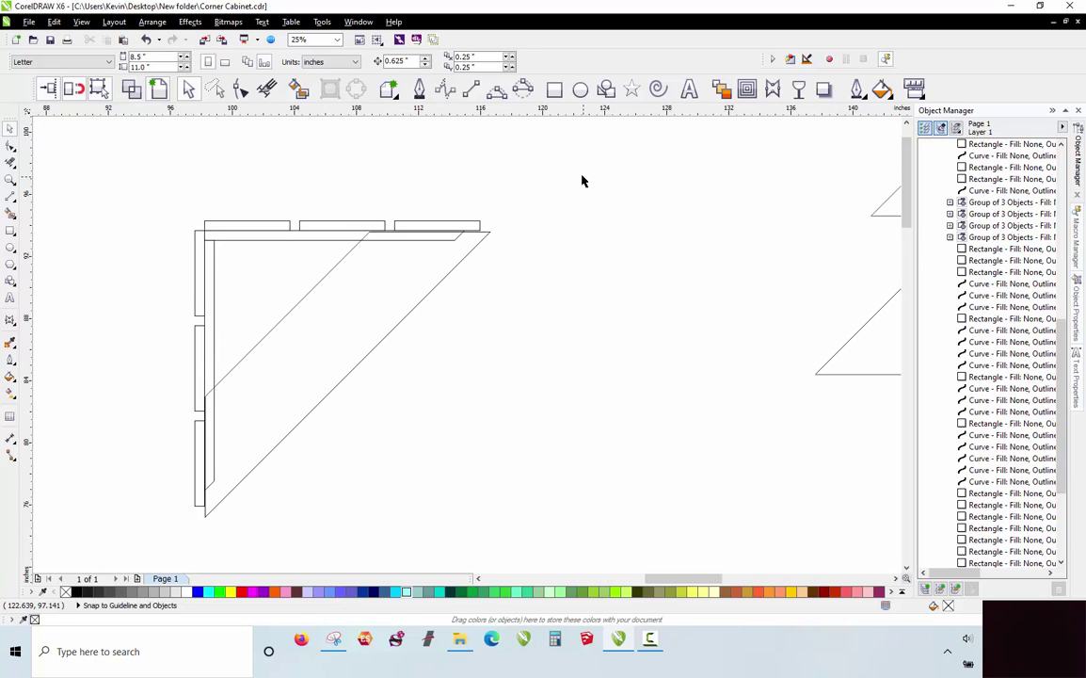
# Shift the three horizontal boards and their cleat in the top-view corner assembly right by one board thickness, 0.625 inches.
pyautogui.moveTo(514, 199); pyautogui.dragTo(174, 260)
pyautogui.click(235, 249)
pyautogui.moveTo(516, 199); pyautogui.dragTo(208, 243)
pyautogui.scroll(2, 234, 238)
pyautogui.scroll(-2, 226, 184)
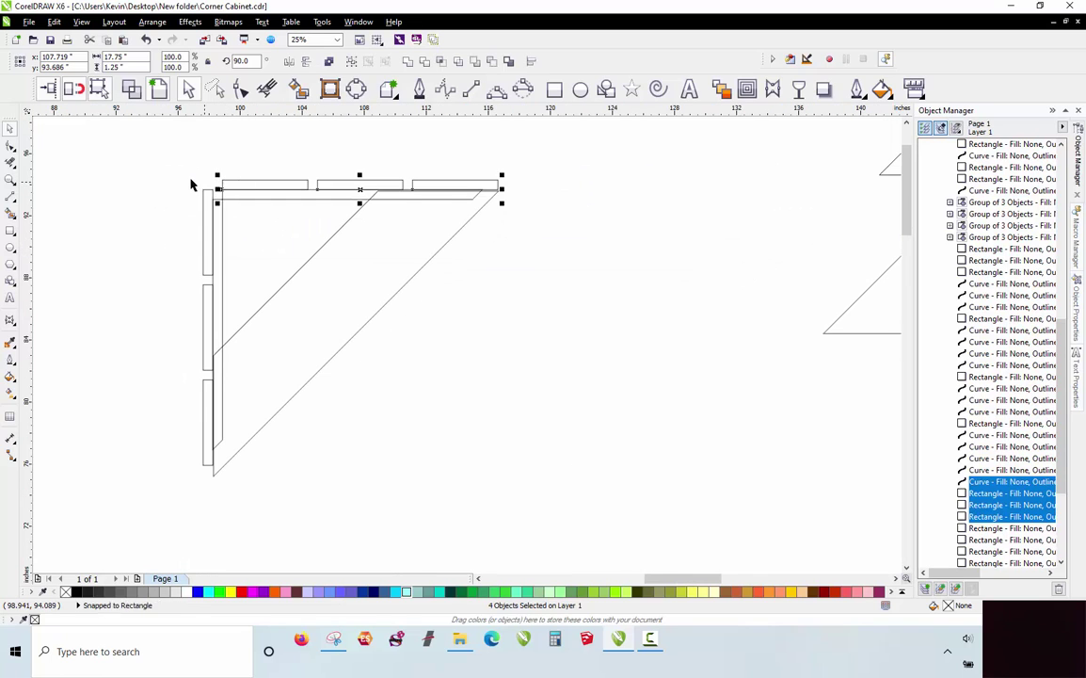
pyautogui.click(189, 184)
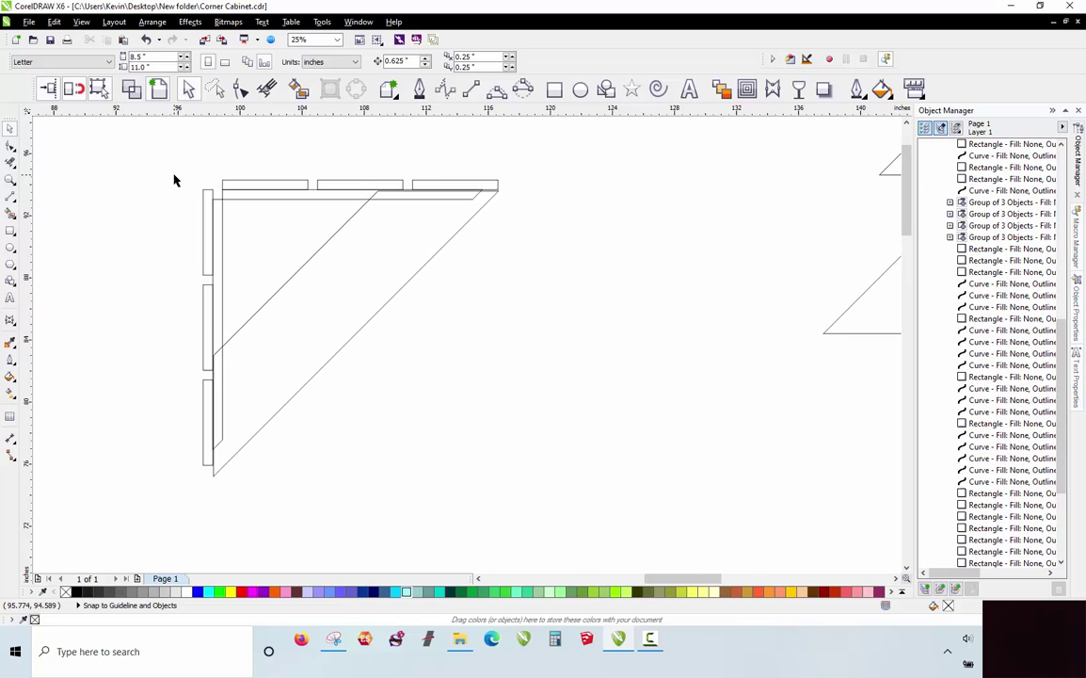
# Move the three vertical side boards down in the corner assembly to align their upper end with the horizontal cleat's lower edge.
pyautogui.moveTo(177, 186); pyautogui.dragTo(218, 485)
pyautogui.scroll(4, 219, 245)
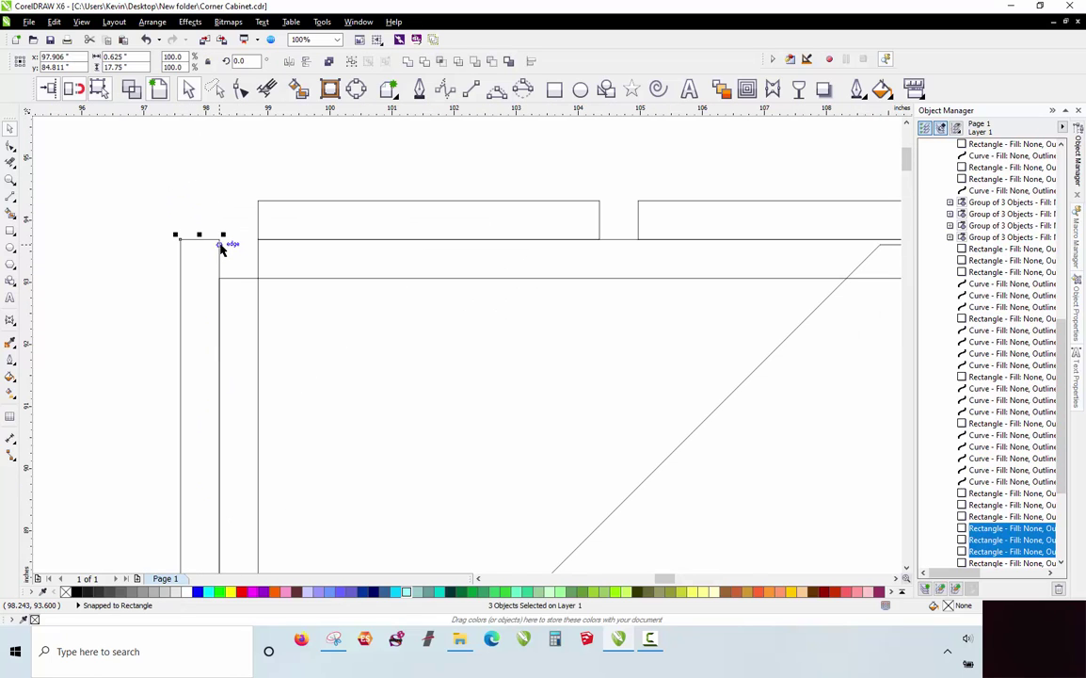
pyautogui.moveTo(223, 237); pyautogui.dragTo(218, 275)
pyautogui.scroll(-4, 233, 194)
pyautogui.press('Escape')
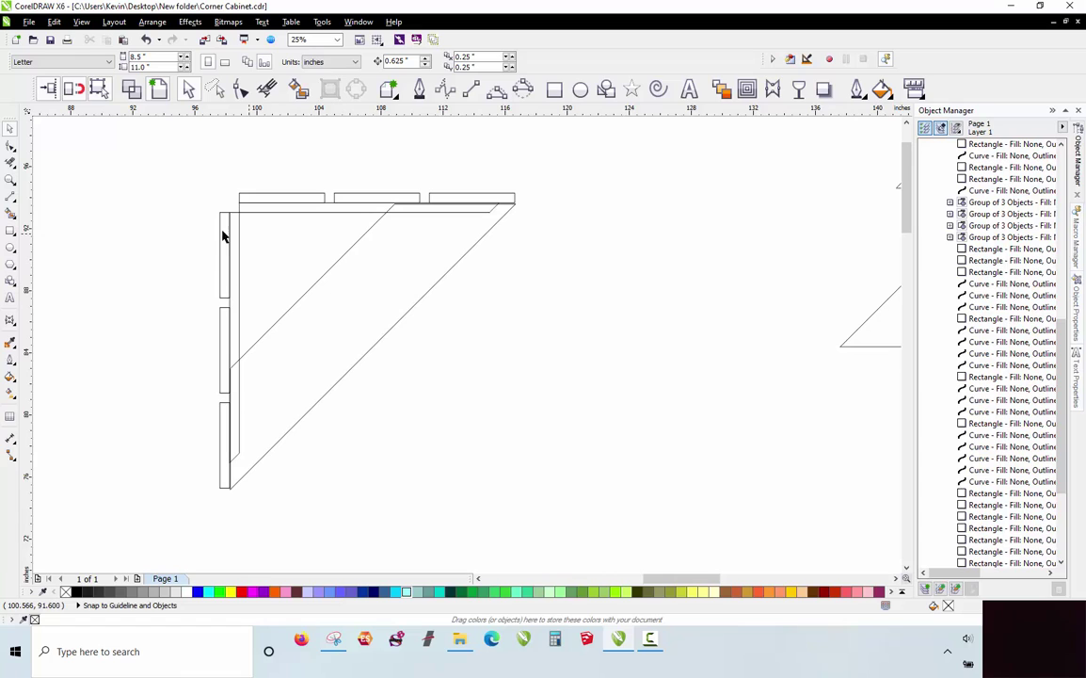
# Move the lower 26-inch trapezoid shelf piece down, clear of the other two trapezoids.
pyautogui.scroll(-2, 209, 235)
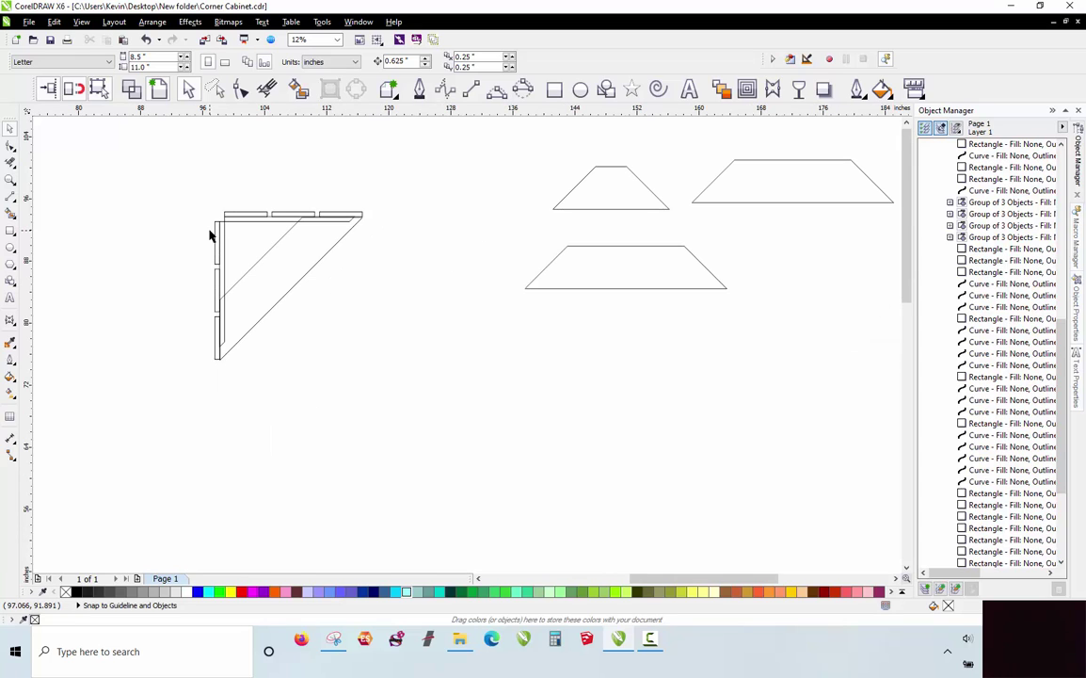
pyautogui.scroll(-1, 209, 235)
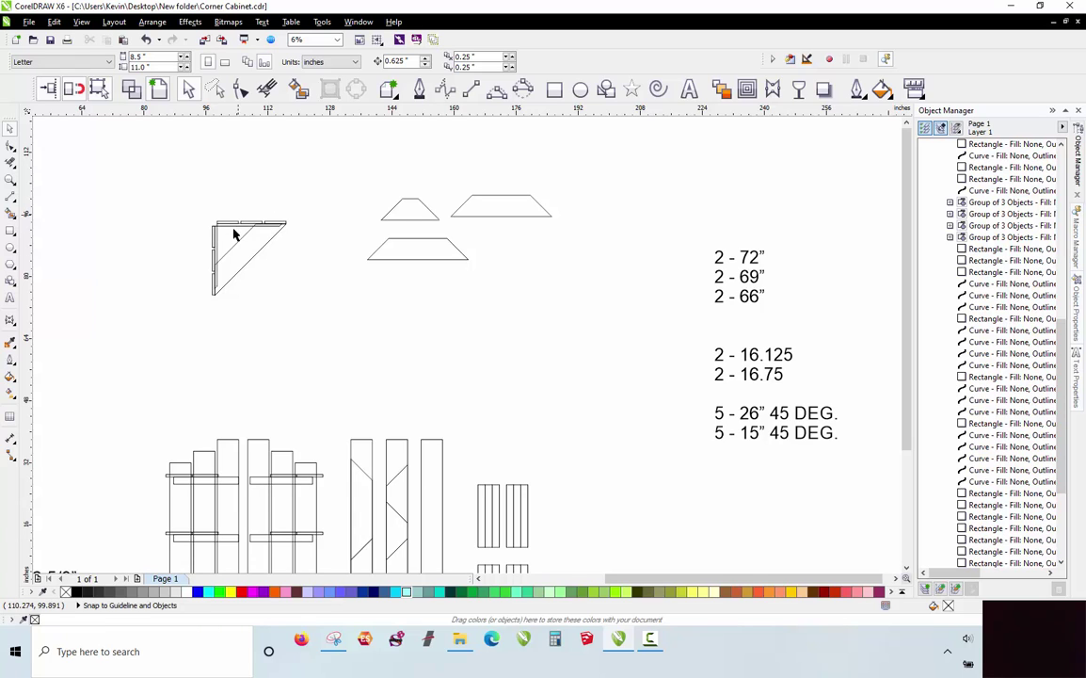
pyautogui.scroll(1, 203, 245)
pyautogui.scroll(-1, 244, 233)
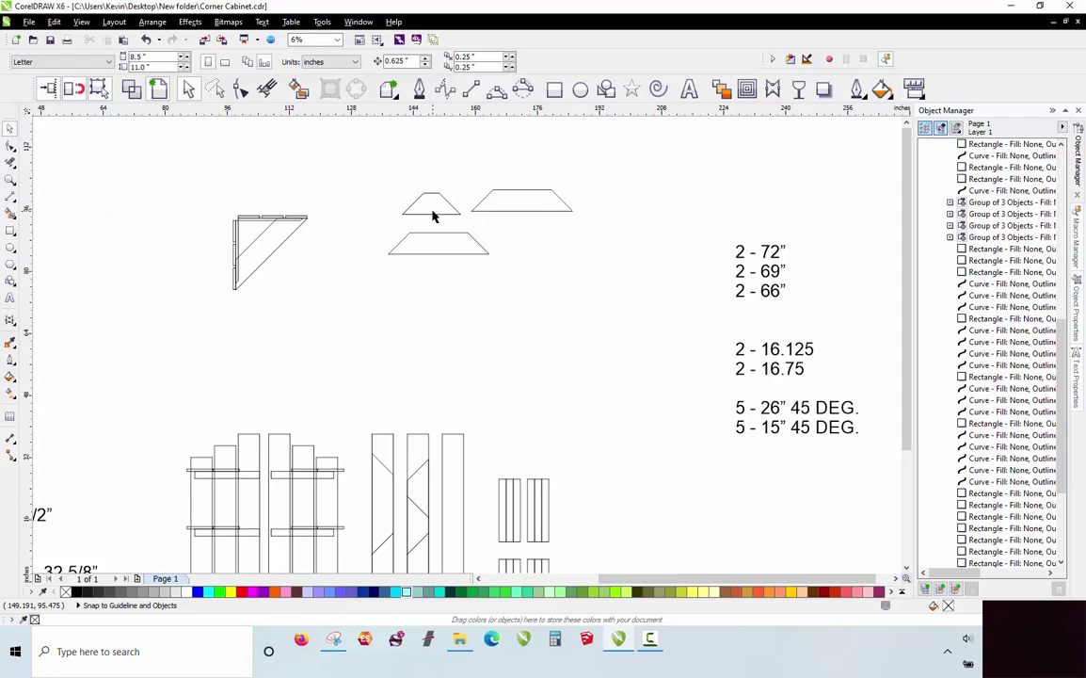
pyautogui.scroll(2, 433, 217)
pyautogui.click(439, 294)
pyautogui.moveTo(447, 266); pyautogui.dragTo(464, 339)
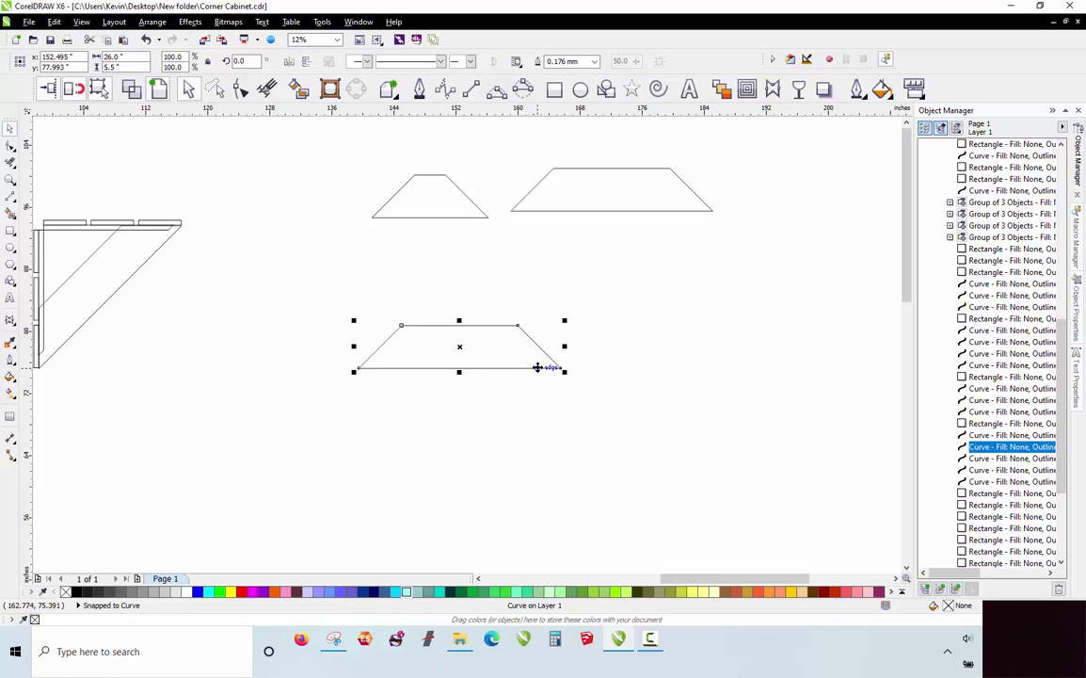
pyautogui.click(316, 339)
# Inspect the corner assembly's shelf and cleat overlap, the cabinet photo and the overall part layout.
pyautogui.scroll(2, 63, 214)
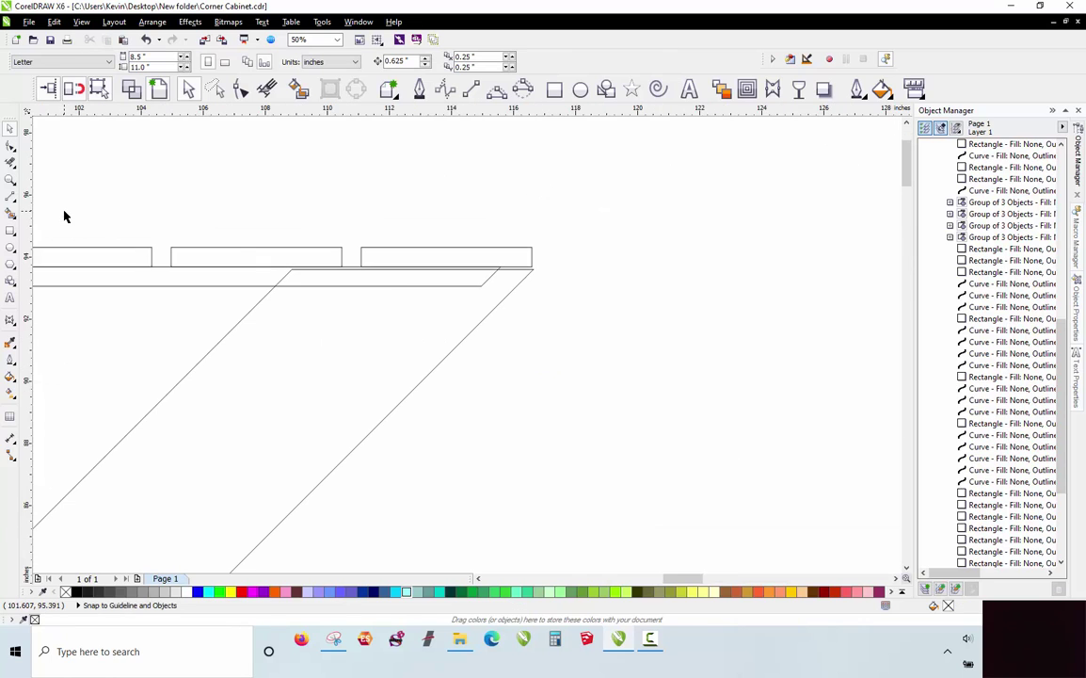
pyautogui.scroll(-1, 573, 254)
pyautogui.scroll(1, 432, 235)
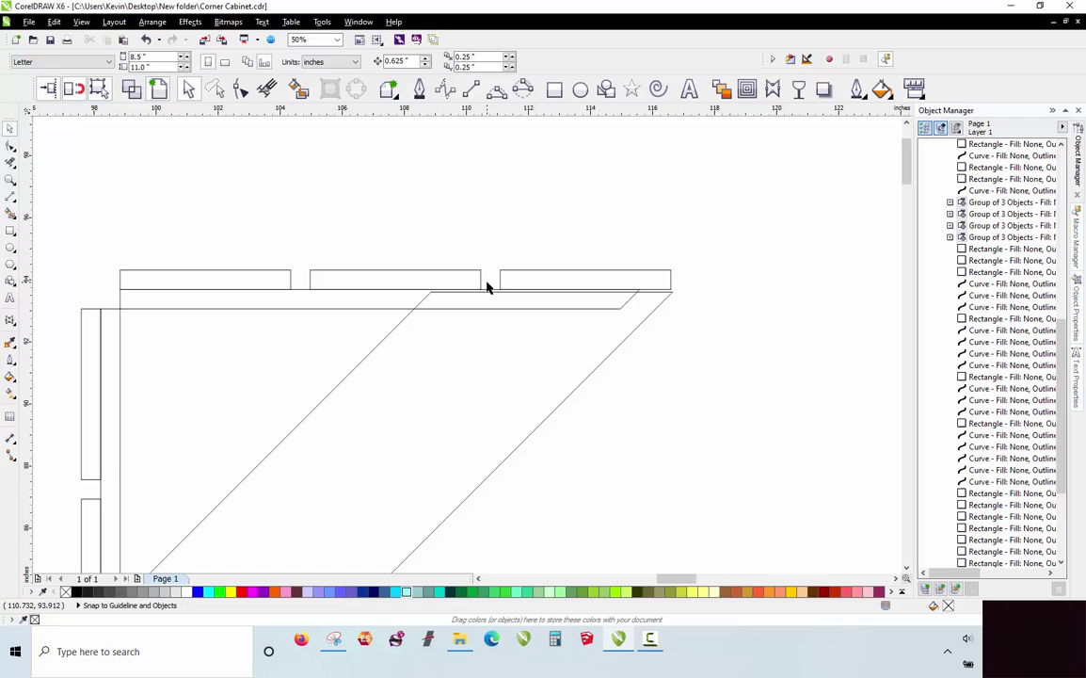
pyautogui.scroll(-5, 449, 211)
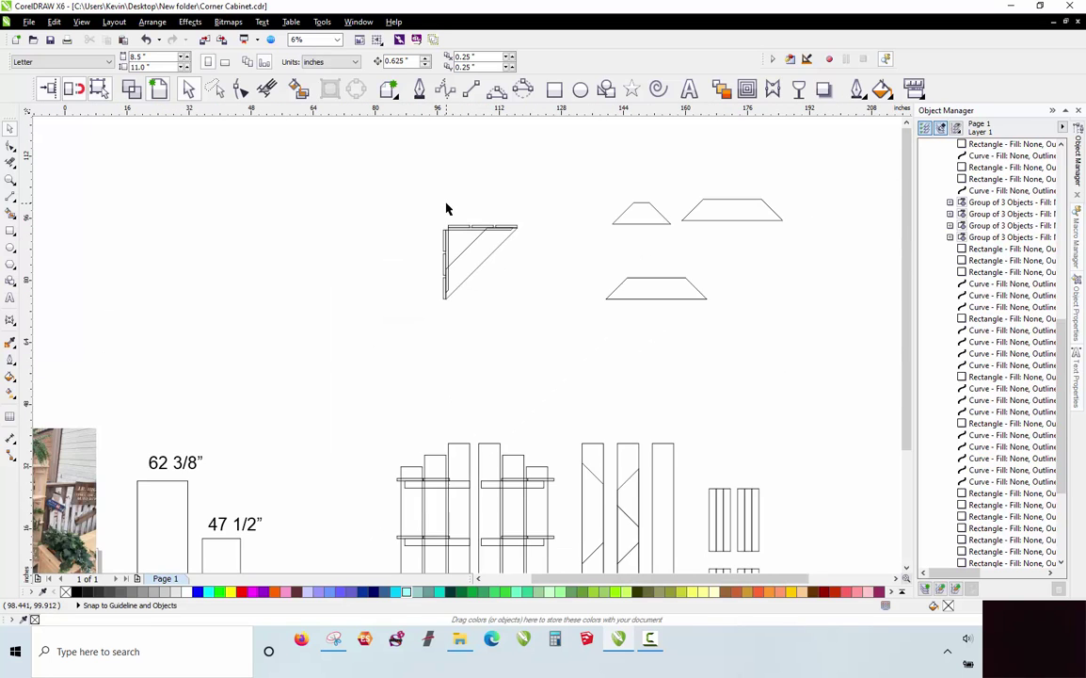
pyautogui.scroll(-2, 447, 209)
pyautogui.scroll(4, 239, 344)
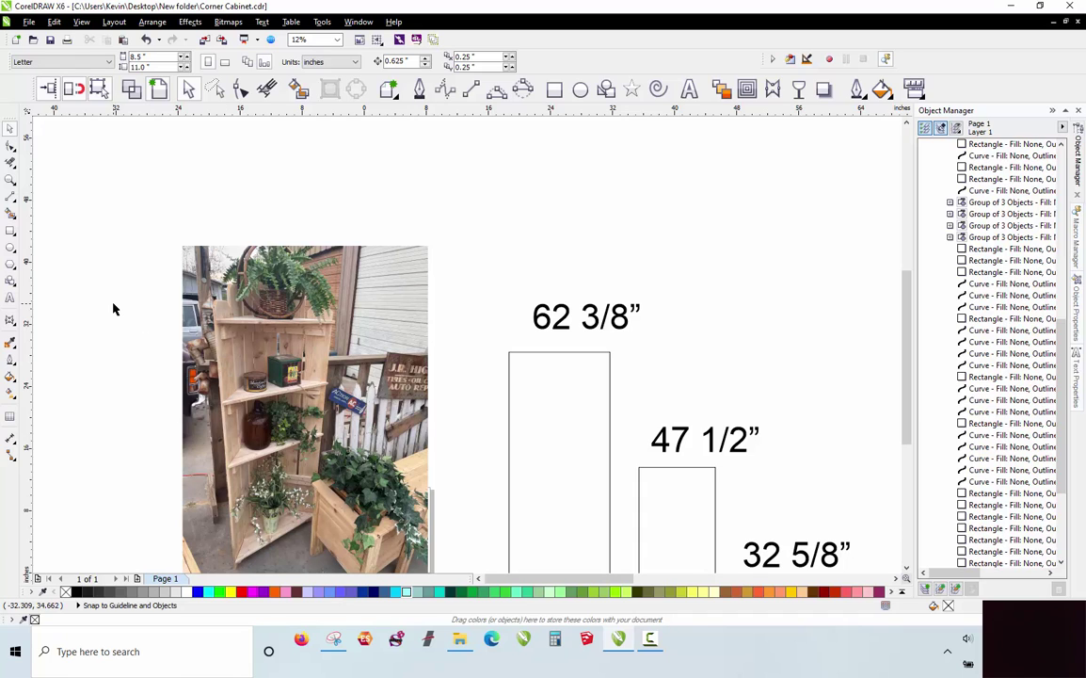
pyautogui.scroll(-1, 113, 307)
pyautogui.scroll(-1, 133, 331)
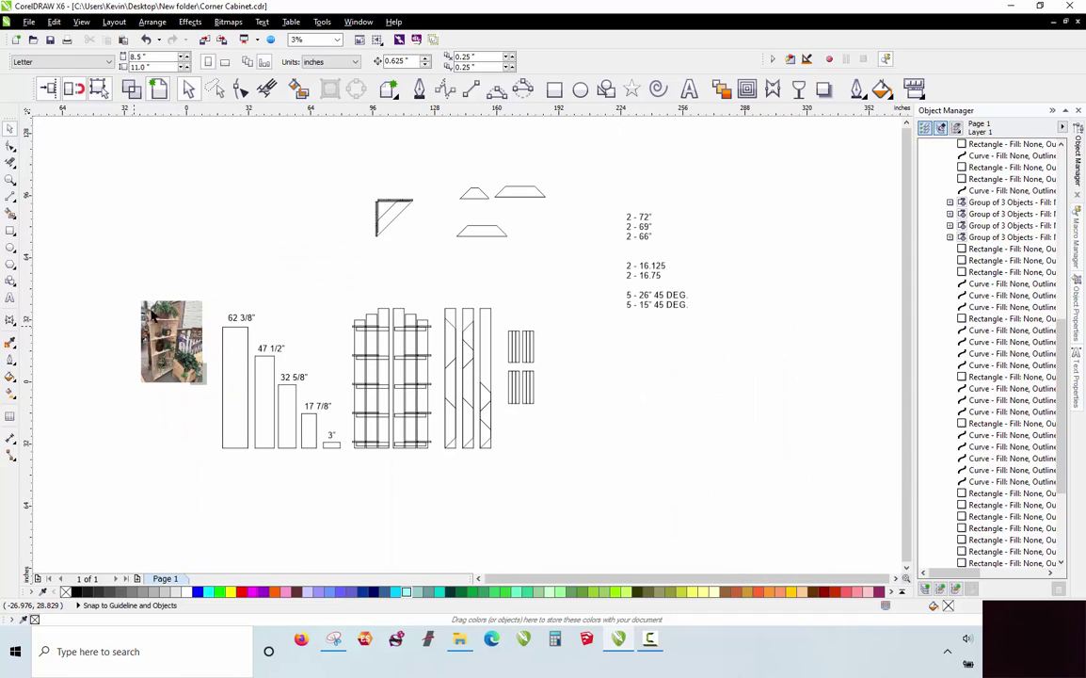
pyautogui.scroll(1, 613, 185)
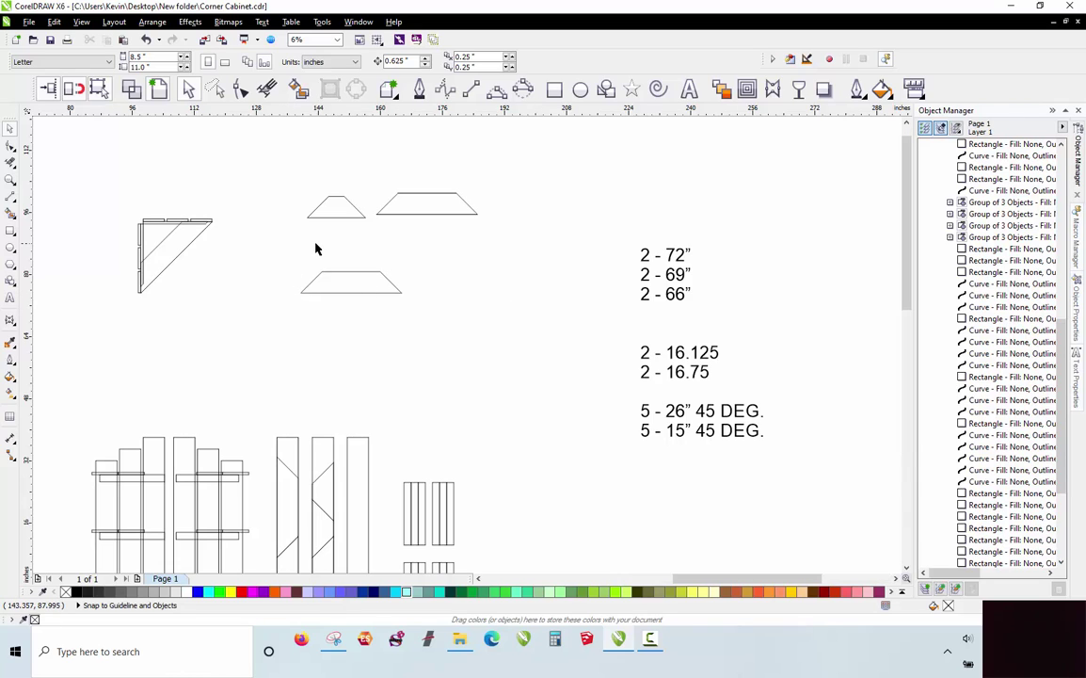
# Place the 15-inch trapezoid on the upper edge of the lower 26-inch trapezoid, snapping their corners together.
pyautogui.scroll(2, 316, 247)
pyautogui.click(316, 191)
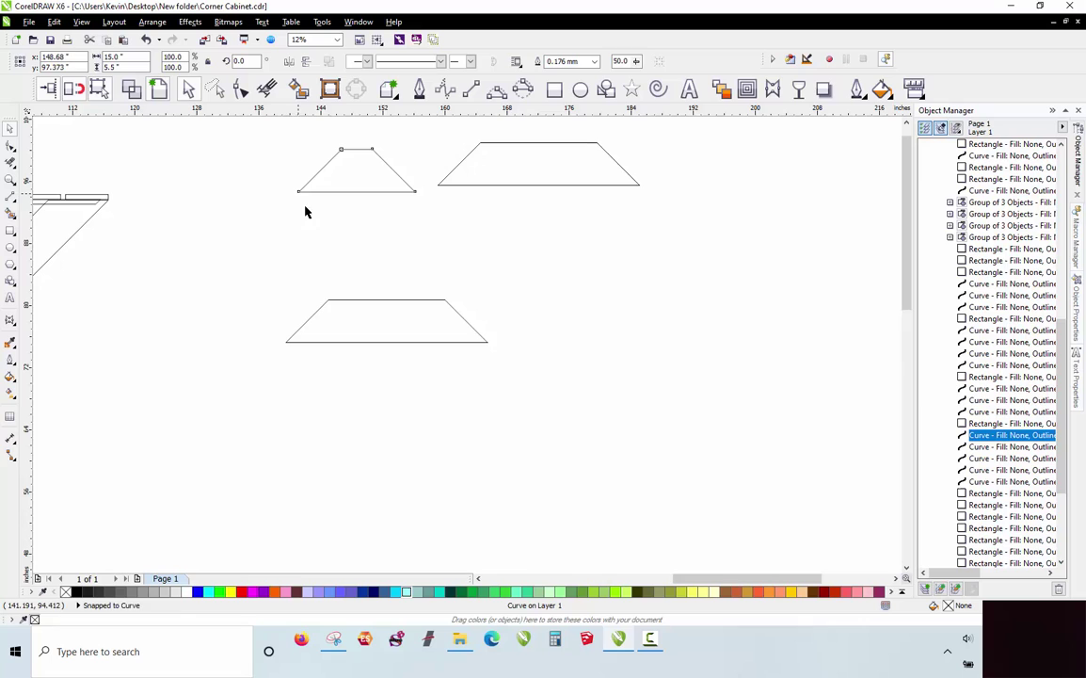
pyautogui.moveTo(298, 191); pyautogui.dragTo(328, 299)
pyautogui.click(347, 325)
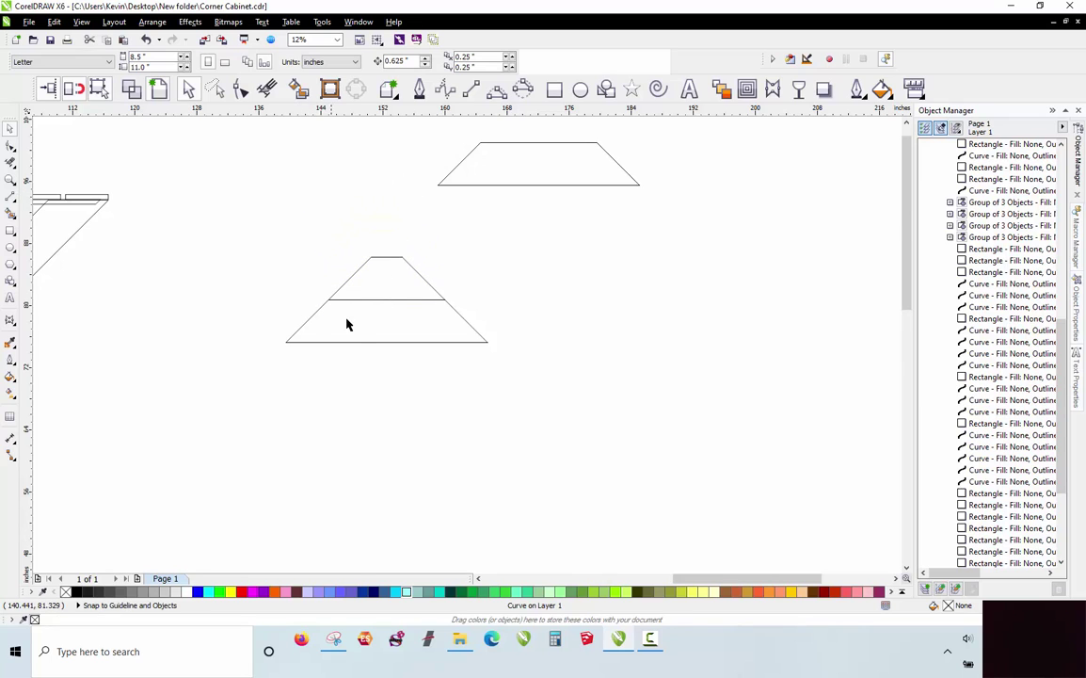
# Move the 15-inch trapezoid up about 3 inches to leave a gap above the 26-inch piece.
pyautogui.scroll(2, 346, 324)
pyautogui.click(303, 288)
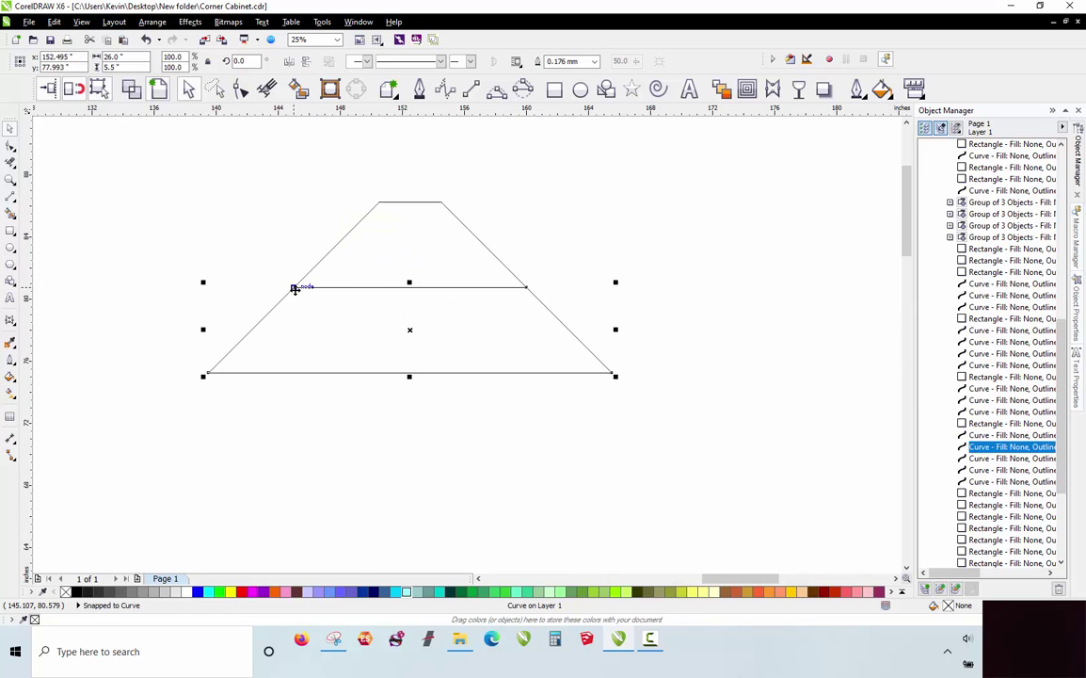
pyautogui.moveTo(528, 288); pyautogui.dragTo(533, 240)
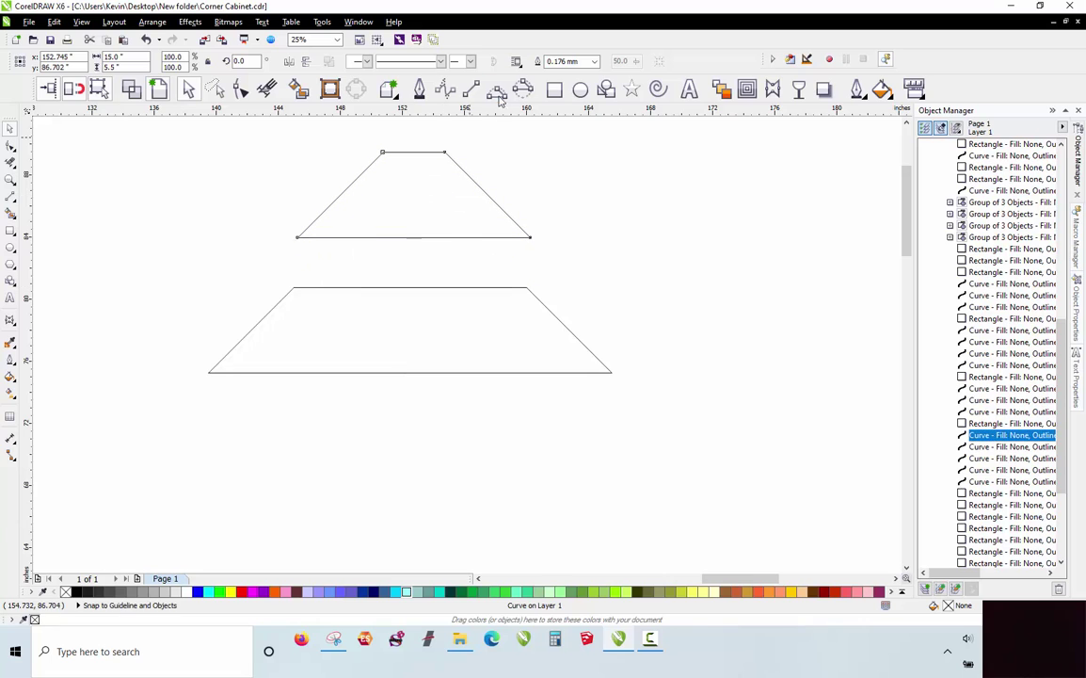
# Measure the upper edge of the lower 26-inch trapezoid with a temporary straight line.
pyautogui.click(471, 89)
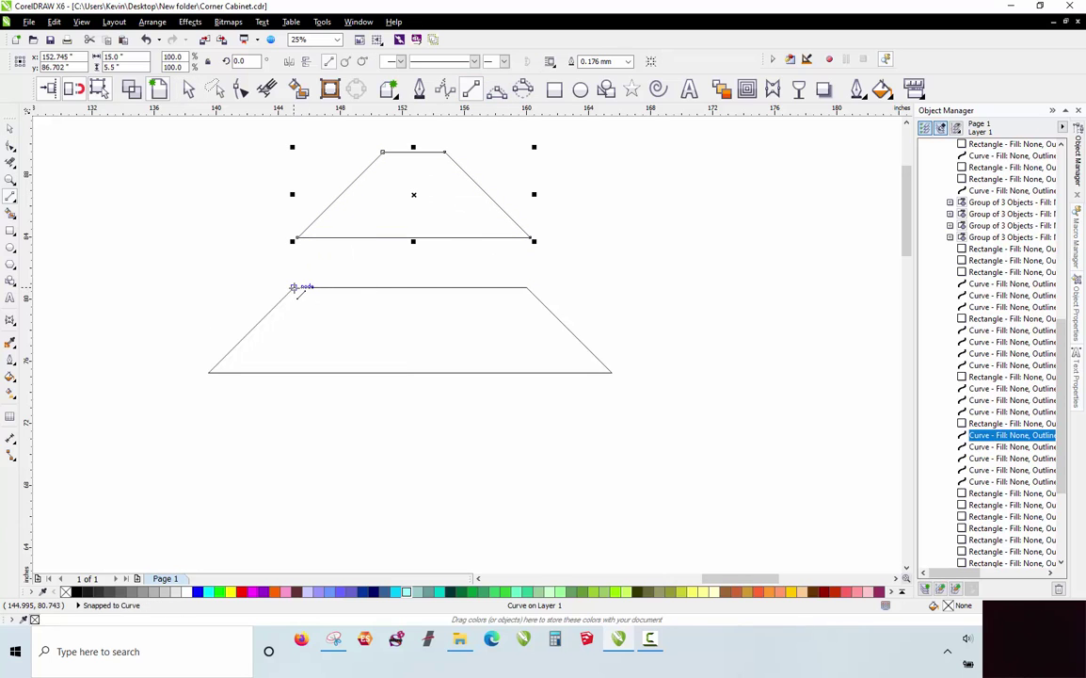
pyautogui.moveTo(294, 288); pyautogui.dragTo(526, 286)
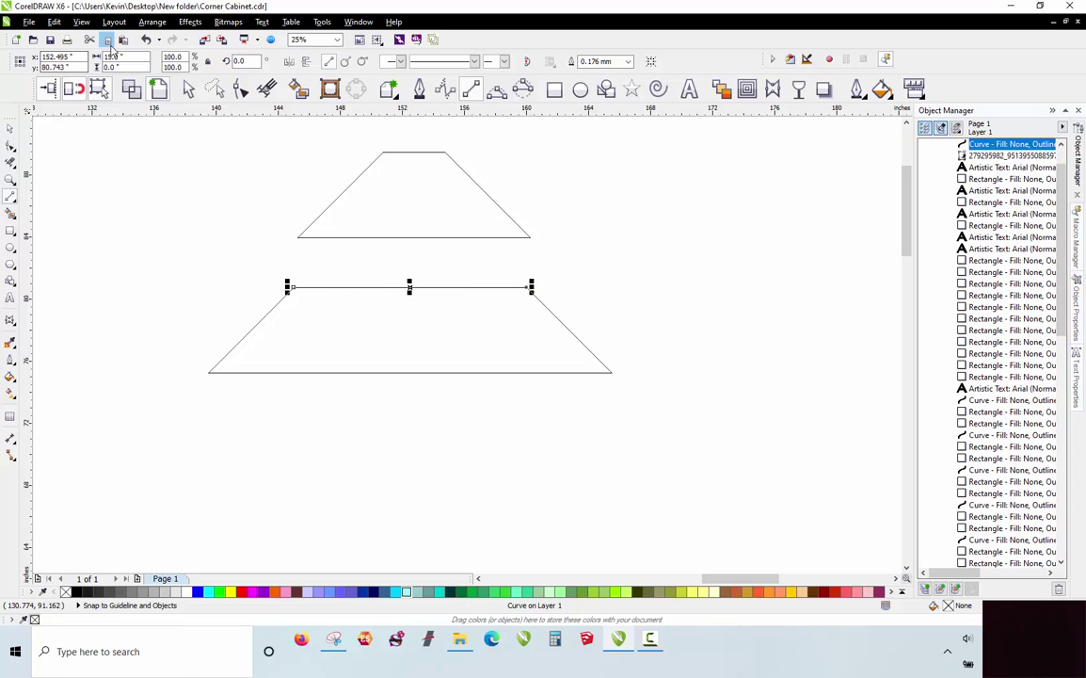
pyautogui.press('Delete')
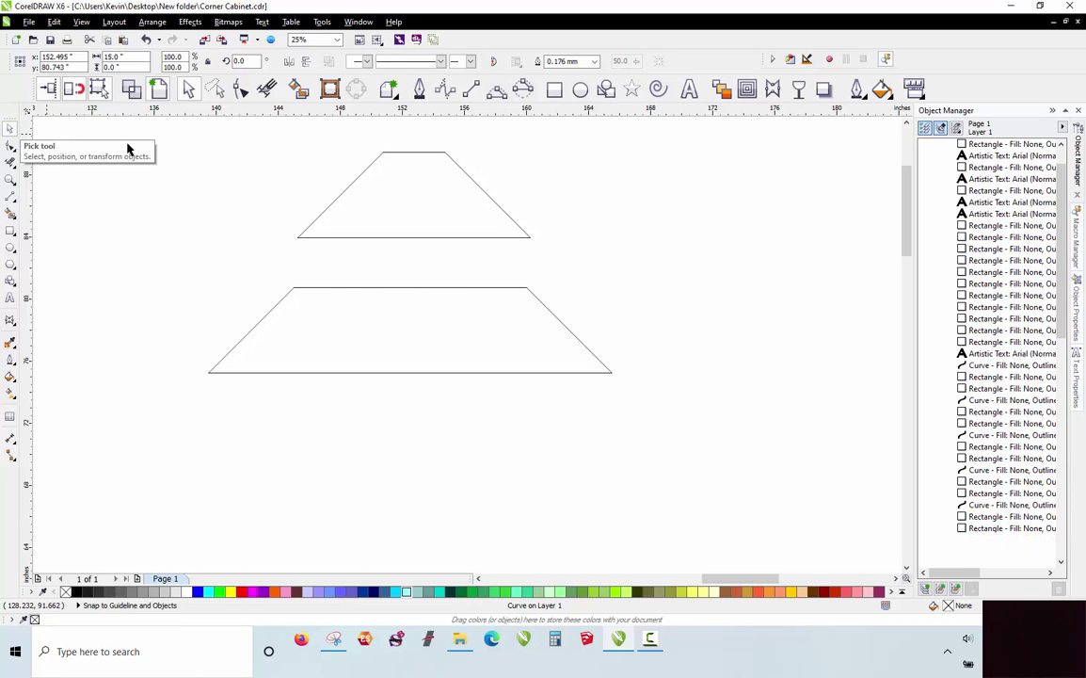
# Compare the 15-inch trapezoid with the 45-degree entries in the cut list.
pyautogui.click(341, 206)
pyautogui.scroll(-4, 282, 218)
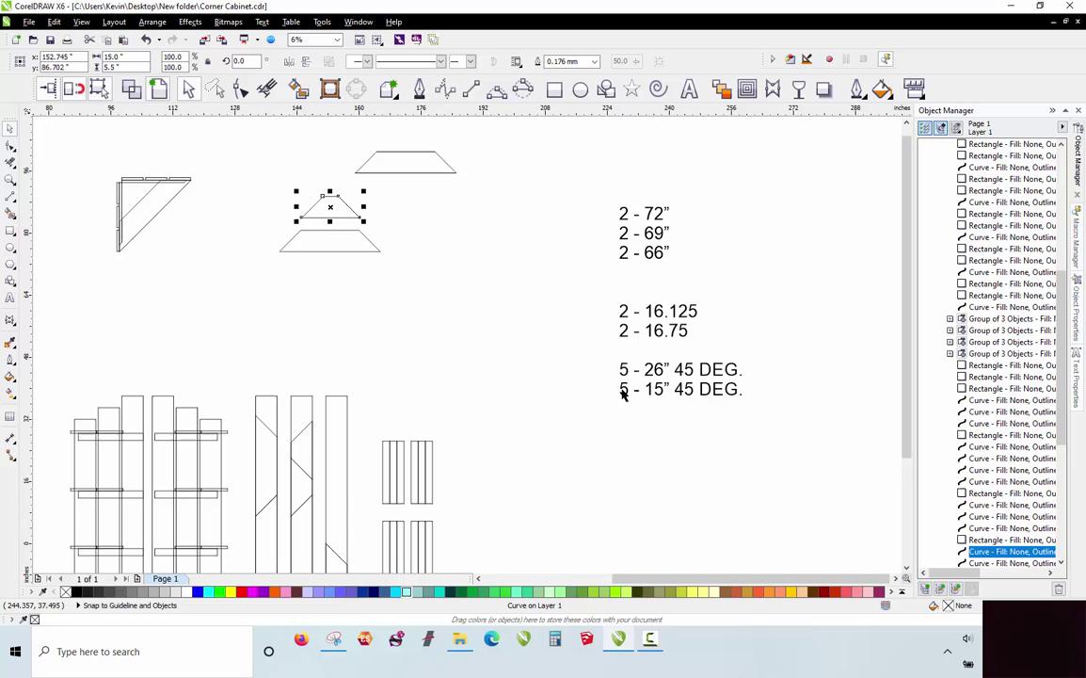
pyautogui.click(378, 335)
pyautogui.scroll(-2, 368, 375)
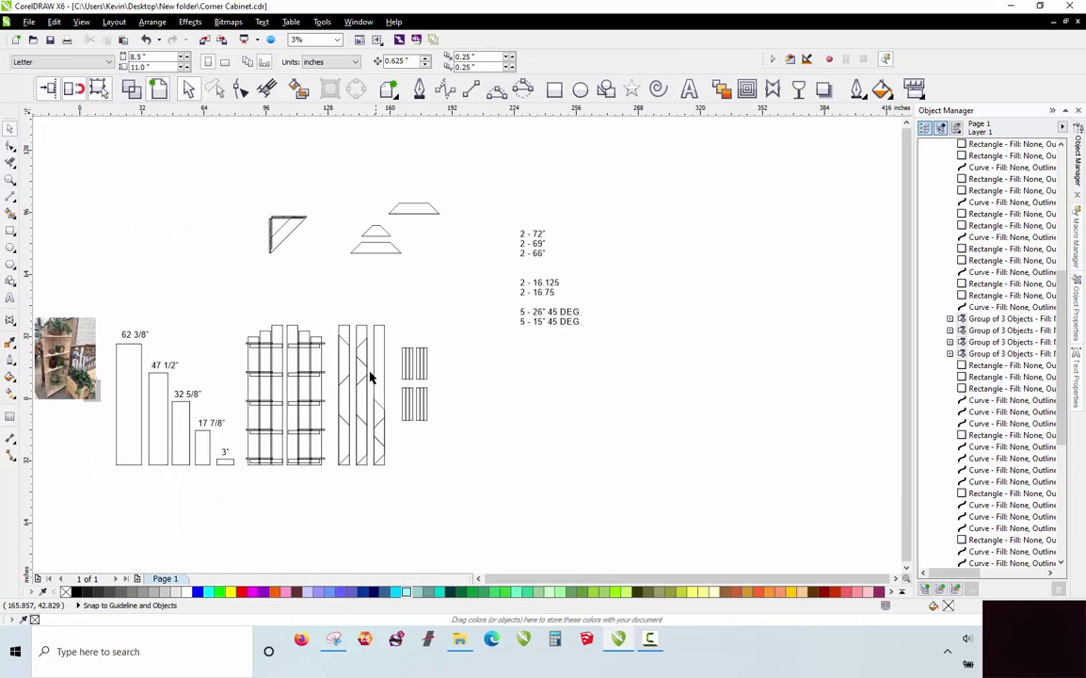
# Select the 26-inch and 15-inch 45-degree pieces on the three boards in turn to examine how they are laid out.
pyautogui.scroll(2, 353, 414)
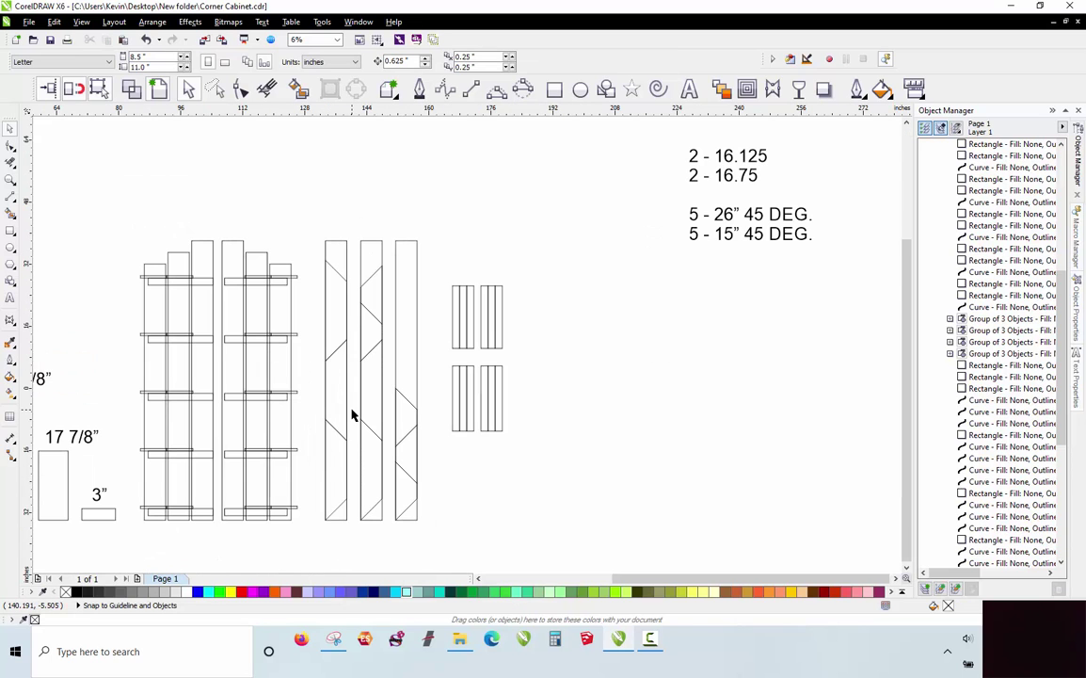
pyautogui.click(342, 481)
pyautogui.click(332, 396)
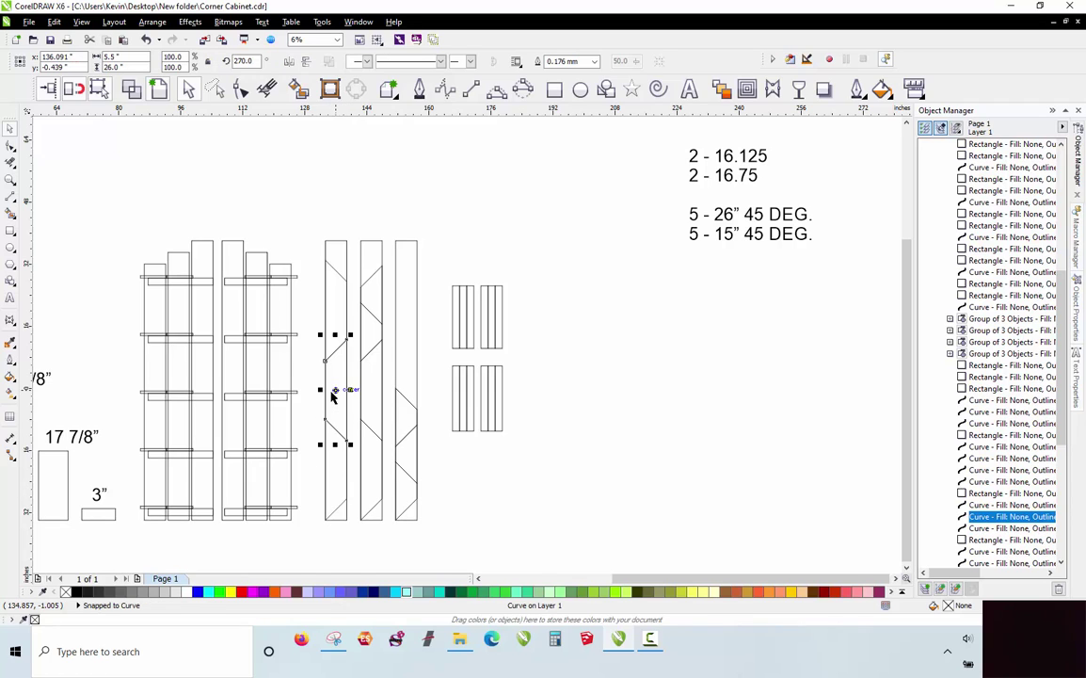
pyautogui.click(334, 311)
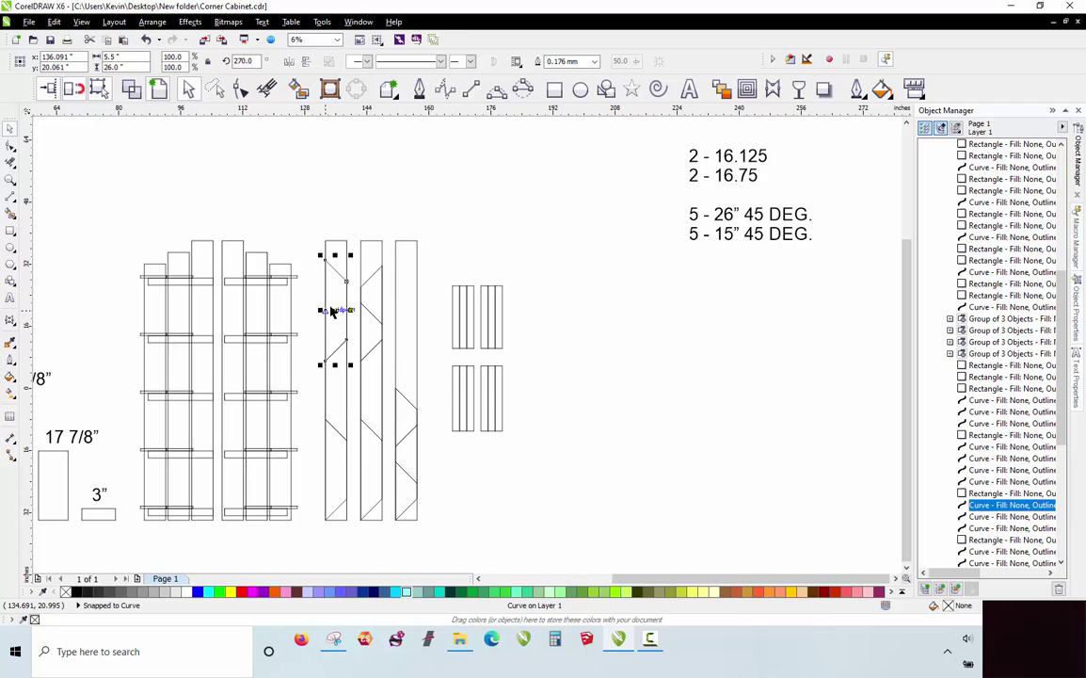
pyautogui.click(375, 464)
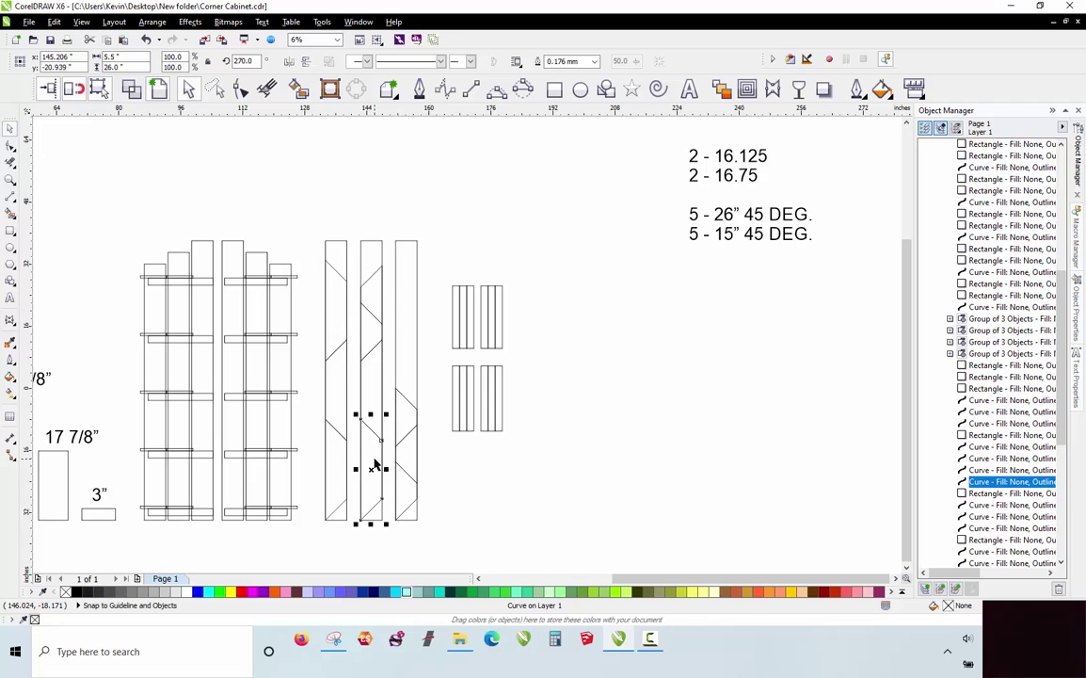
pyautogui.click(369, 393)
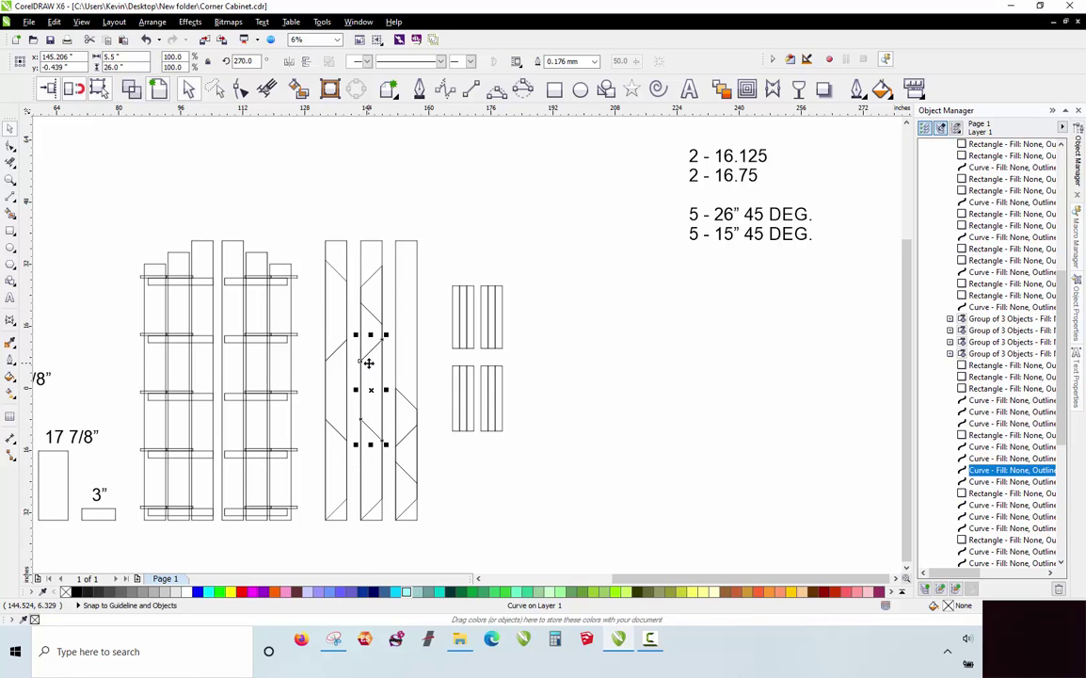
pyautogui.moveTo(370, 354); pyautogui.dragTo(372, 323)
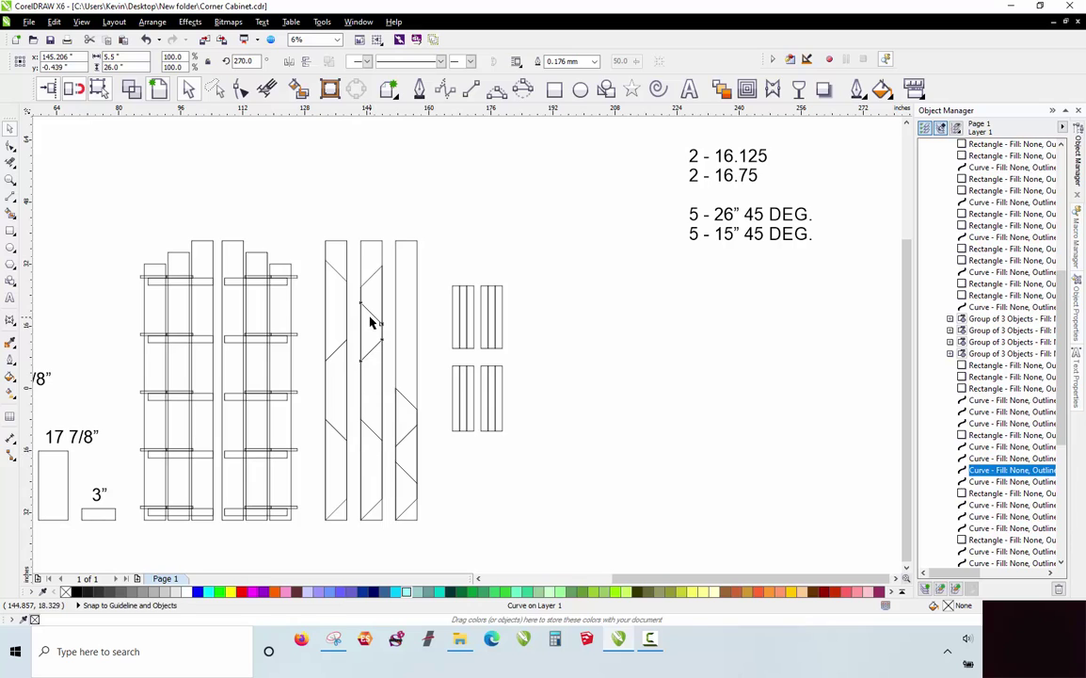
pyautogui.click(373, 283)
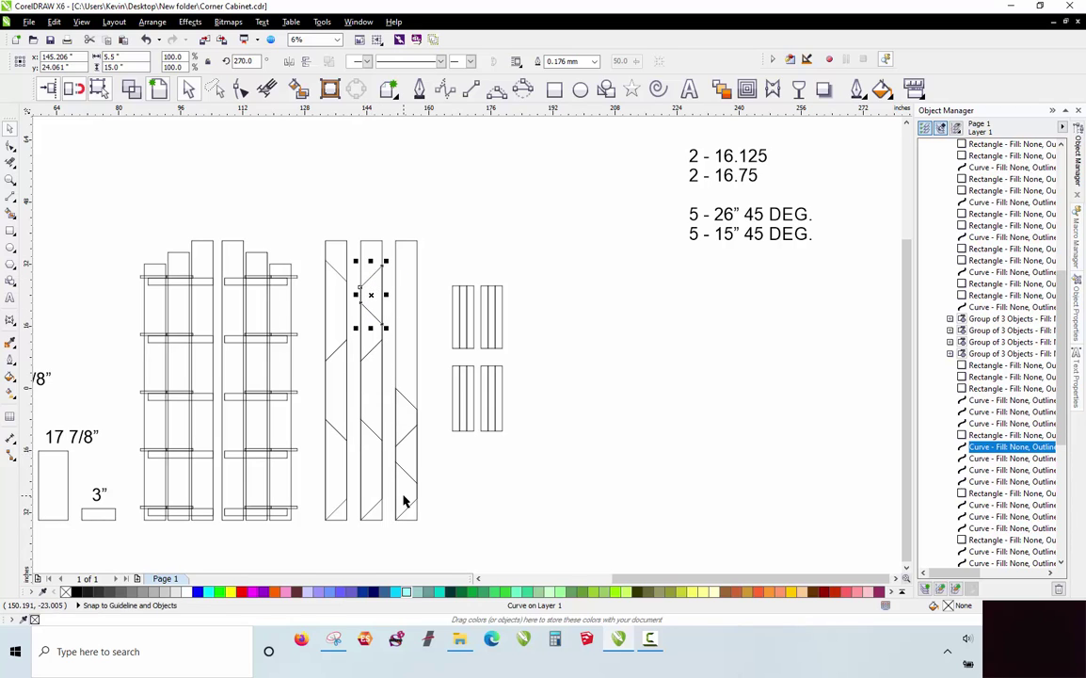
pyautogui.click(408, 425)
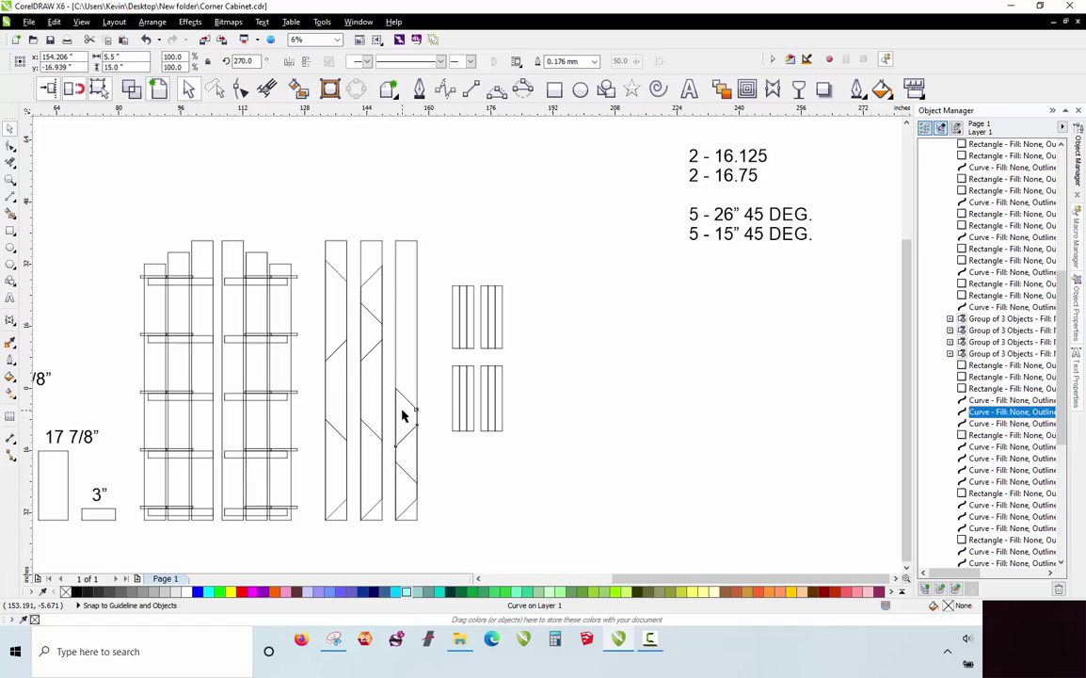
pyautogui.click(432, 343)
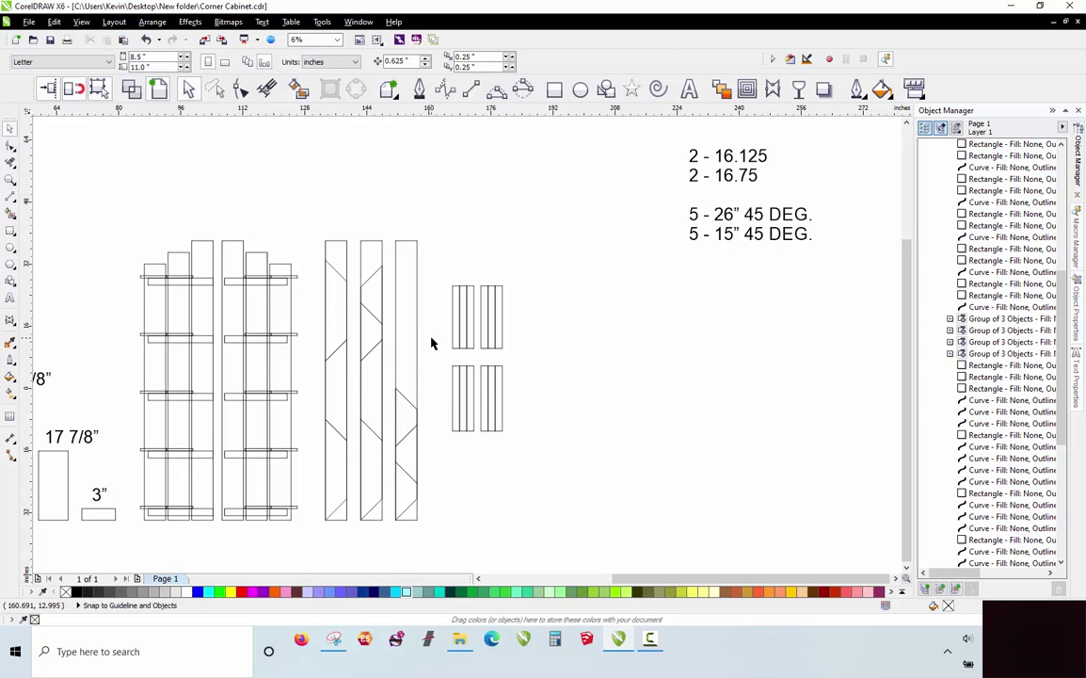
# Try to place the group of three 16.125-inch cleats on the upper end of the inner 72-inch side board.
pyautogui.scroll(1, 780, 140)
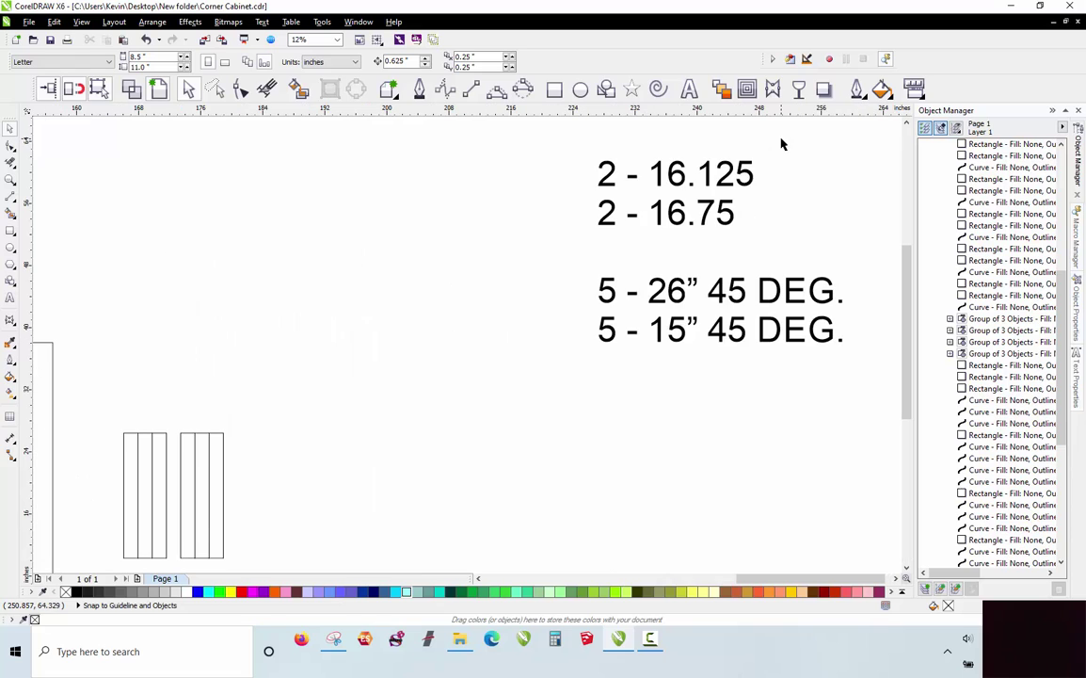
pyautogui.scroll(-1, 604, 213)
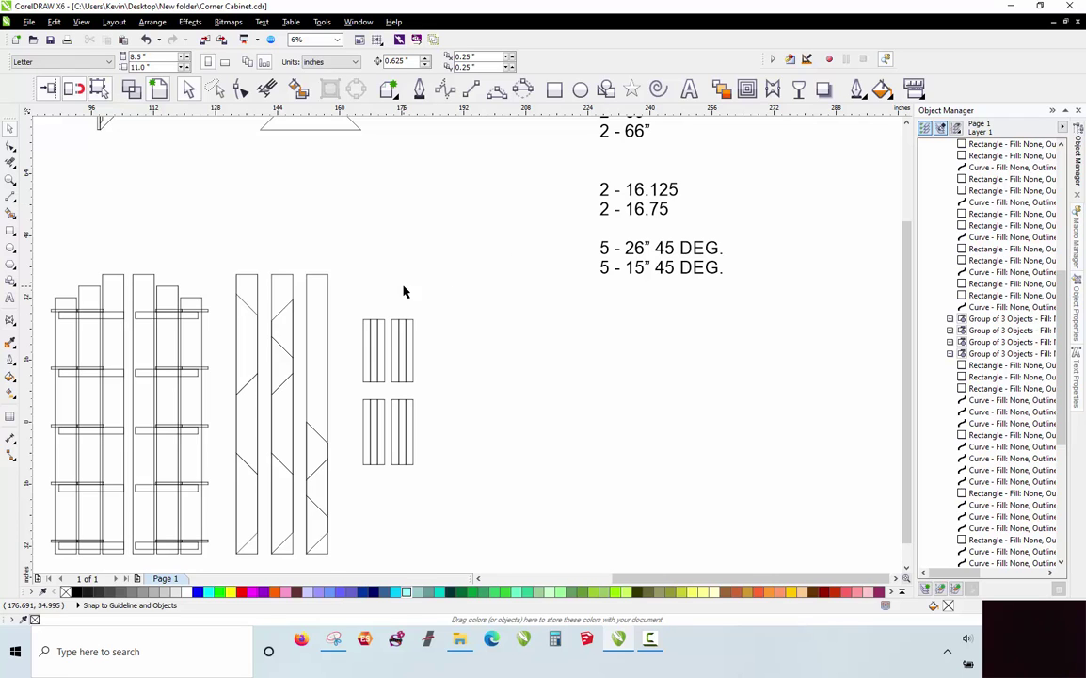
pyautogui.click(410, 336)
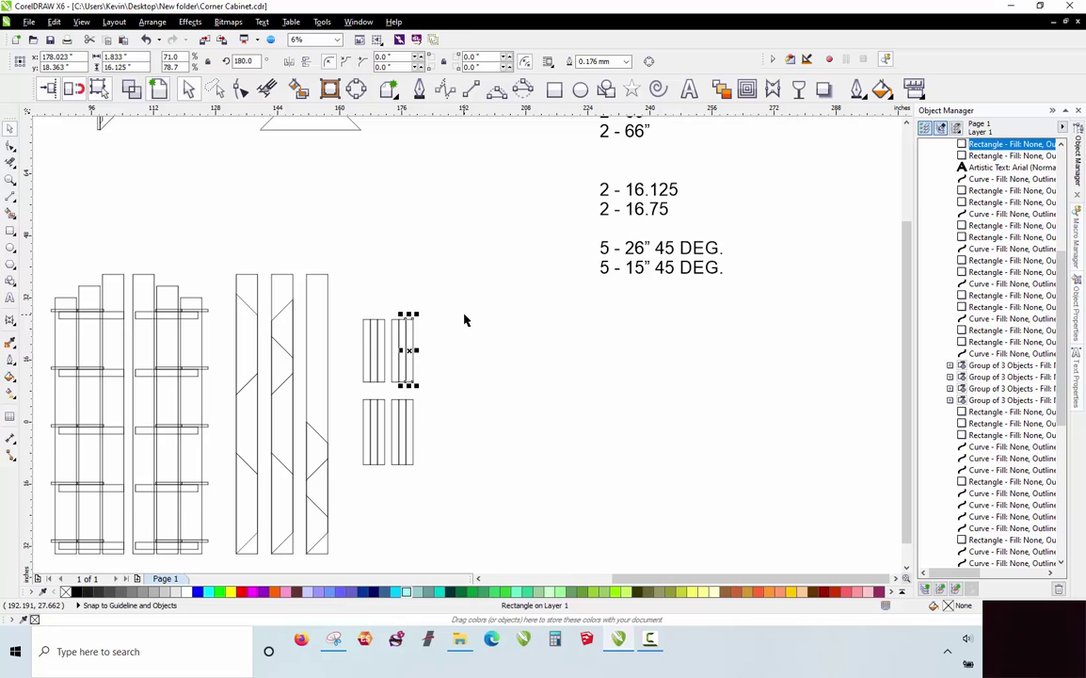
pyautogui.click(147, 289)
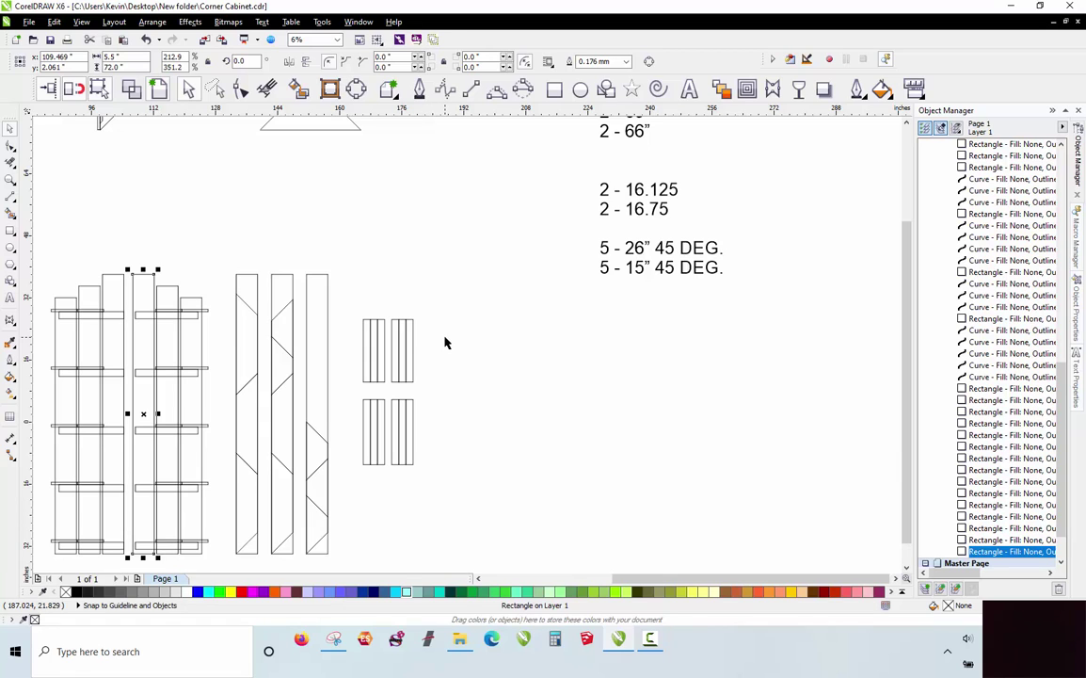
pyautogui.moveTo(359, 315); pyautogui.dragTo(386, 396)
pyautogui.moveTo(376, 352); pyautogui.dragTo(136, 294)
pyautogui.scroll(3, 135, 293)
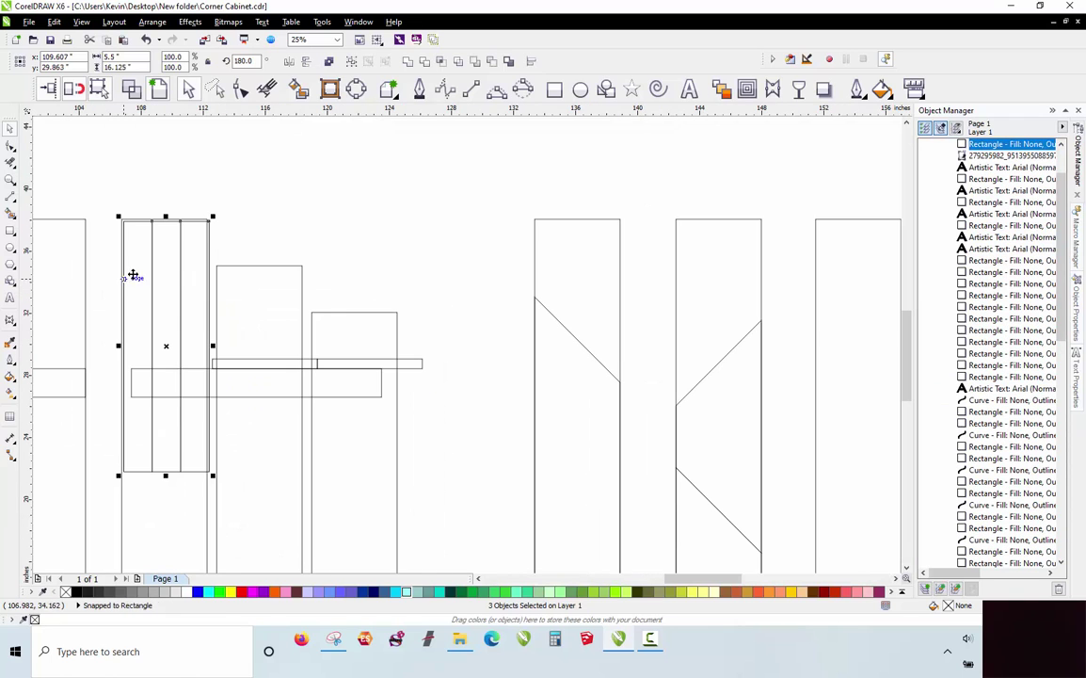
pyautogui.moveTo(122, 218); pyautogui.dragTo(123, 221)
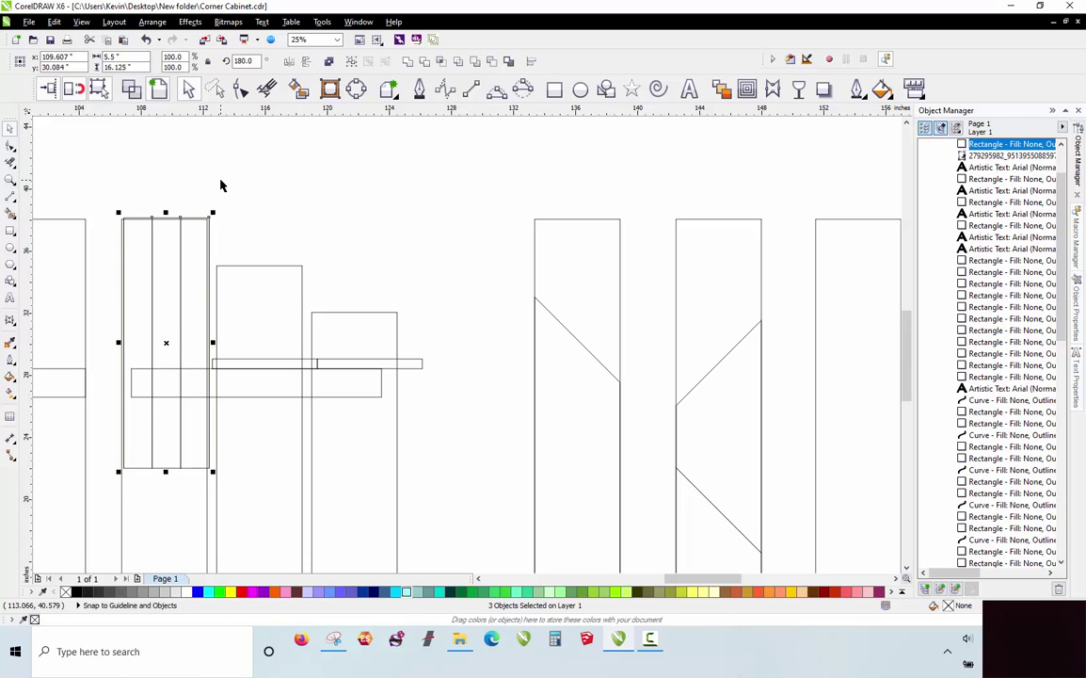
pyautogui.click(220, 186)
pyautogui.scroll(-5, 173, 179)
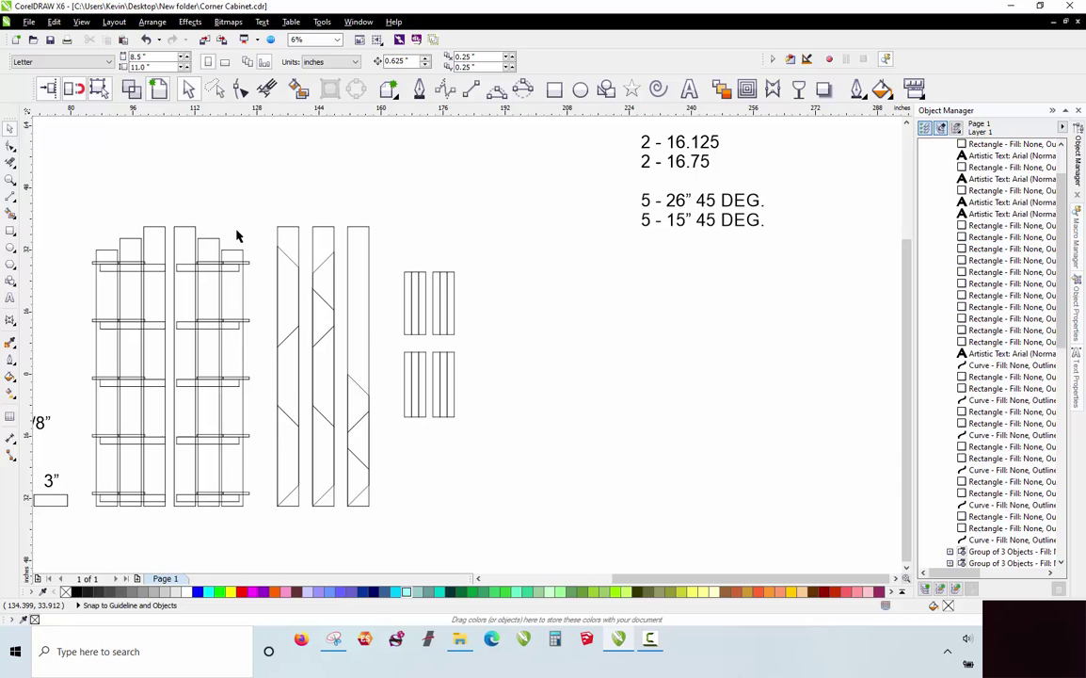
# Compare the board layouts with the reference photo of the cabinet and the 16.125 and 16.75 cleat entries in the cut list.
pyautogui.click(180, 227)
pyautogui.click(320, 280)
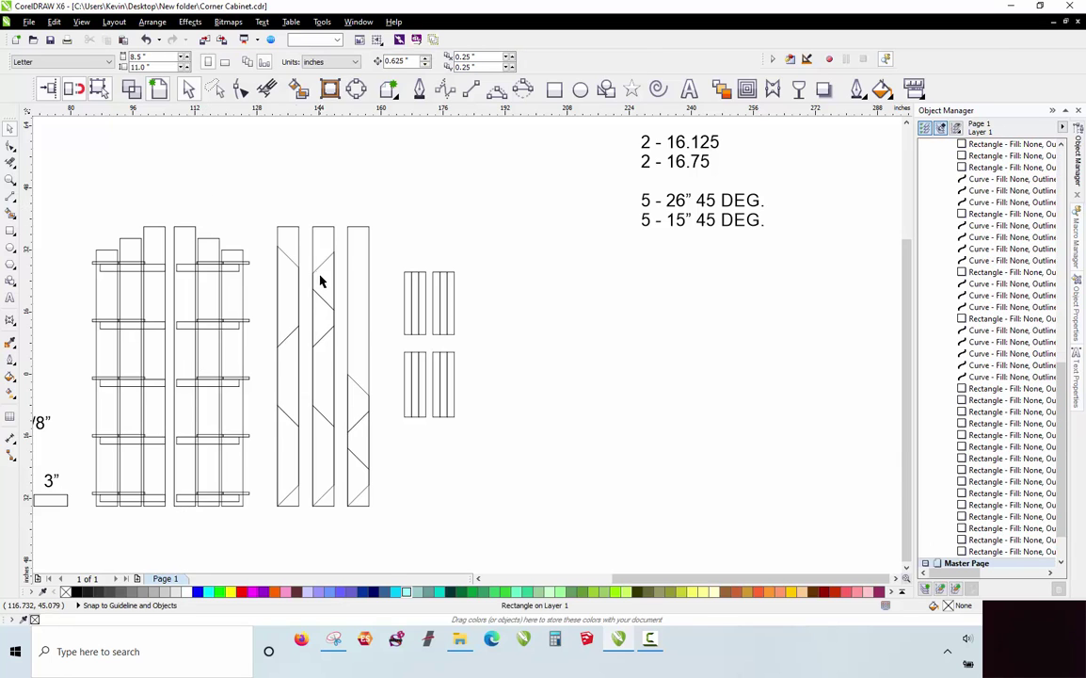
pyautogui.scroll(-1, 386, 237)
pyautogui.scroll(1, 399, 341)
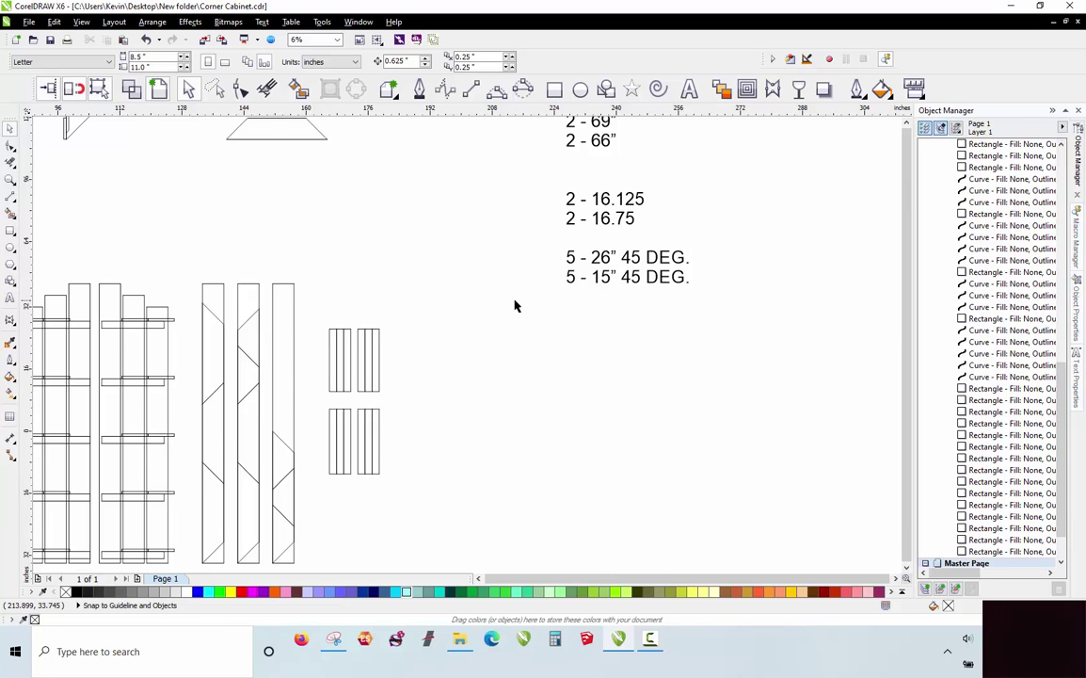
pyautogui.scroll(-2, 514, 306)
pyautogui.scroll(4, 61, 315)
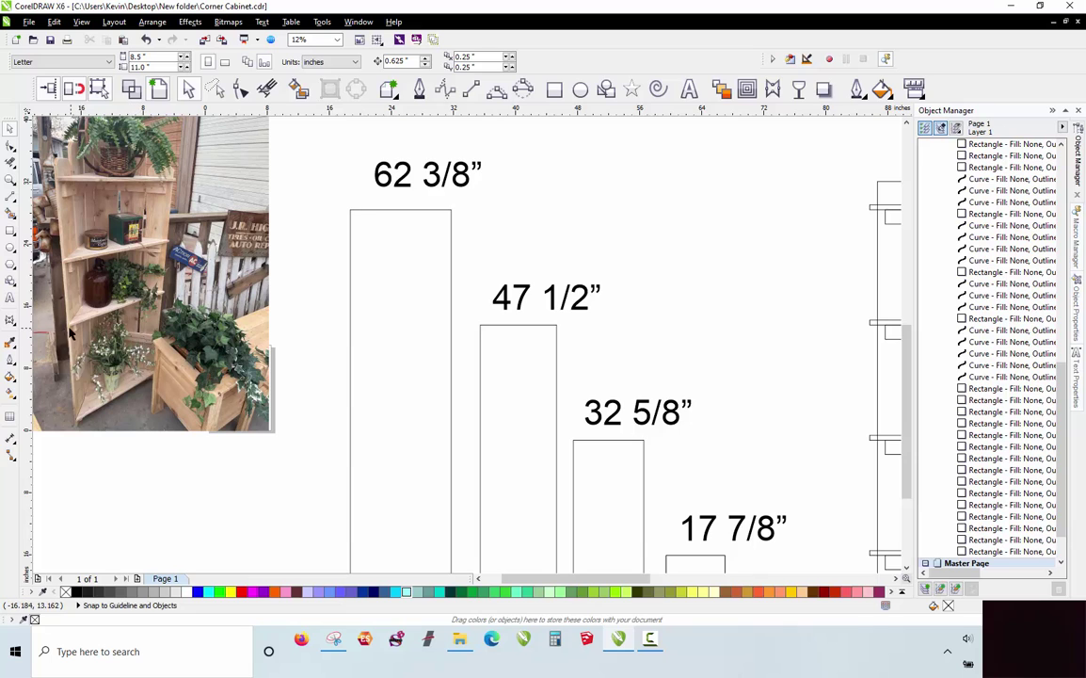
pyautogui.scroll(-4, 119, 243)
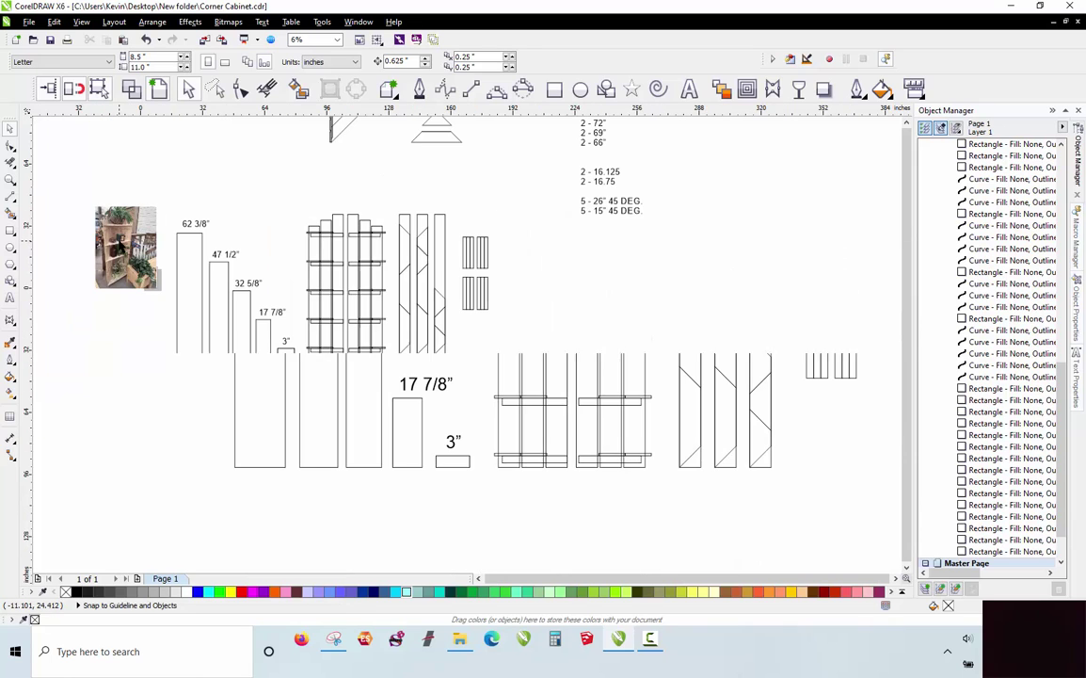
pyautogui.scroll(2, 587, 179)
pyautogui.scroll(2, 723, 168)
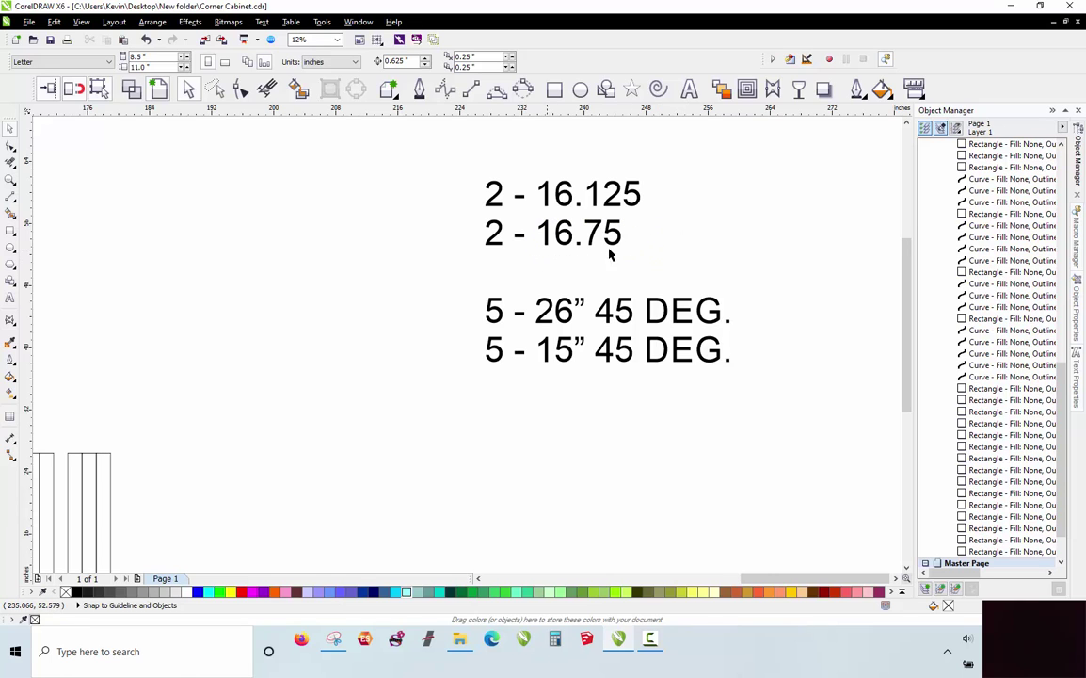
pyautogui.scroll(-4, 647, 250)
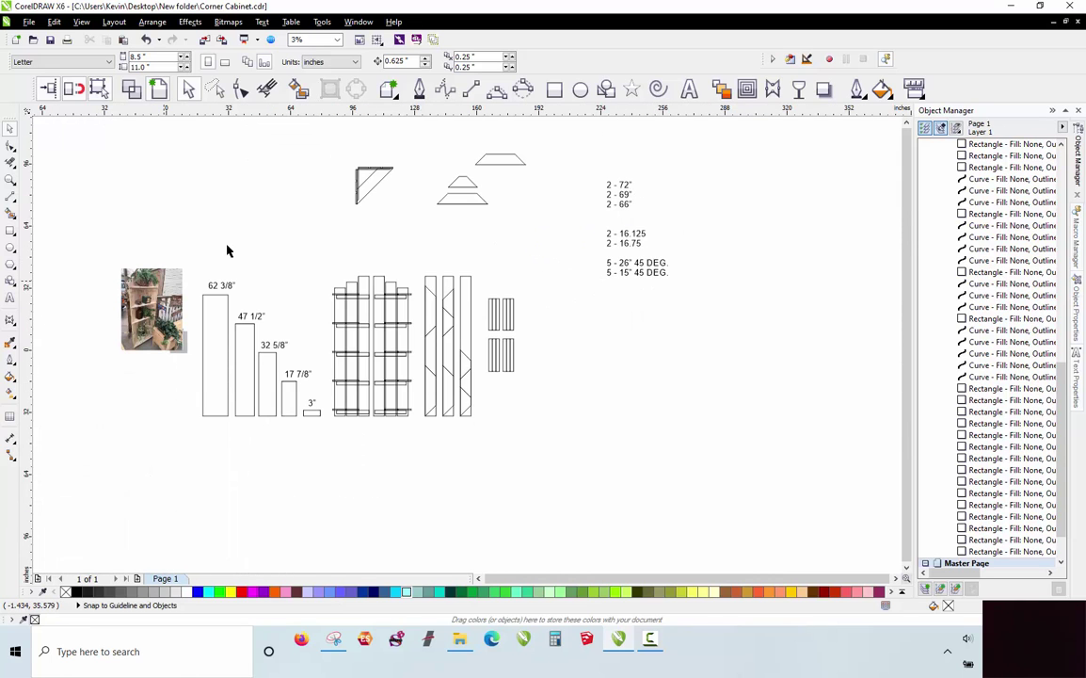
# Examine how the side boards and cleats meet at the inner corner in the triangular top view of the cabinet.
pyautogui.scroll(6, 381, 161)
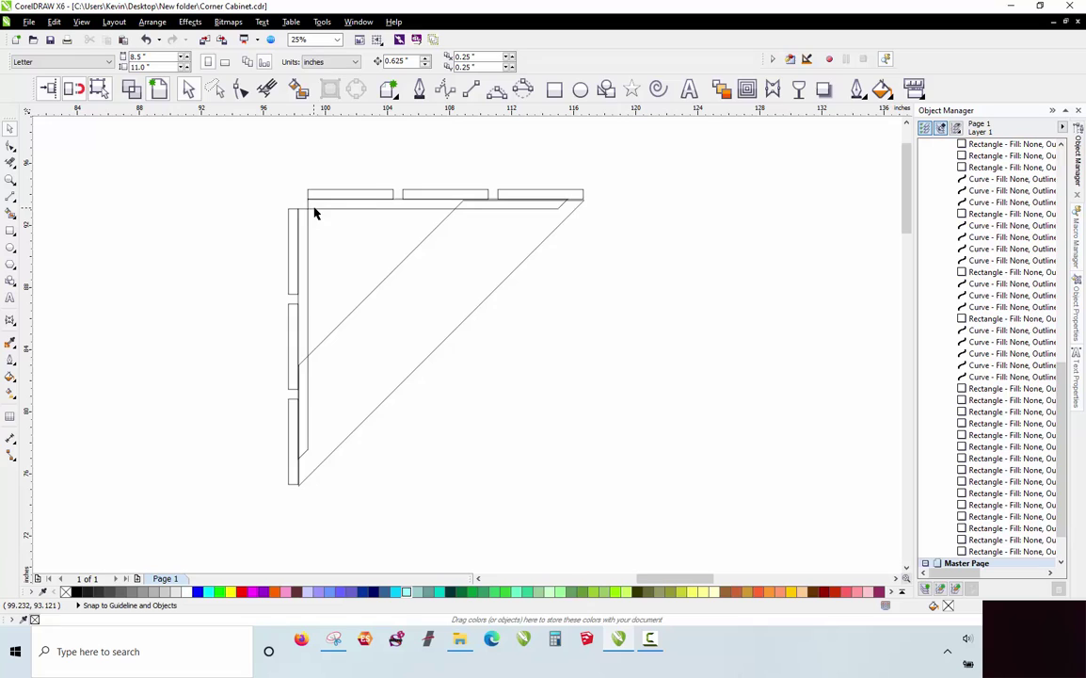
pyautogui.scroll(2, 308, 217)
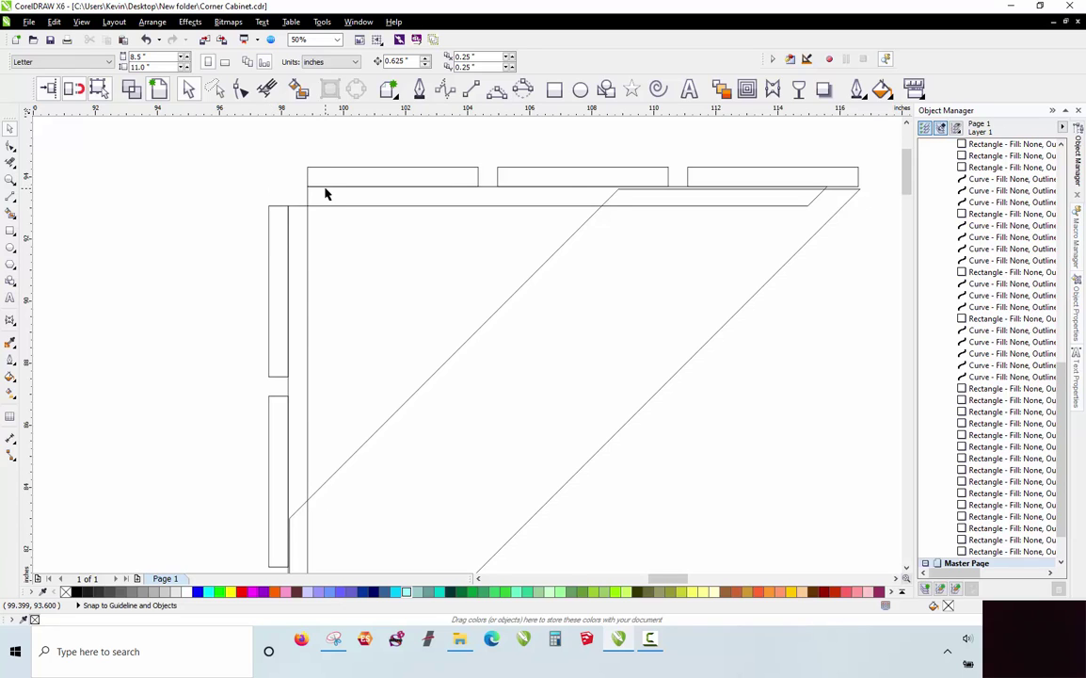
pyautogui.scroll(-5, 325, 195)
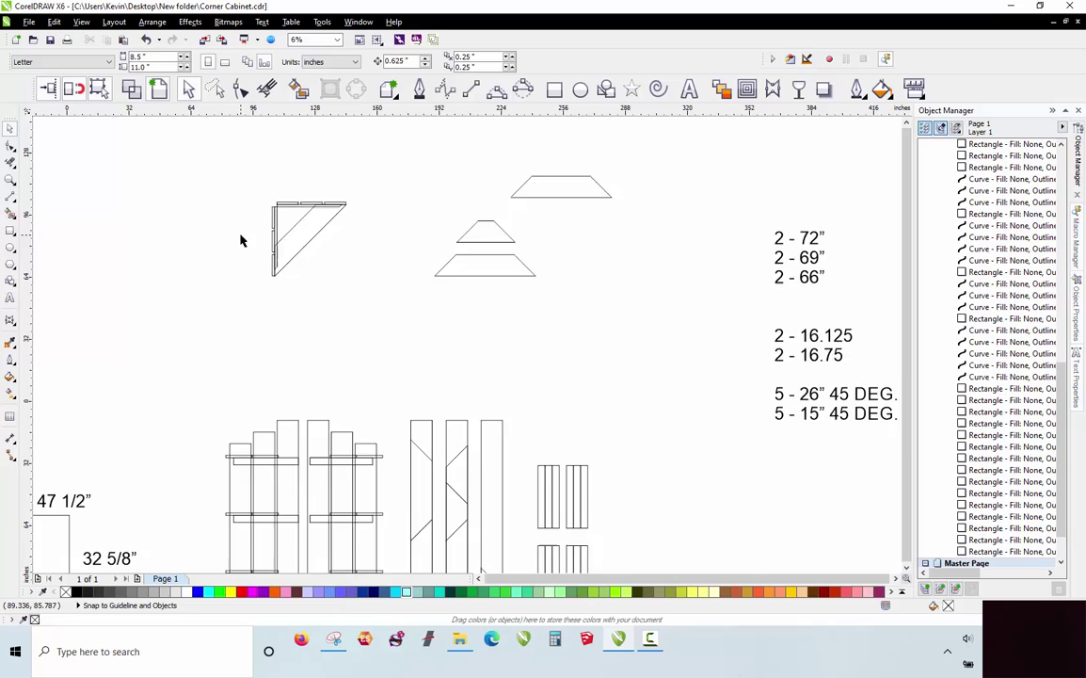
pyautogui.scroll(-1, 241, 241)
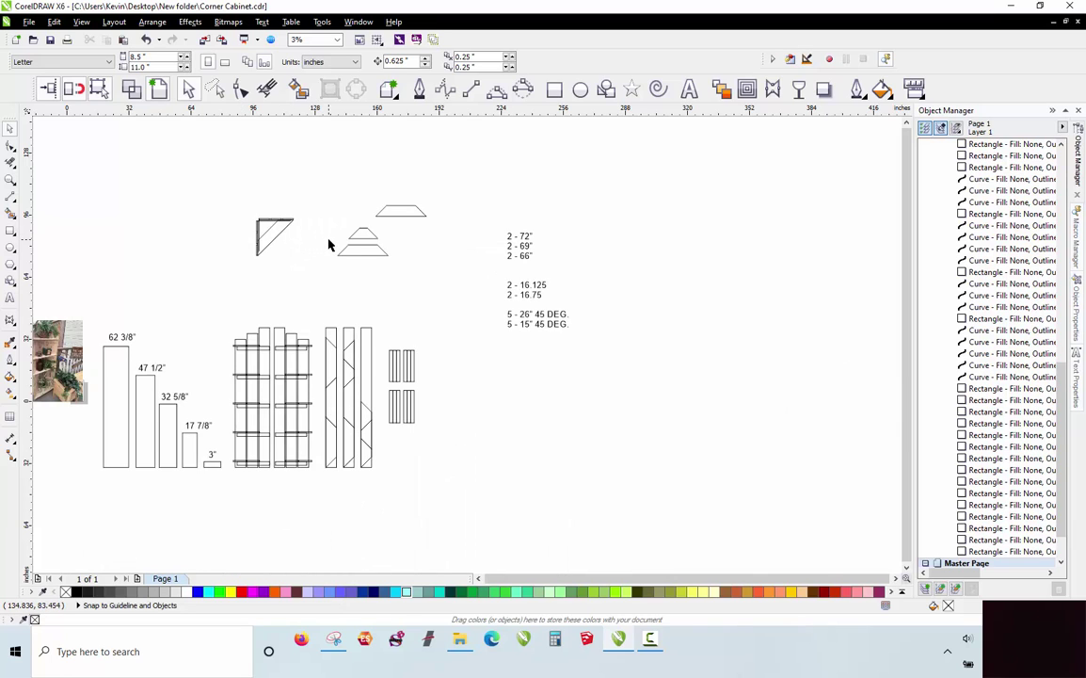
pyautogui.scroll(2, 249, 231)
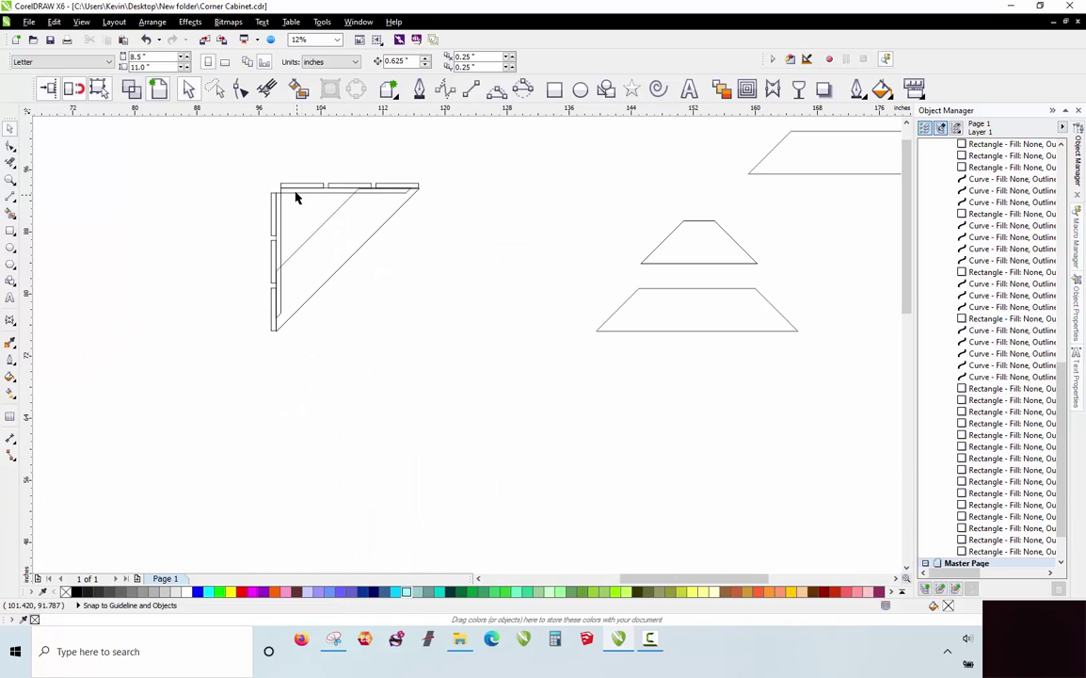
pyautogui.scroll(1, 306, 193)
pyautogui.scroll(-2, 310, 221)
pyautogui.scroll(-1, 334, 232)
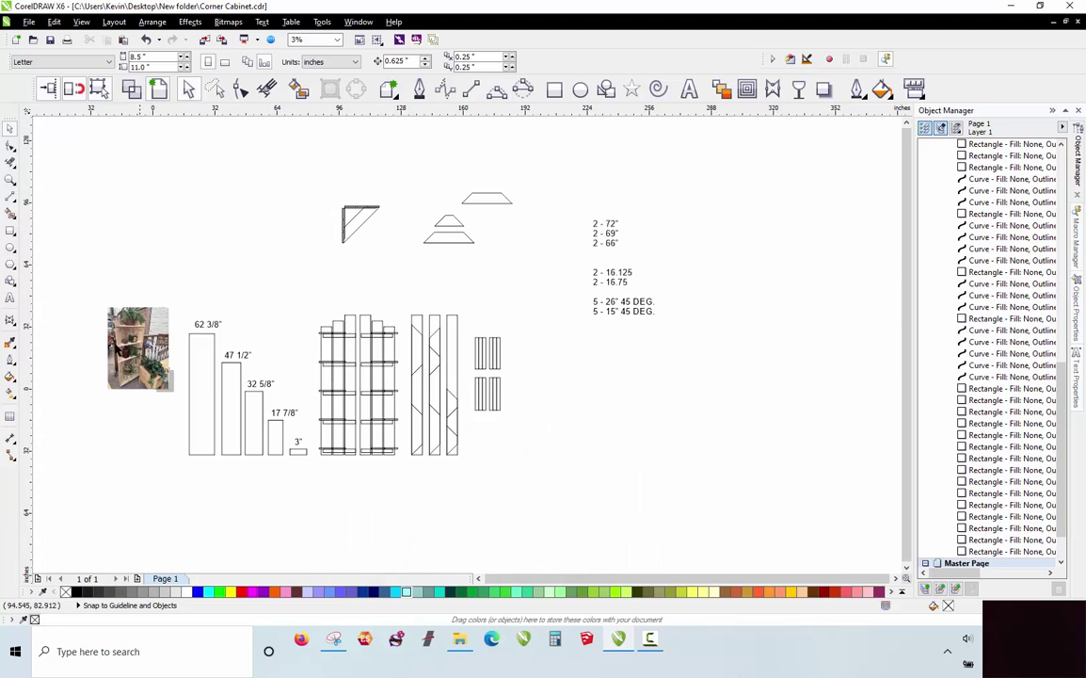
# Examine how the cleats support the shelves against the side boards in the reference photo.
pyautogui.scroll(4, 173, 296)
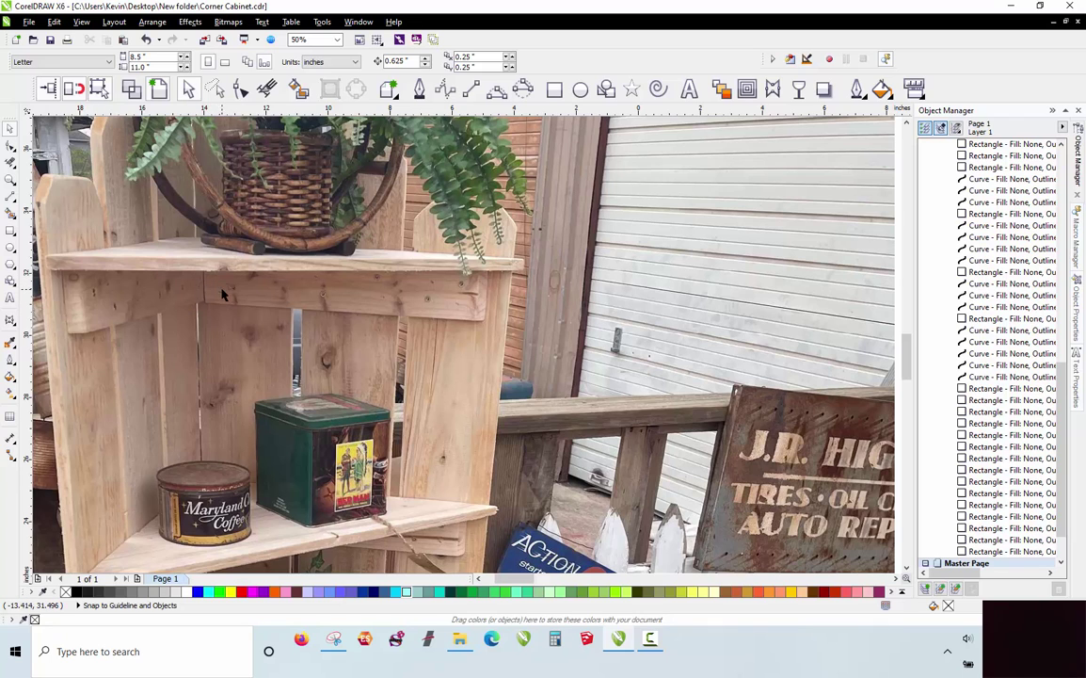
pyautogui.scroll(-1, 196, 293)
pyautogui.scroll(-1, 197, 292)
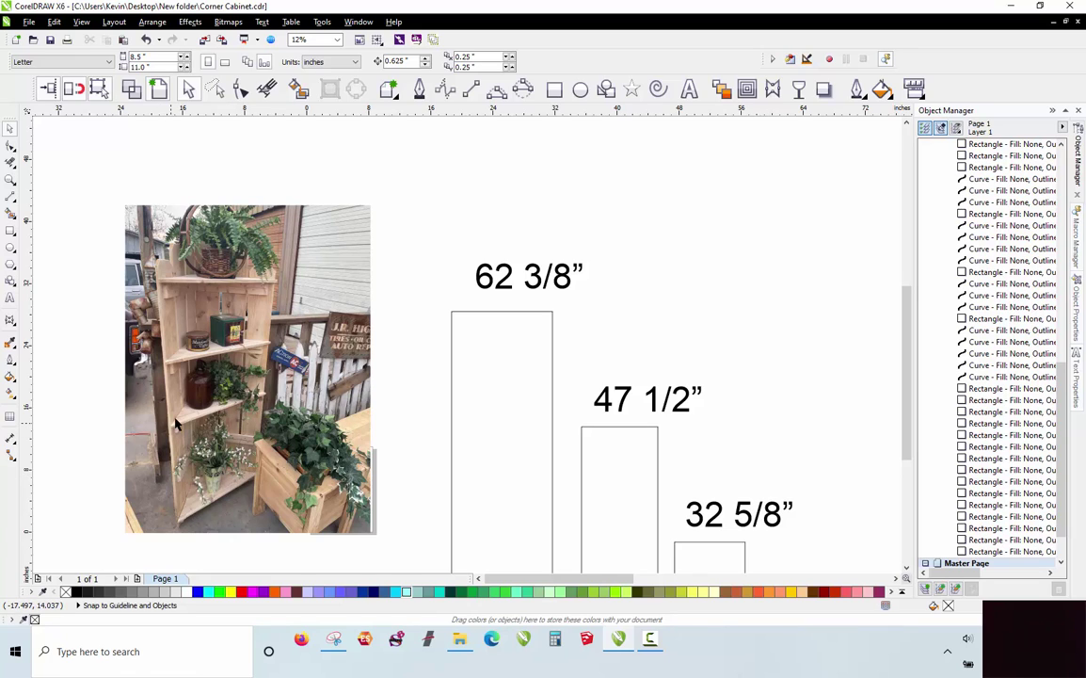
pyautogui.scroll(2, 181, 427)
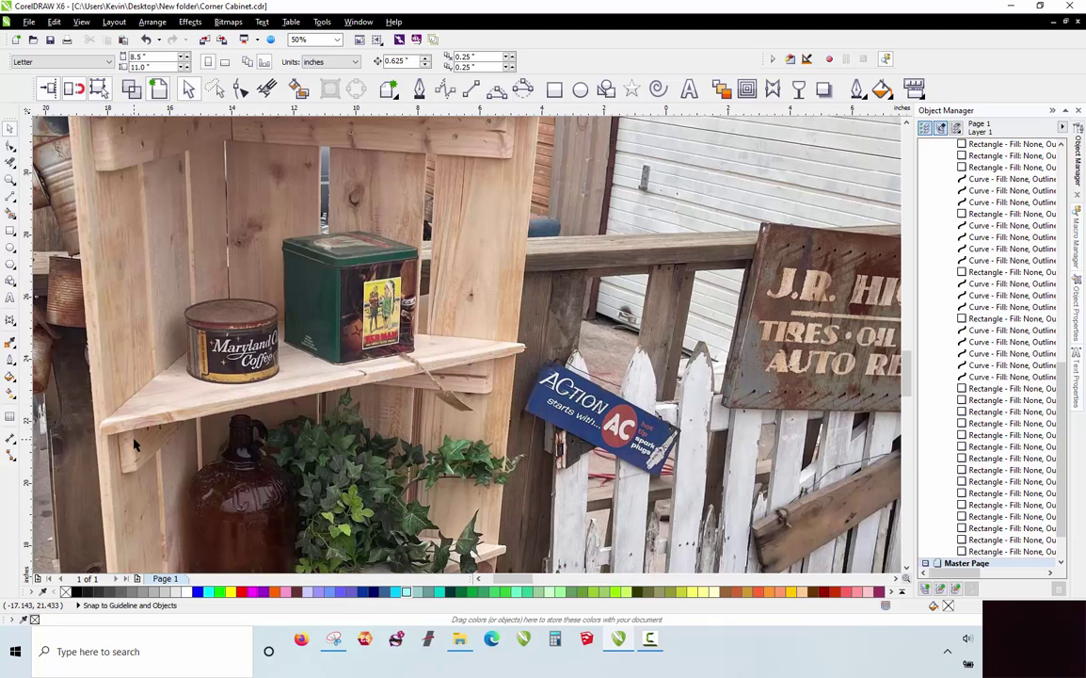
pyautogui.scroll(-3, 130, 353)
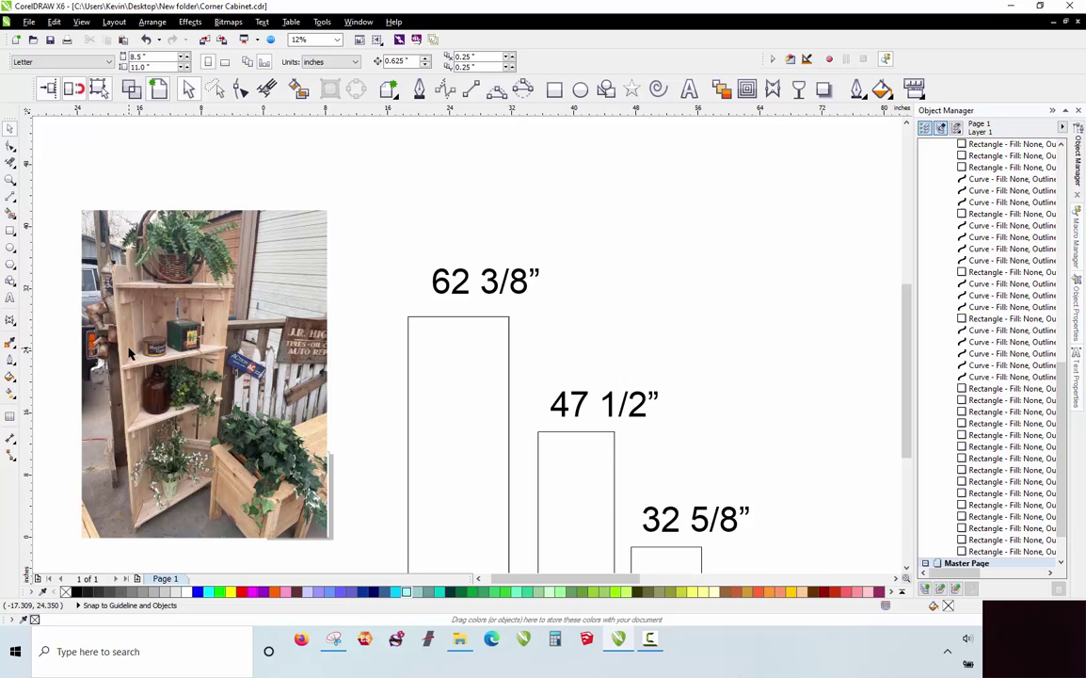
pyautogui.scroll(-1, 130, 353)
pyautogui.scroll(1, 347, 324)
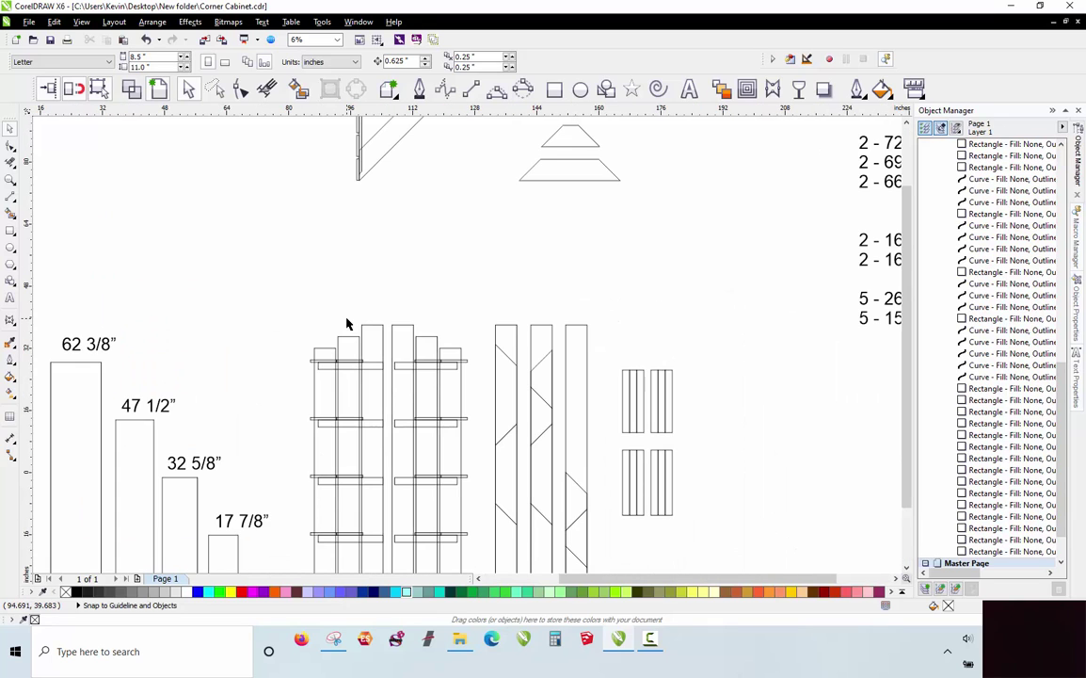
pyautogui.scroll(-1, 452, 240)
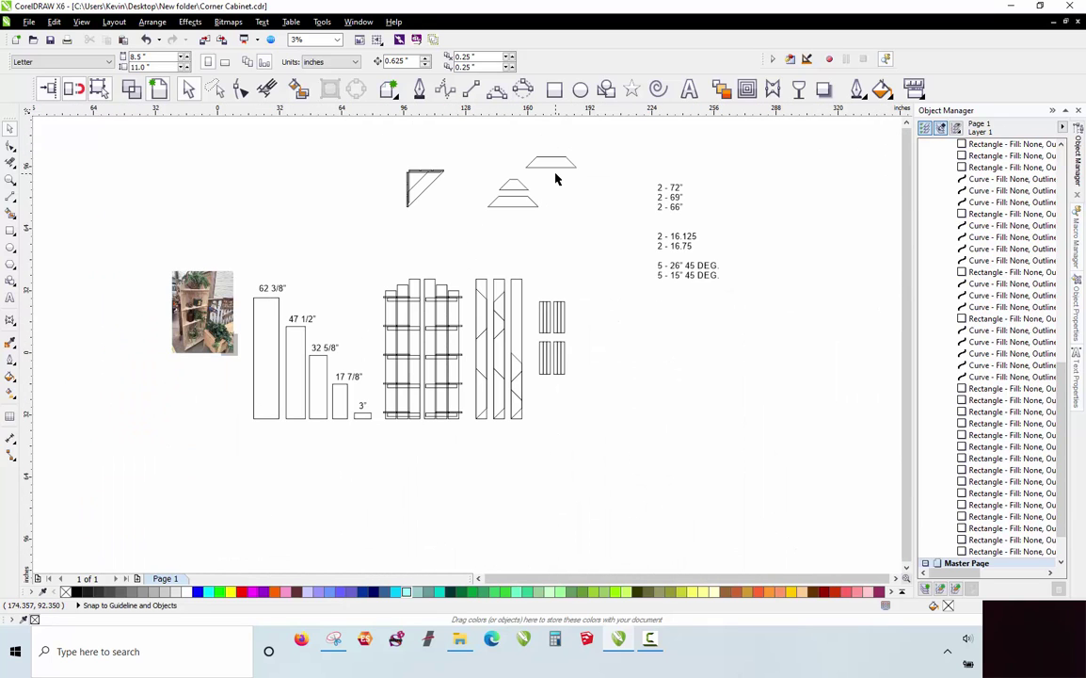
pyautogui.scroll(1, 536, 294)
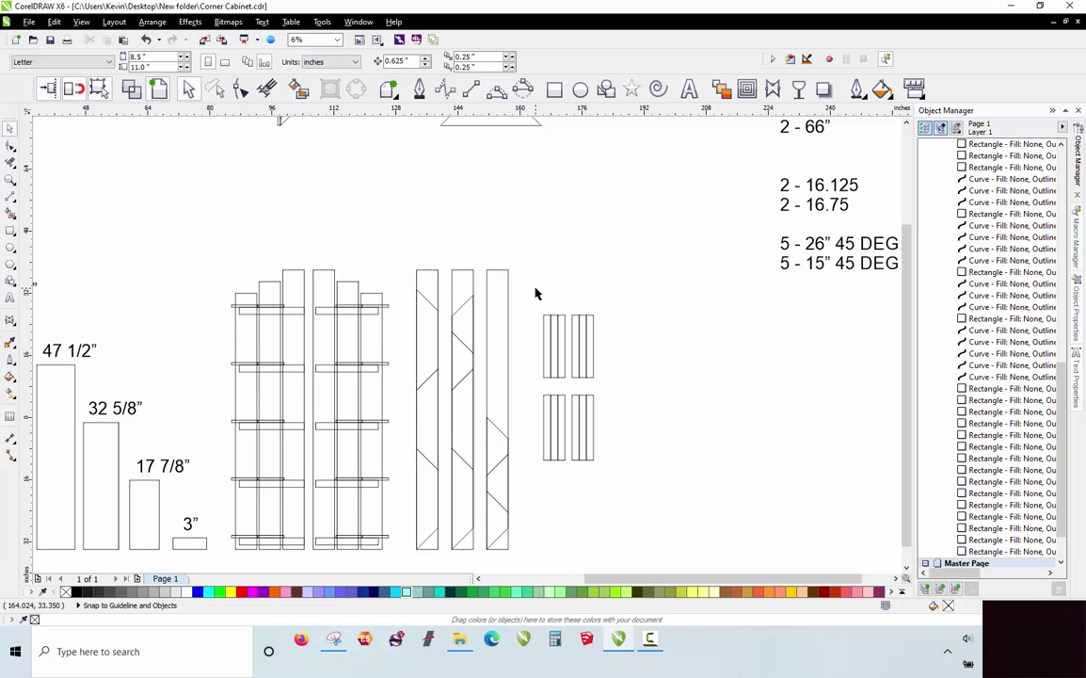
# Inspect the lengths of the three stepped side boards, from the inner 72-inch board to the outer 66-inch board.
pyautogui.scroll(-1, 536, 293)
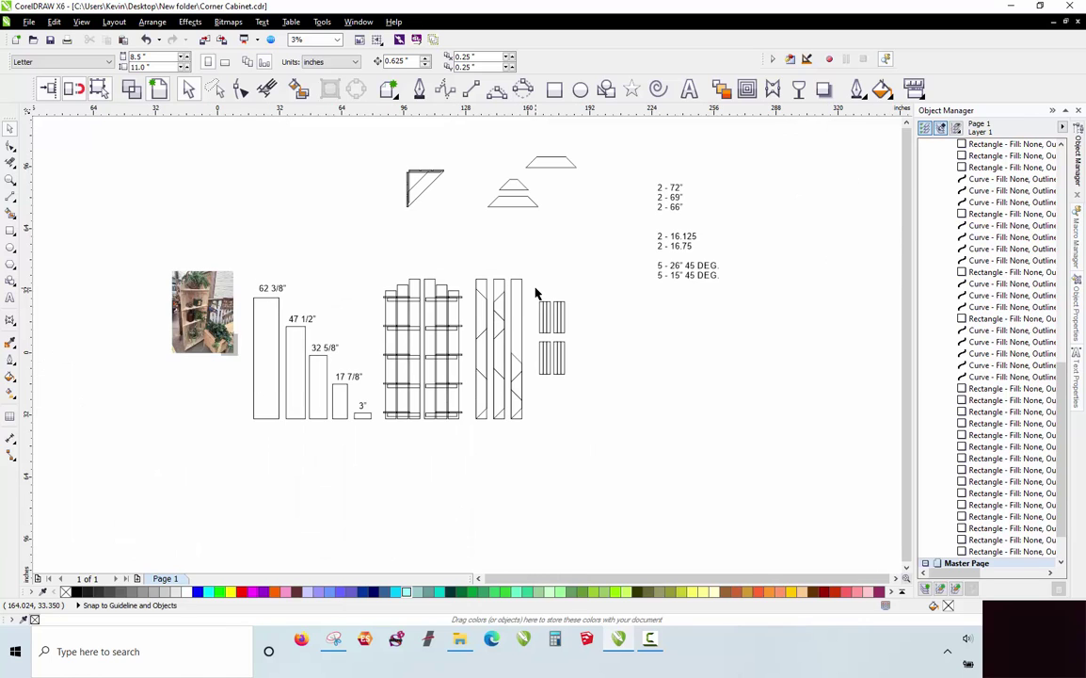
pyautogui.scroll(1, 363, 408)
pyautogui.click(471, 167)
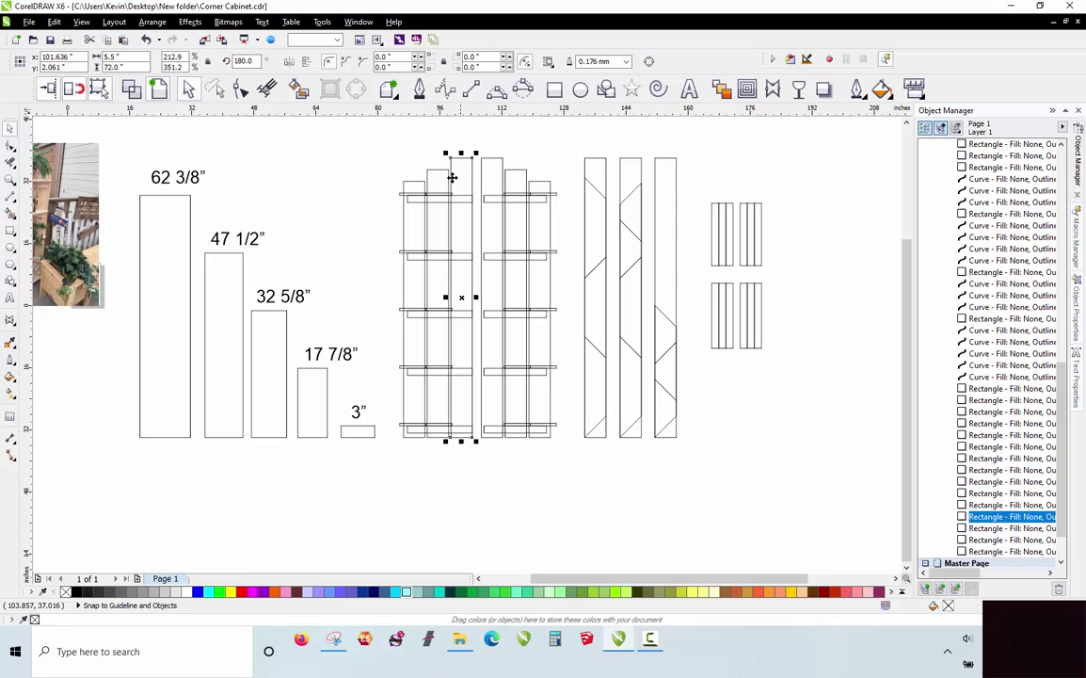
pyautogui.click(449, 177)
pyautogui.click(412, 184)
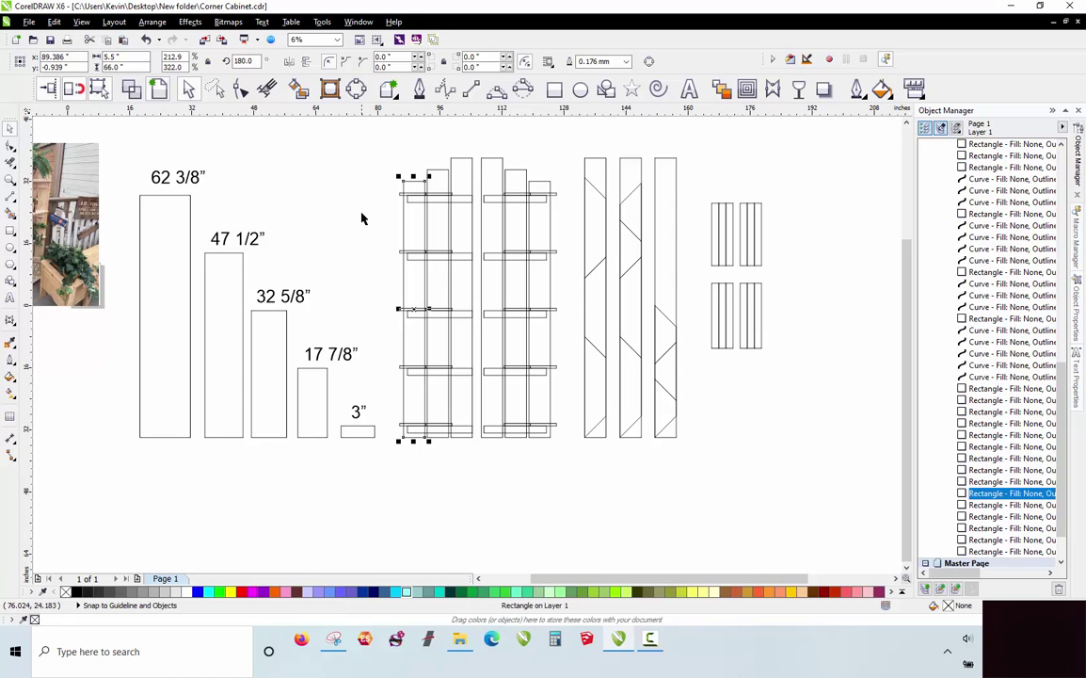
pyautogui.click(363, 223)
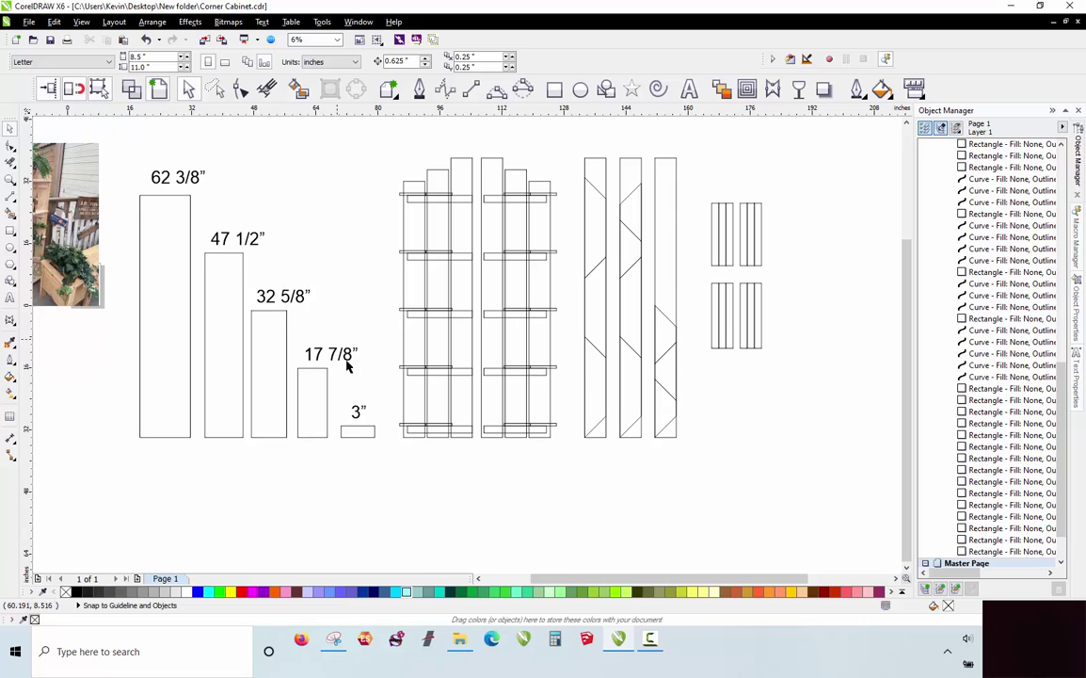
# Place a temporary horizontal guideline level with the upper edge of the 3-inch block and the lowest cleats, and delete it.
pyautogui.click(419, 89)
pyautogui.click(428, 426)
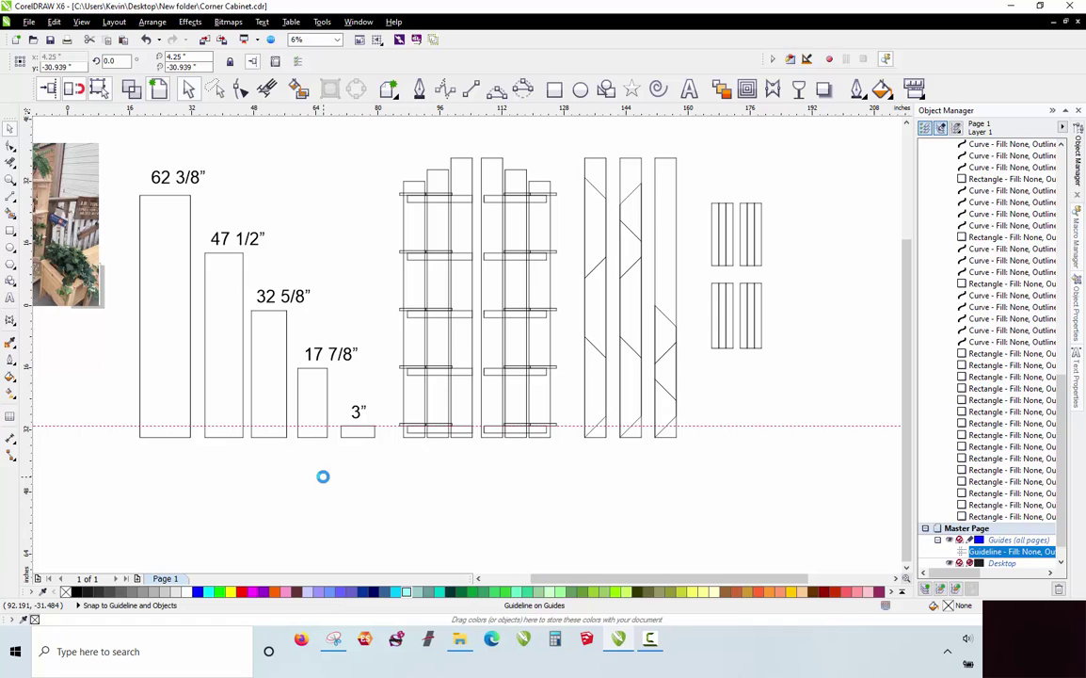
pyautogui.press('Delete')
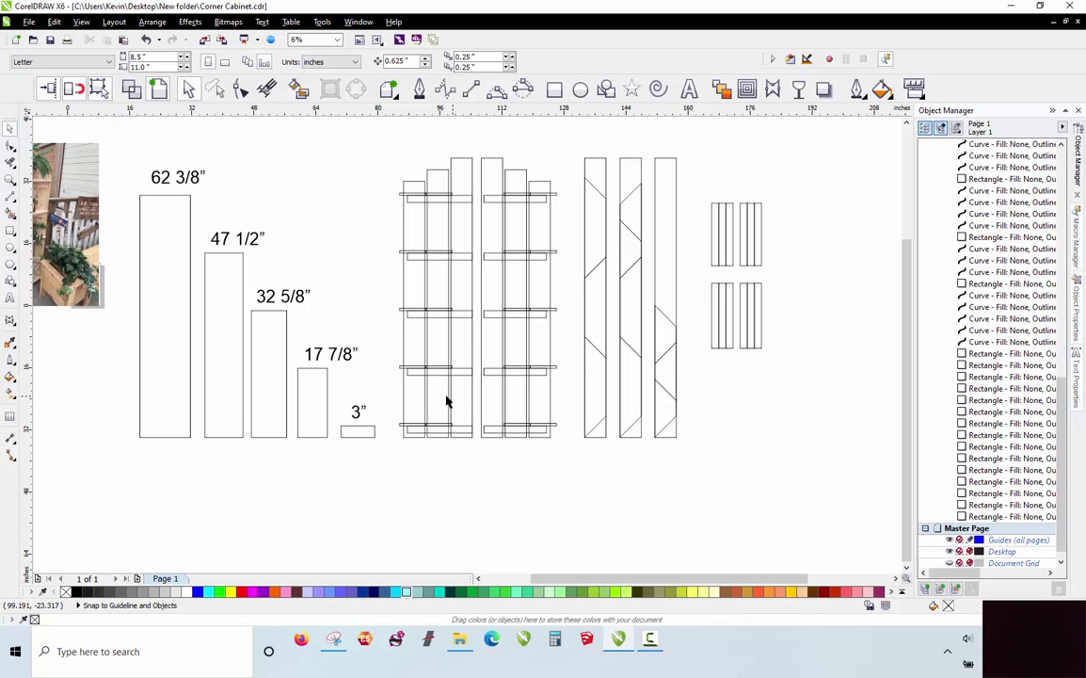
# Compare the uppermost cleat in the side-board layout with the cleats fastened under the top shelf in the reference photo.
pyautogui.click(443, 200)
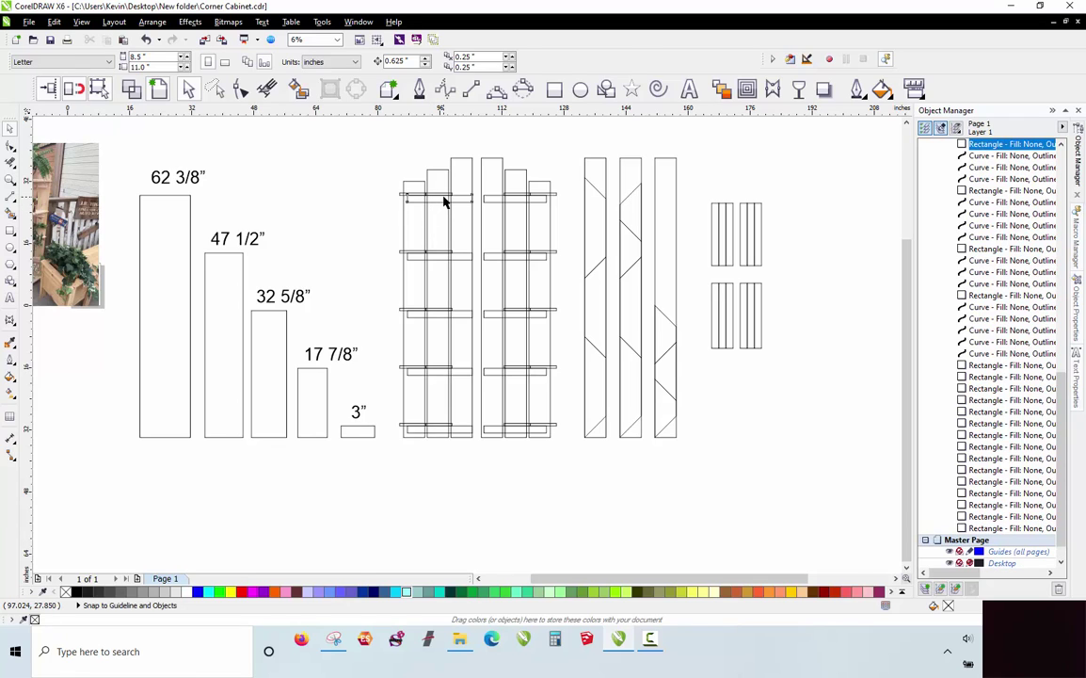
pyautogui.click(341, 219)
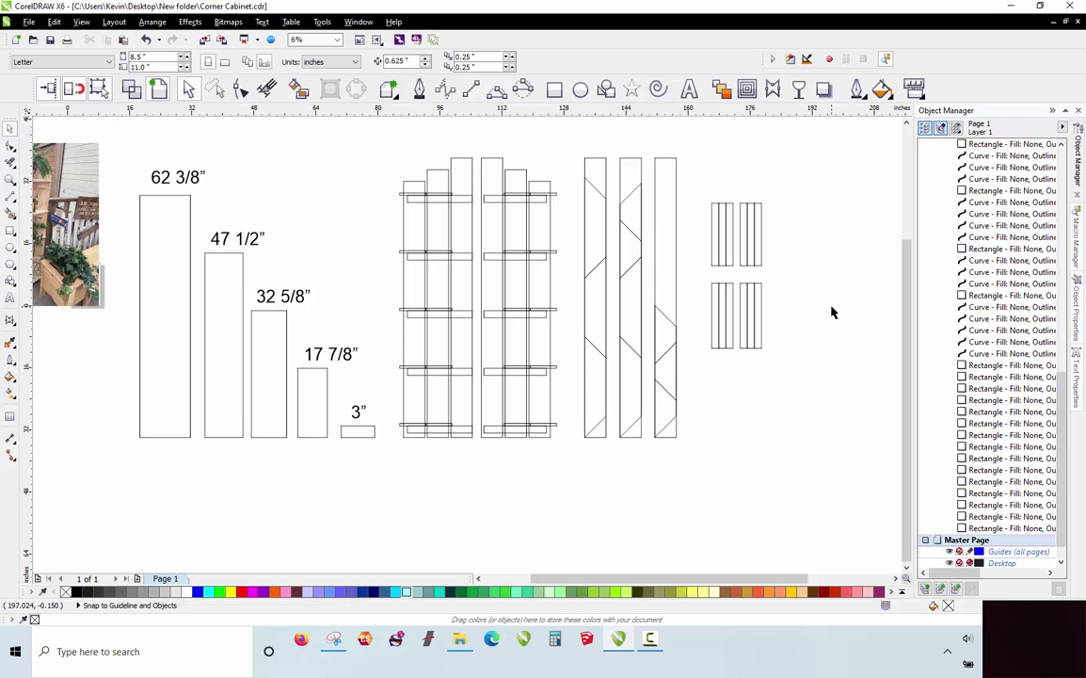
pyautogui.scroll(-1, 799, 308)
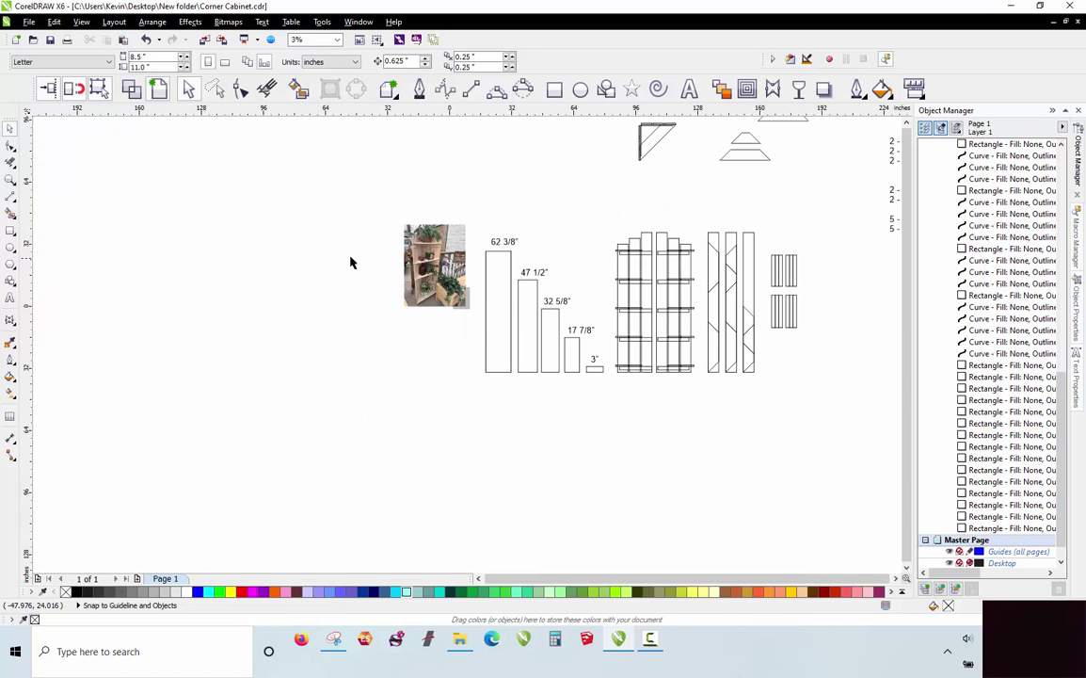
pyautogui.scroll(3, 357, 264)
pyautogui.scroll(3, 381, 278)
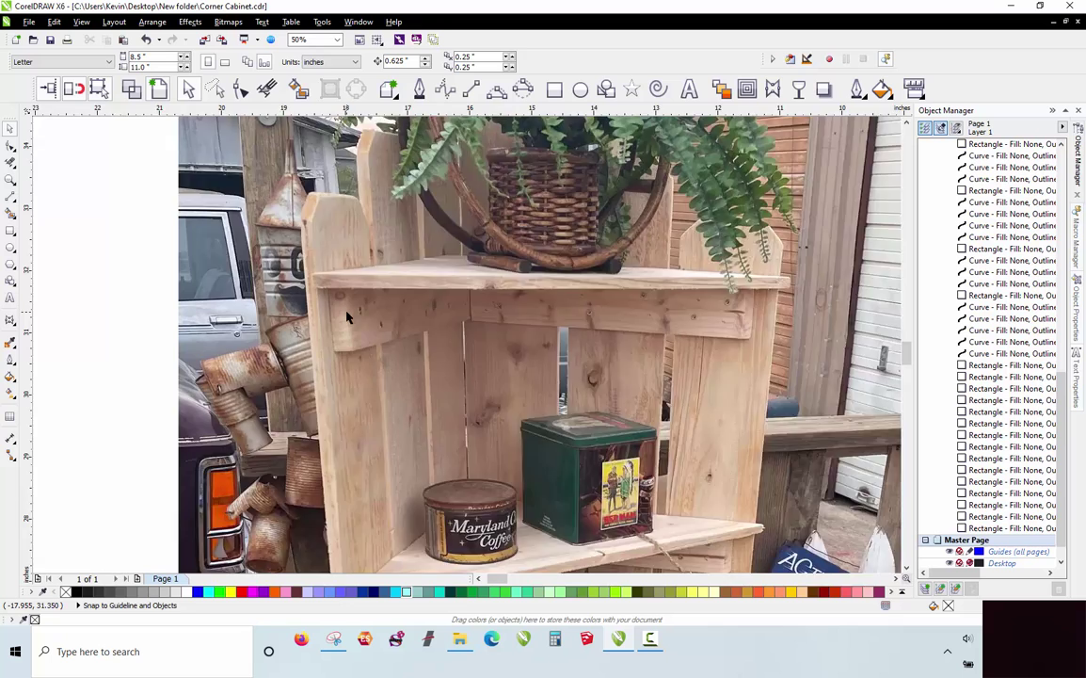
pyautogui.scroll(2, 347, 317)
pyautogui.scroll(-1, 321, 283)
pyautogui.scroll(2, 741, 293)
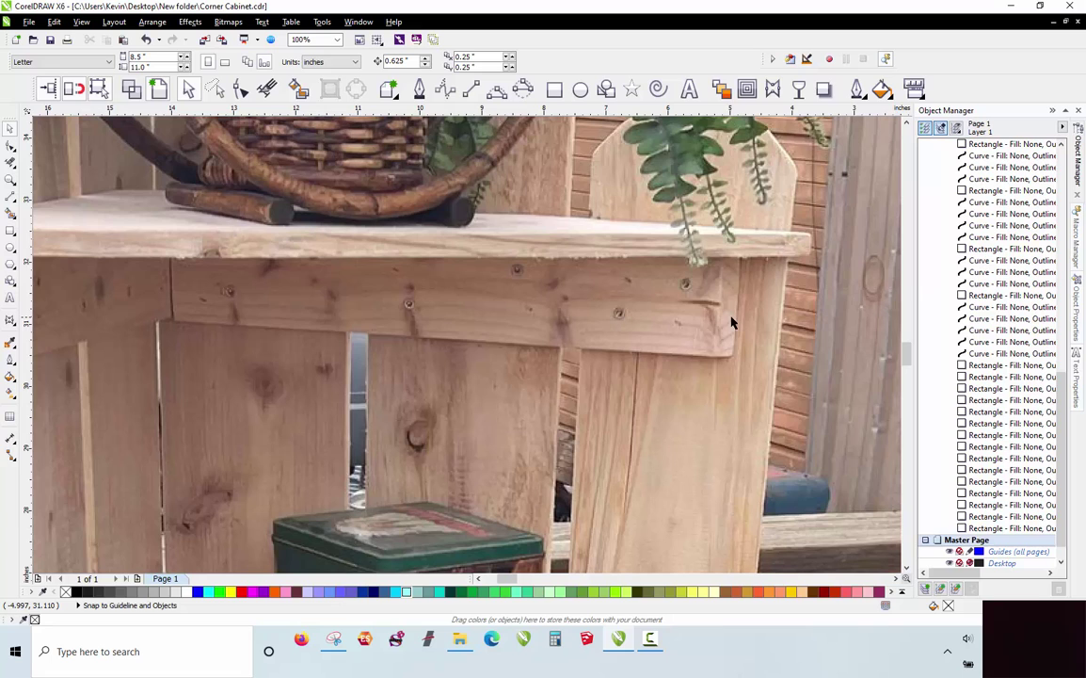
# Examine how the second shelf and its cleats sit against the side boards in the reference photo.
pyautogui.scroll(-2, 625, 268)
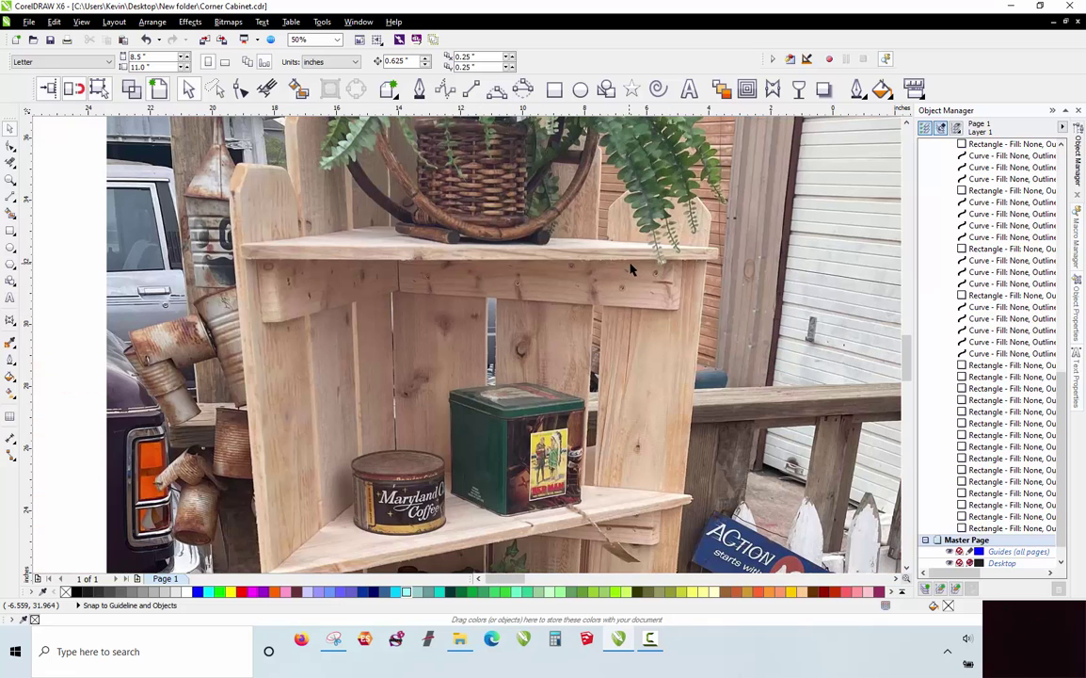
pyautogui.scroll(-2, 449, 223)
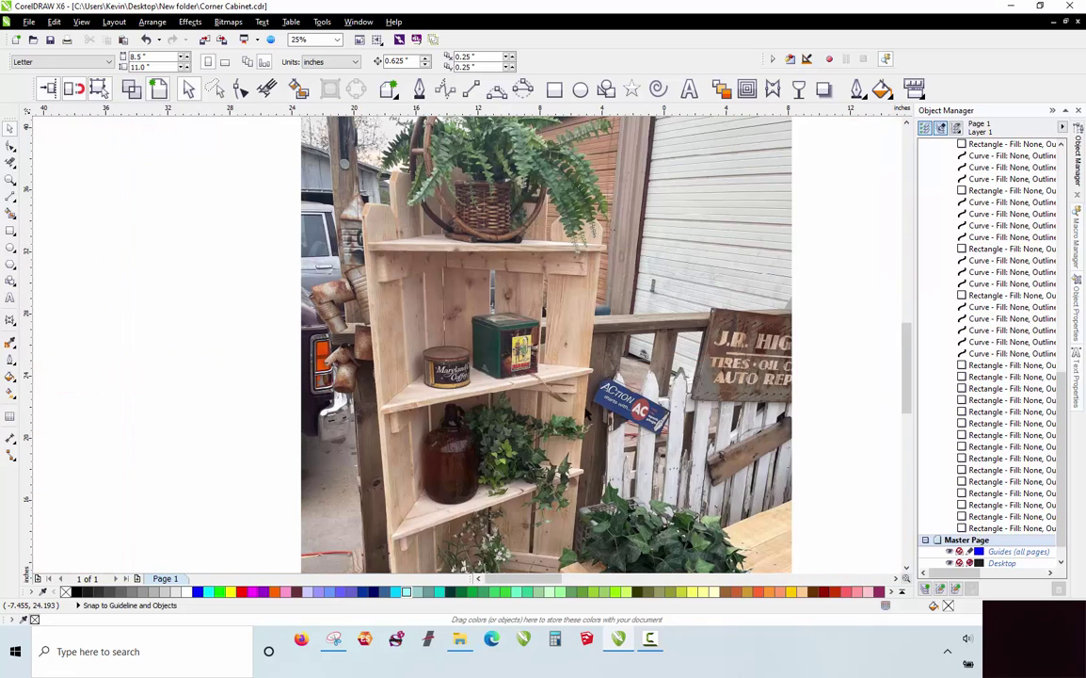
pyautogui.scroll(4, 582, 407)
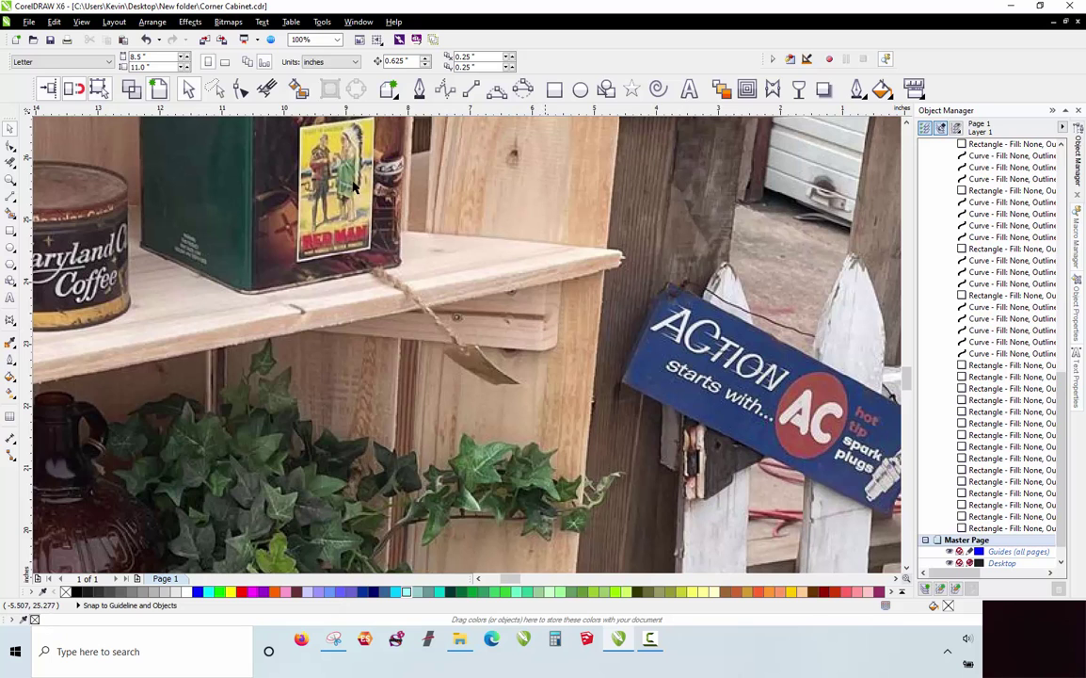
pyautogui.scroll(-2, 486, 323)
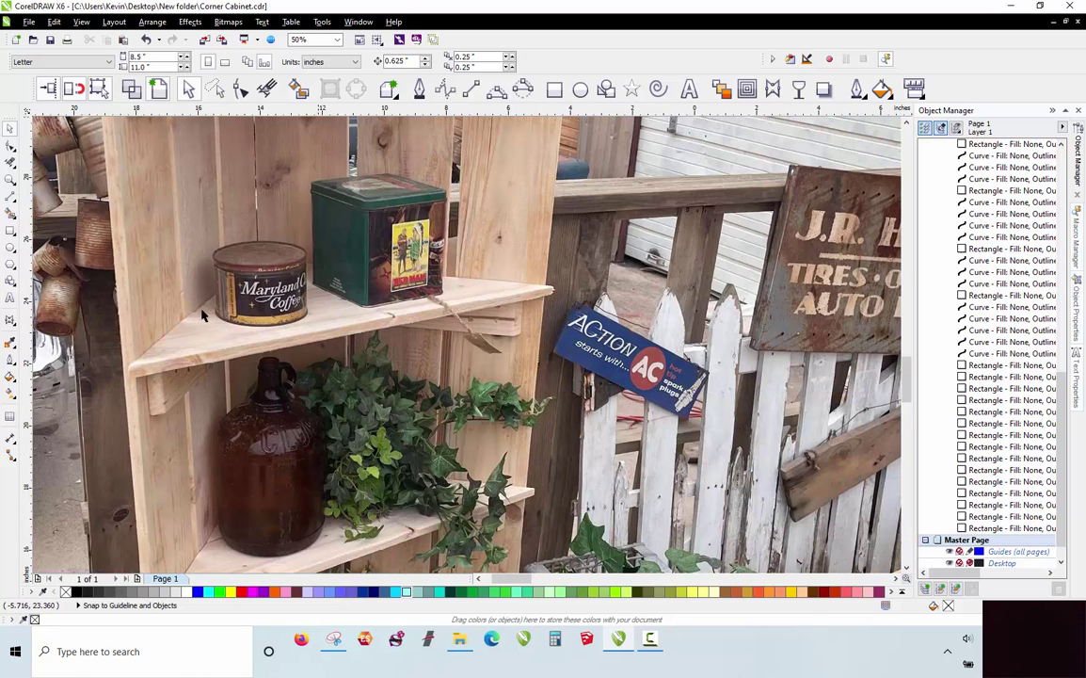
pyautogui.scroll(-2, 178, 286)
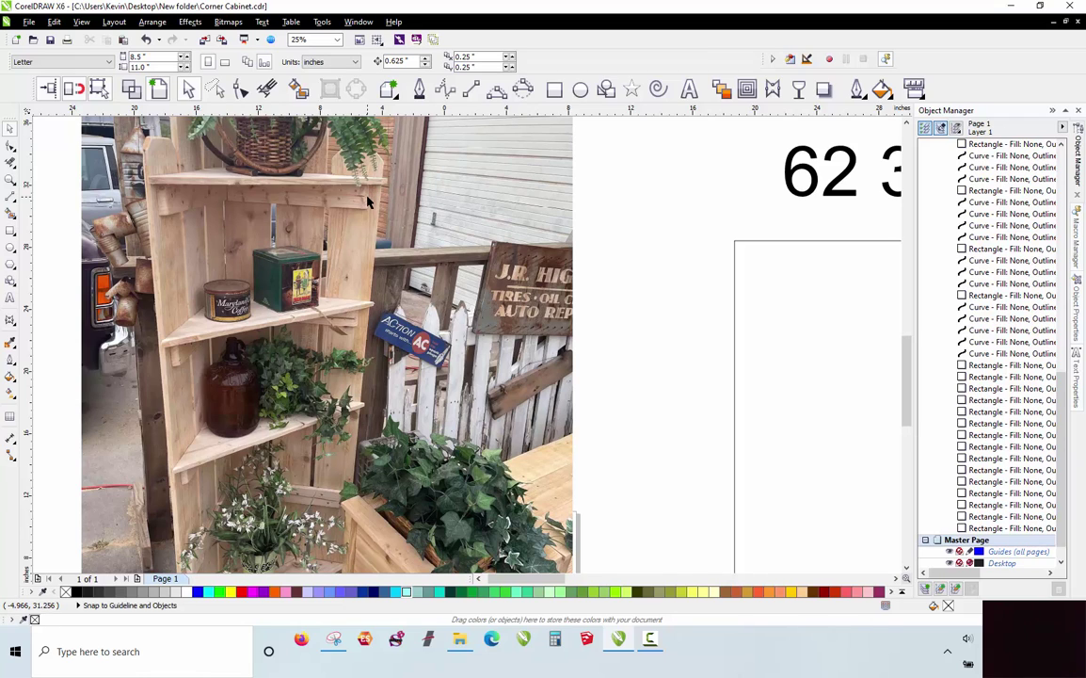
pyautogui.scroll(1, 353, 336)
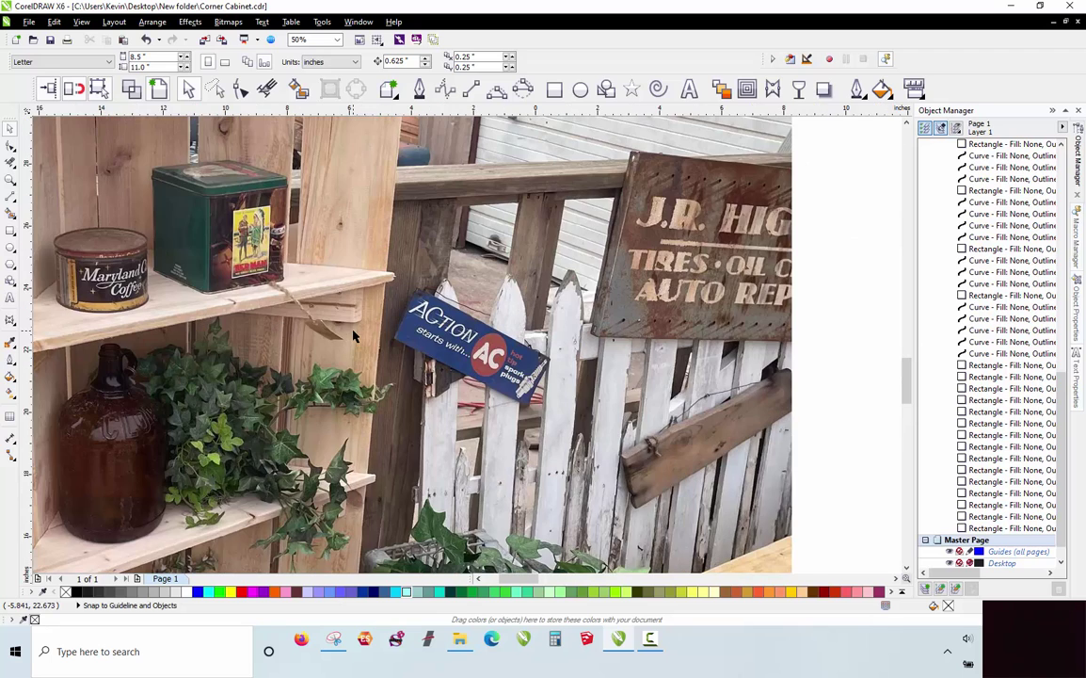
pyautogui.scroll(-1, 158, 327)
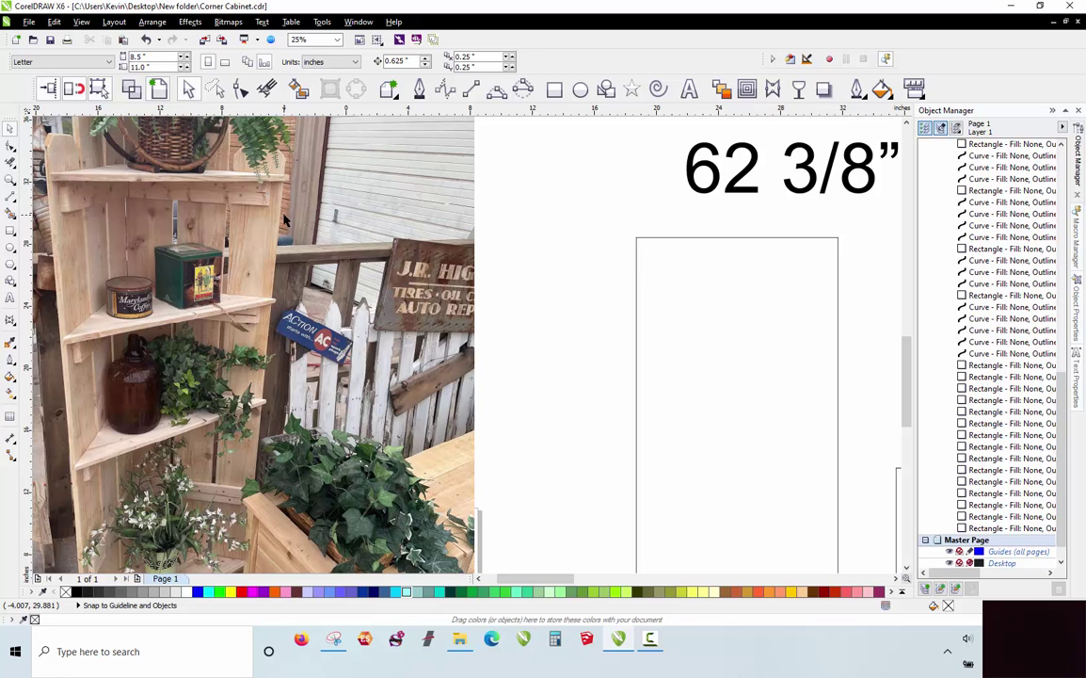
# Examine how the bottom shelf fits between the side boards and rests on its cleats in the reference photo.
pyautogui.scroll(-1, 160, 179)
pyautogui.scroll(2, 146, 308)
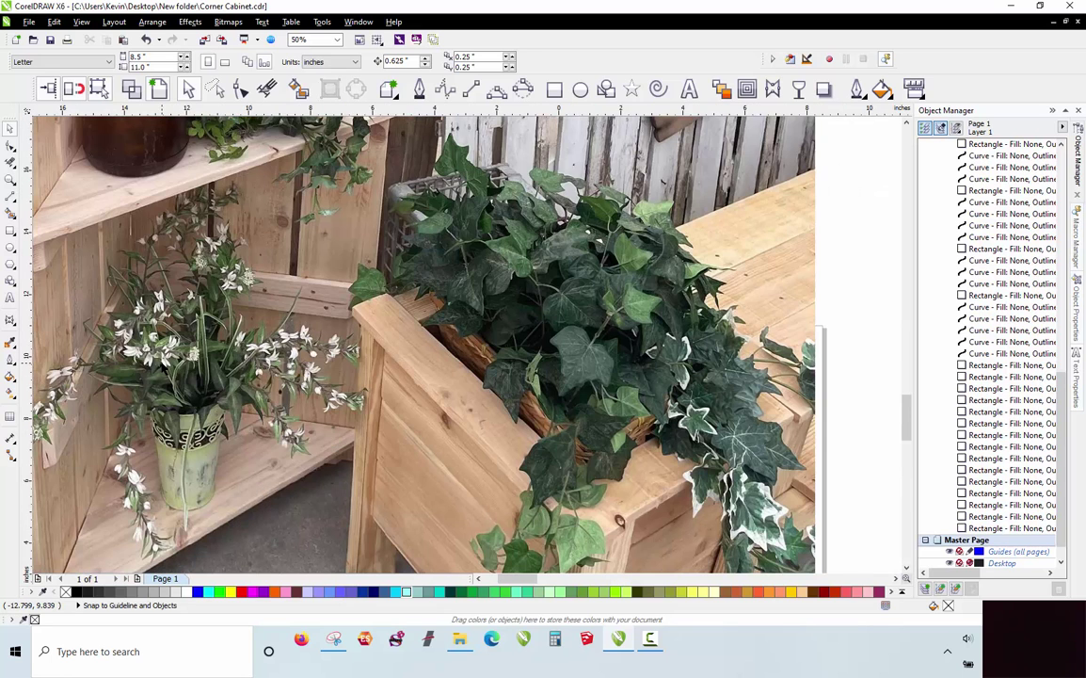
pyautogui.scroll(2, 122, 339)
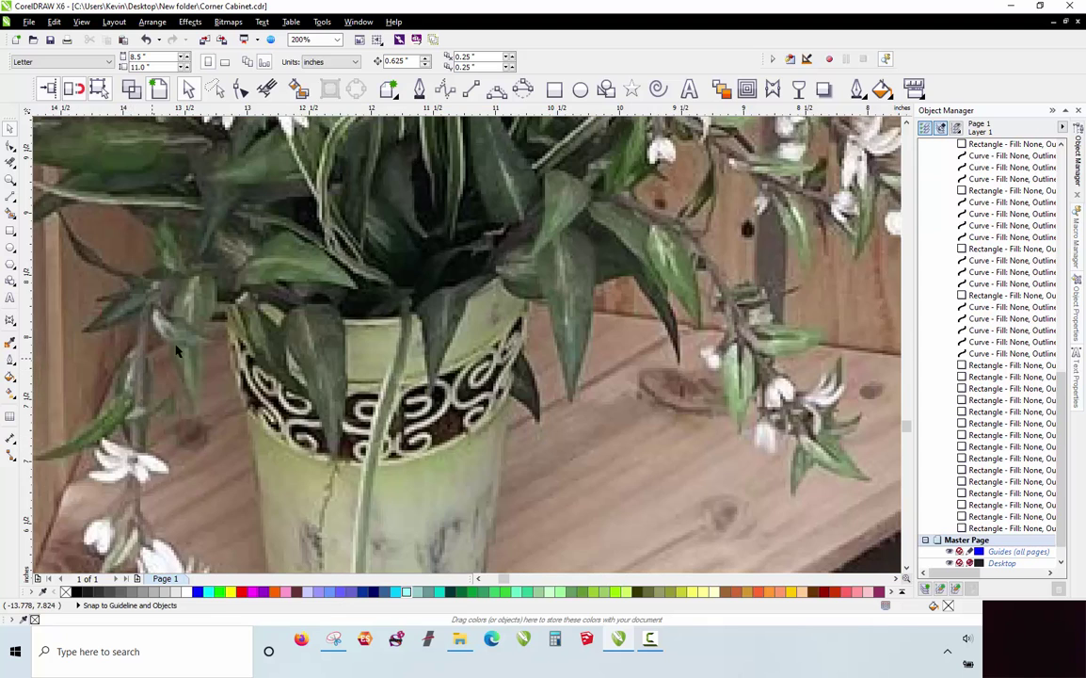
pyautogui.scroll(-1, 207, 245)
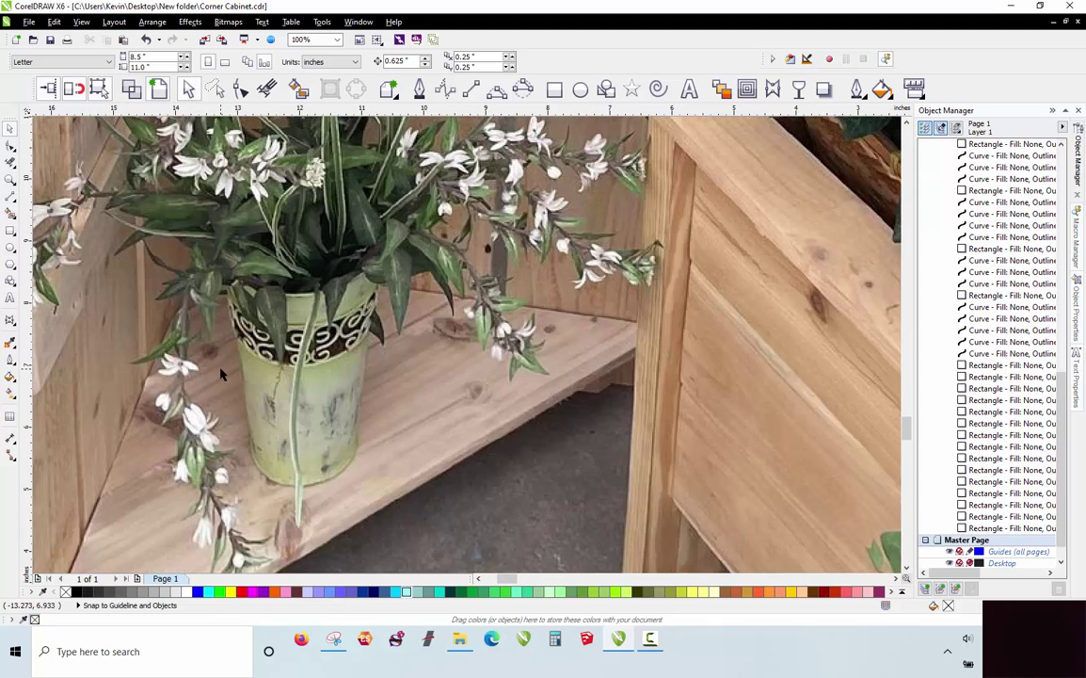
pyautogui.scroll(1, 209, 301)
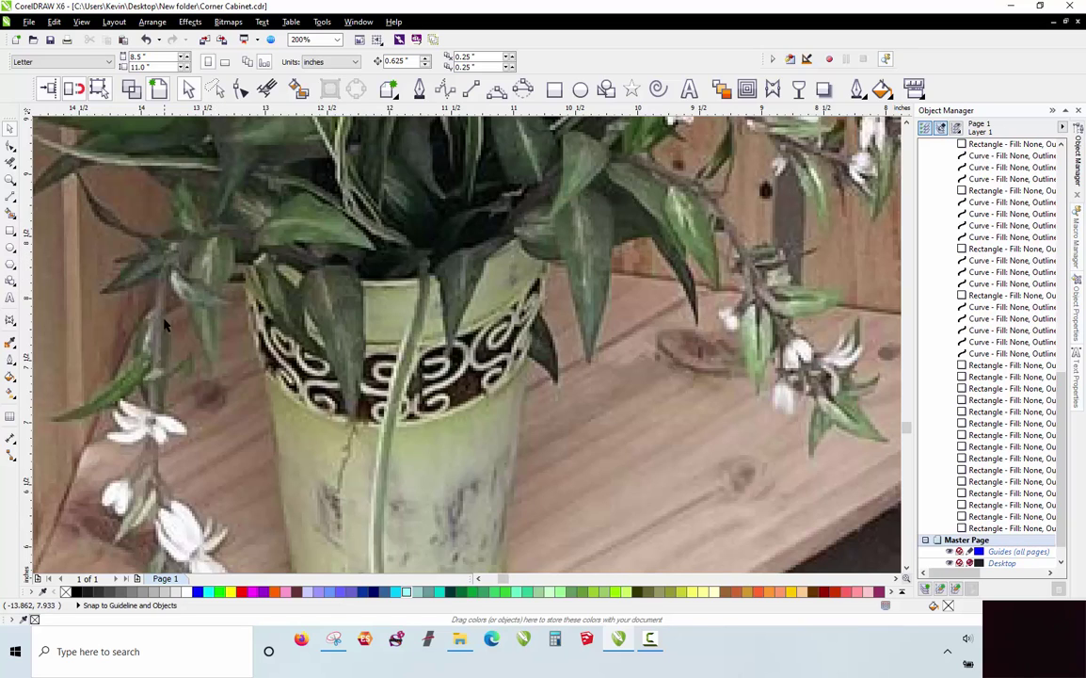
pyautogui.scroll(-1, 203, 303)
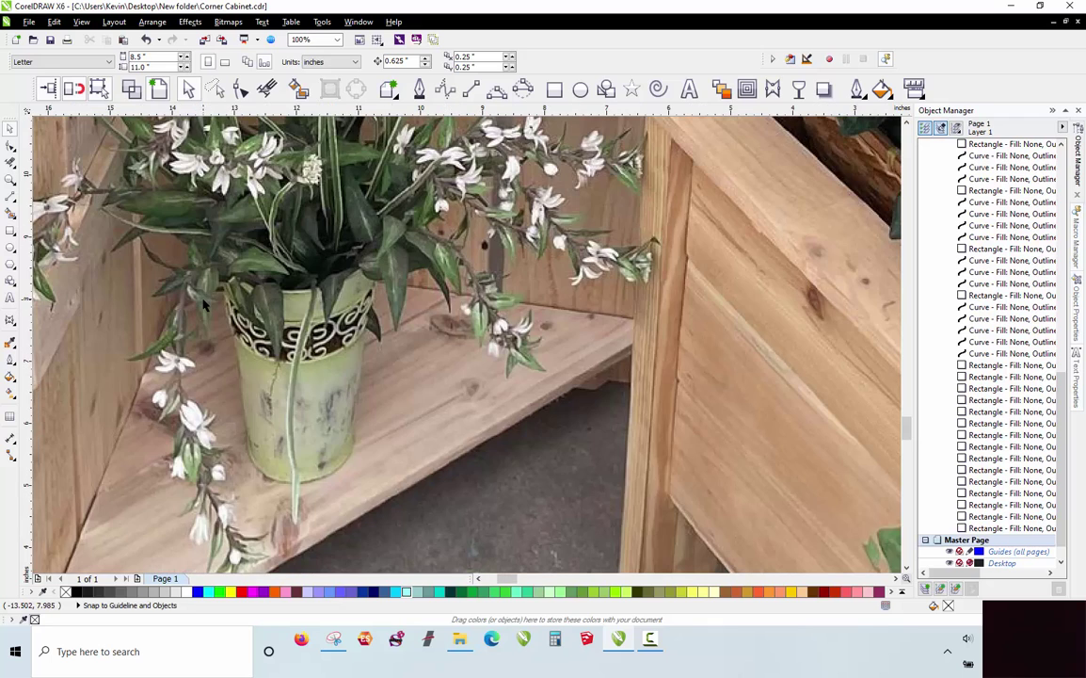
pyautogui.scroll(-1, 204, 303)
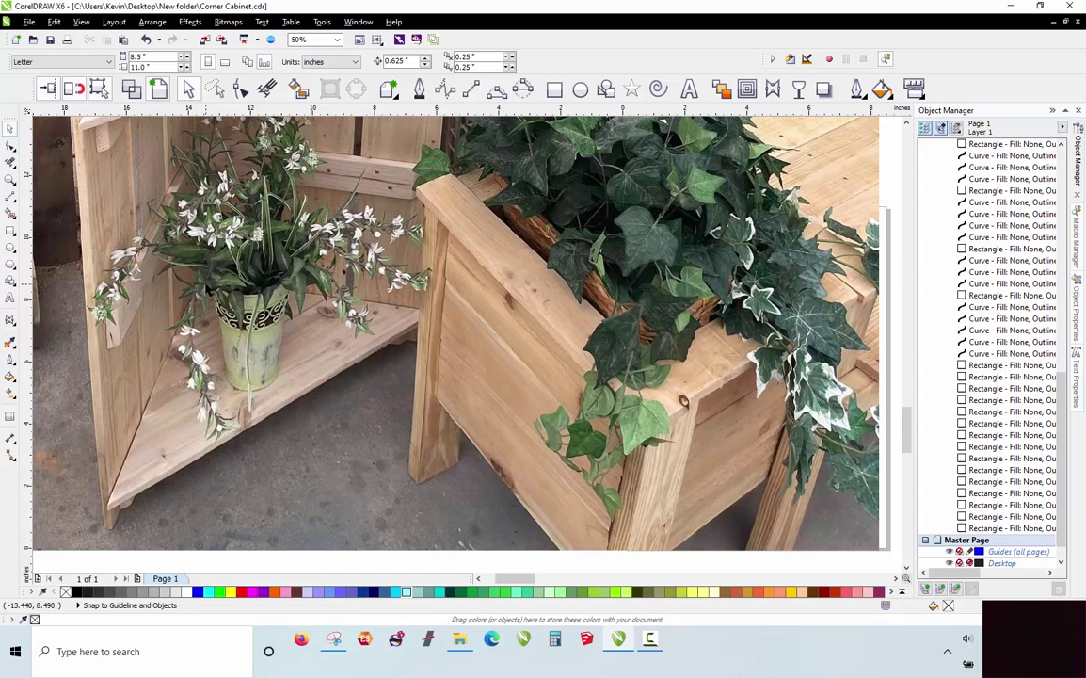
pyautogui.scroll(-1, 206, 311)
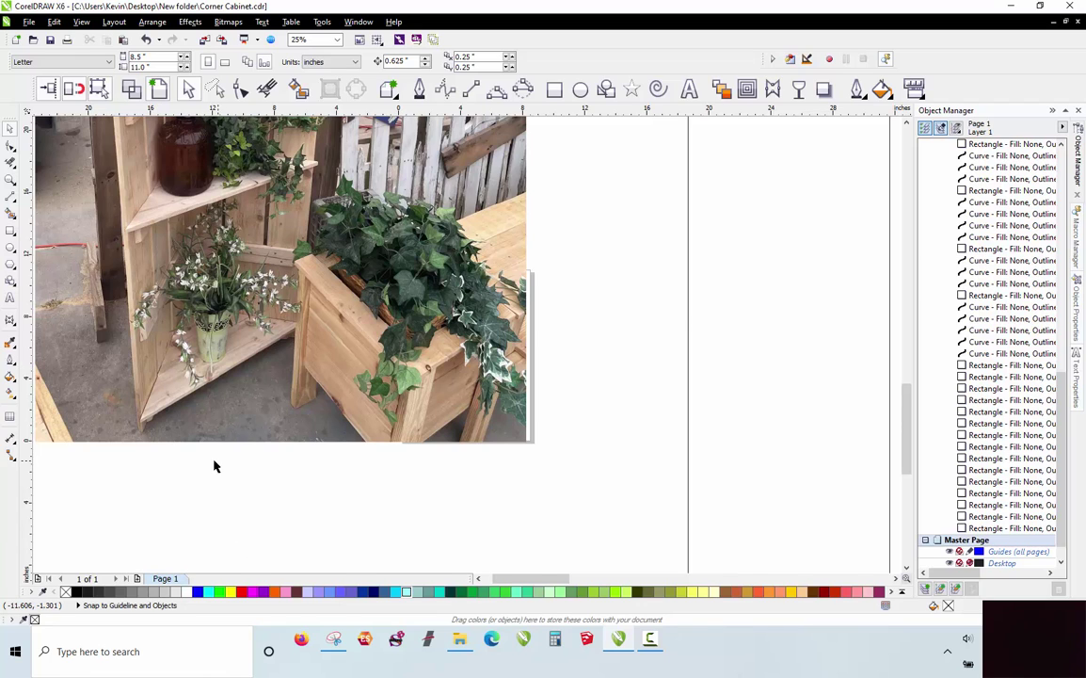
pyautogui.scroll(-1, 199, 468)
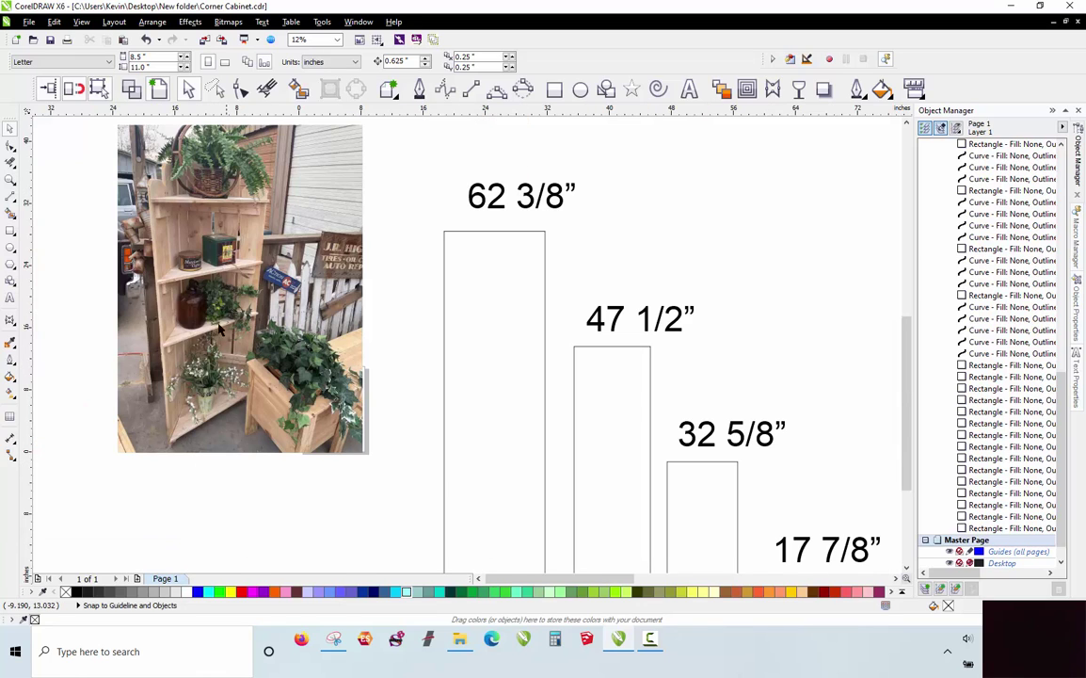
# Examine the positions of the shelves and cleats across both side-board assemblies against the labelled height blocks.
pyautogui.scroll(-1, 202, 226)
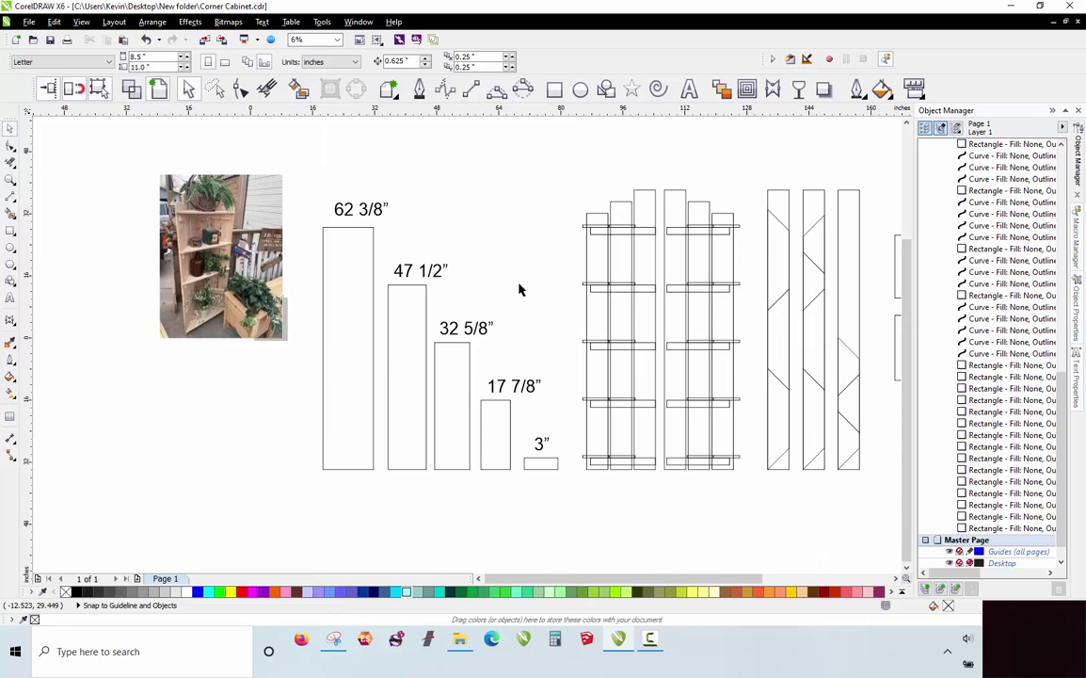
pyautogui.scroll(1, 648, 294)
pyautogui.scroll(-1, 626, 507)
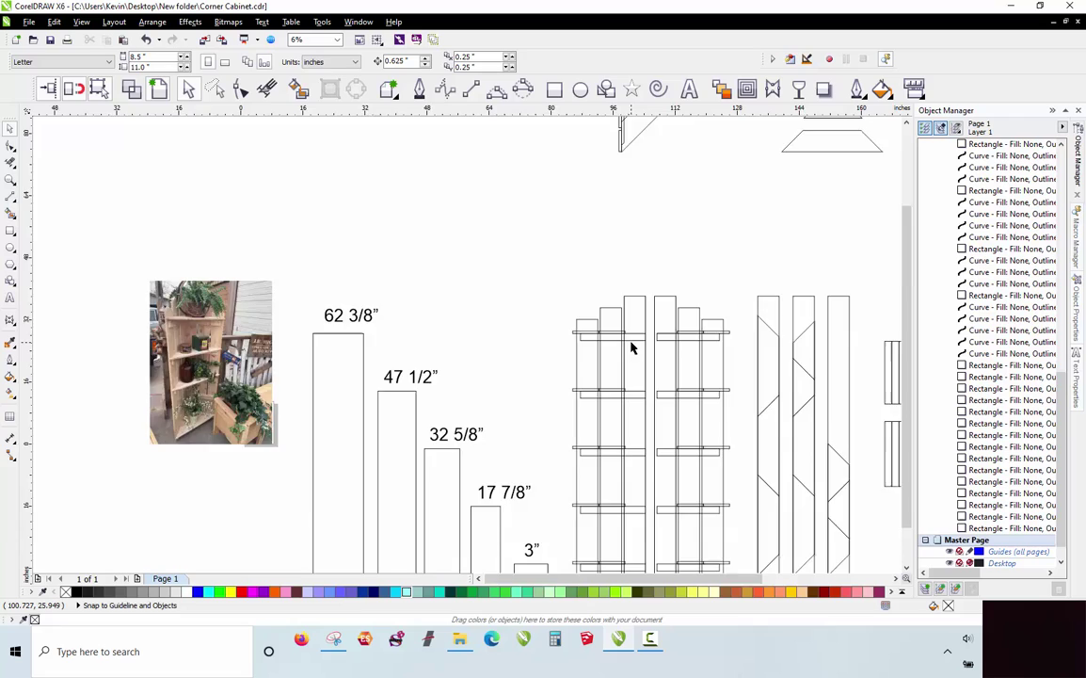
pyautogui.scroll(1, 631, 348)
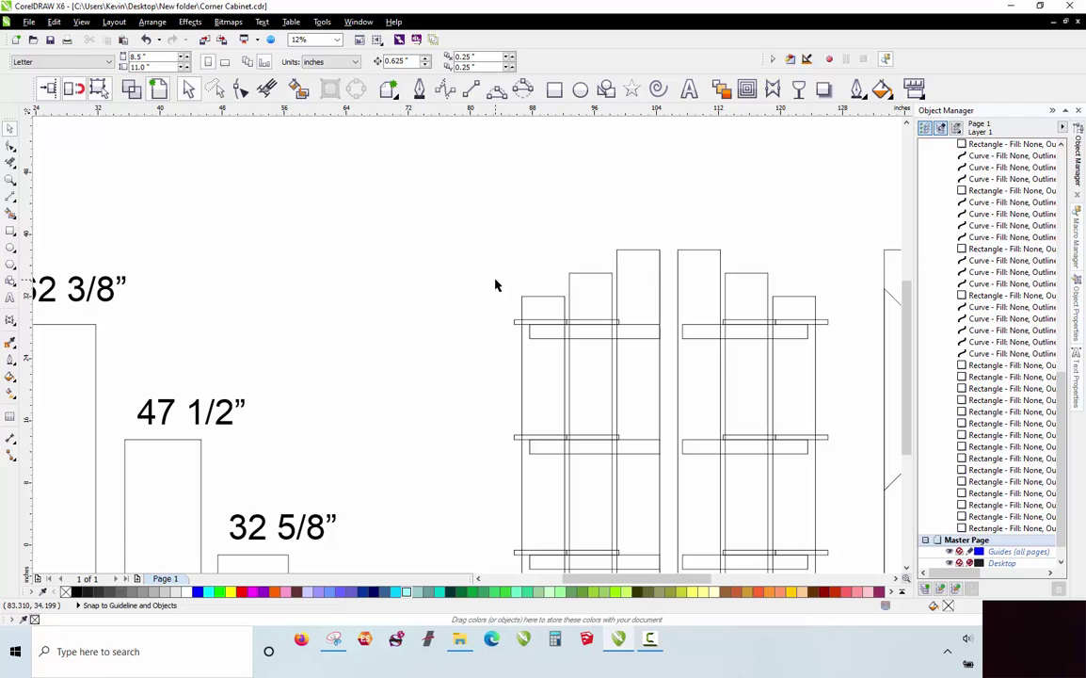
pyautogui.scroll(-2, 496, 285)
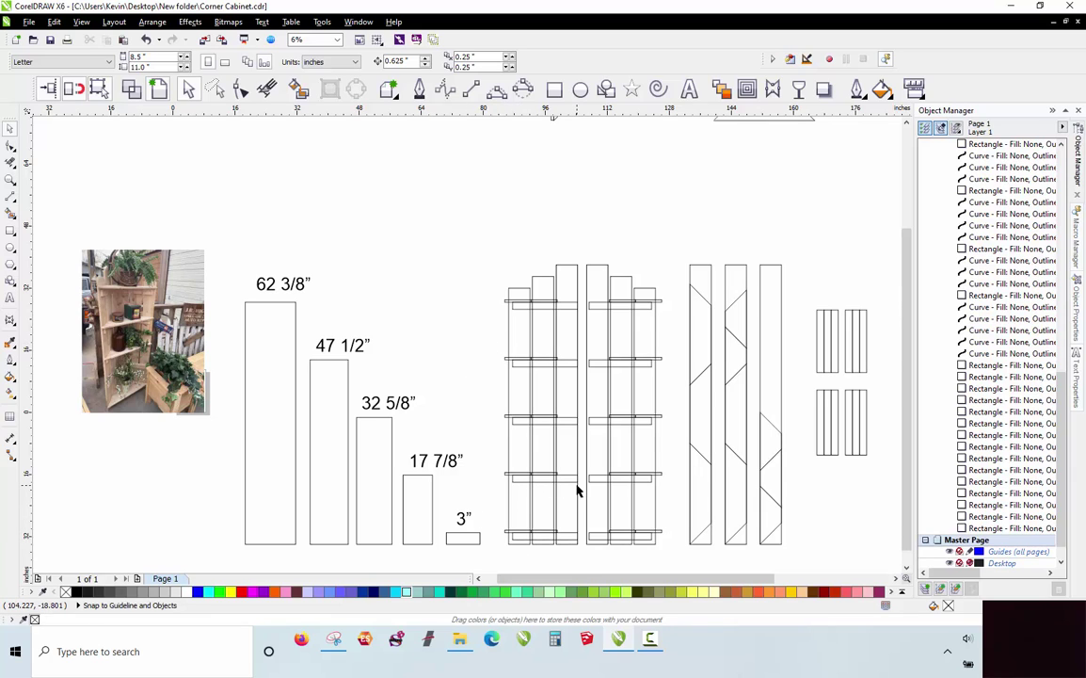
pyautogui.scroll(4, 555, 550)
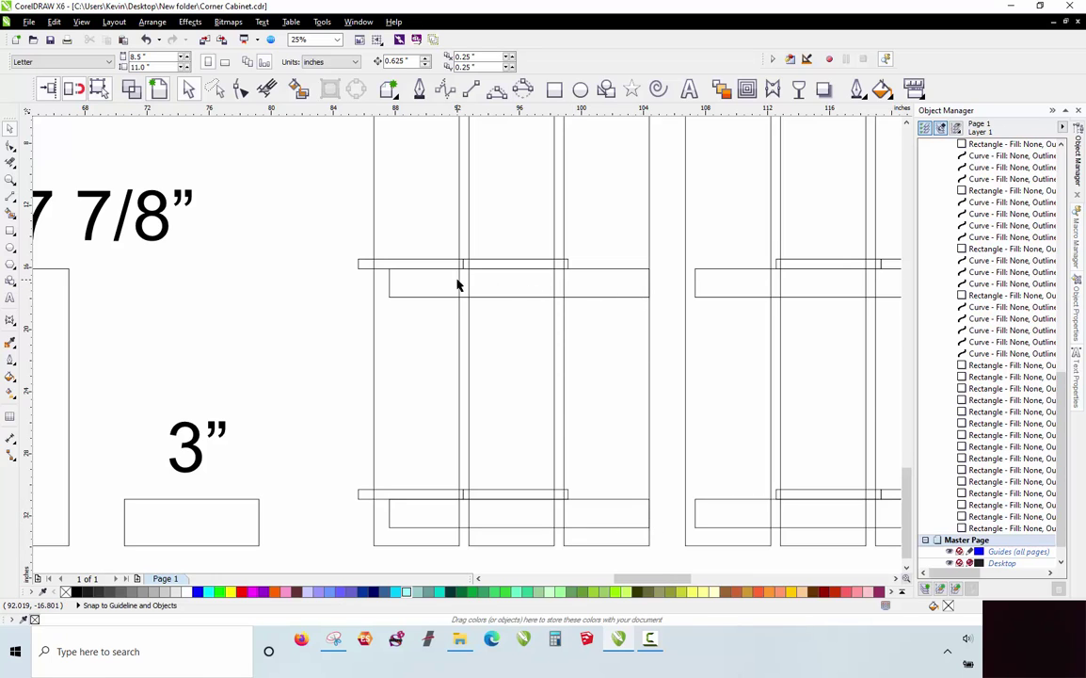
pyautogui.scroll(-2, 450, 405)
pyautogui.scroll(-2, 450, 417)
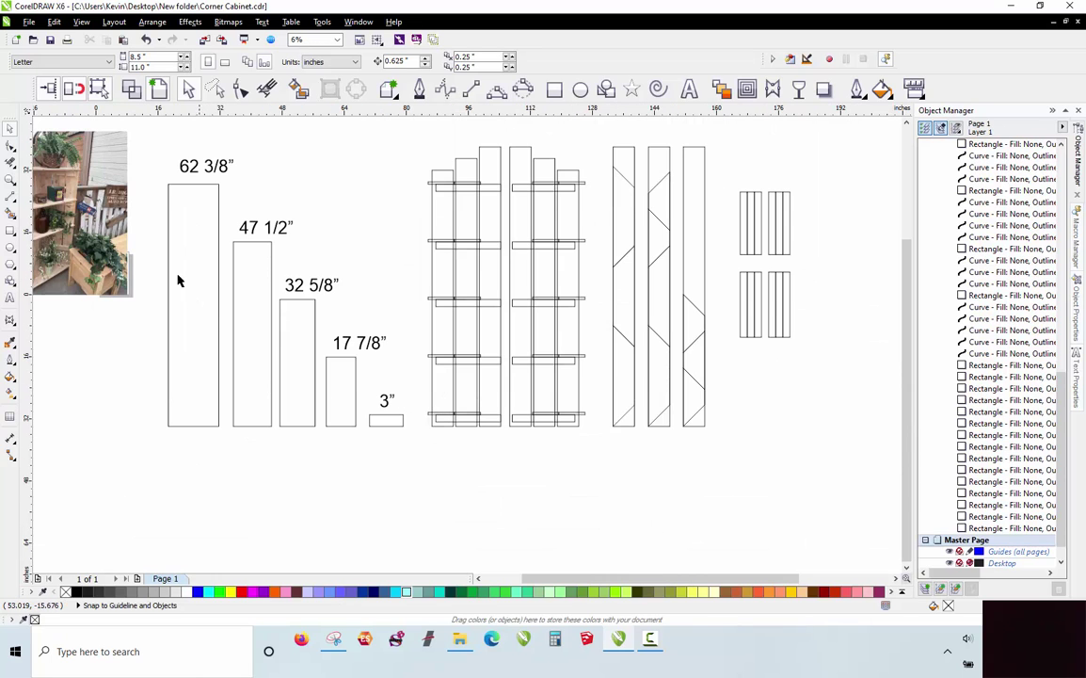
# Examine the screw placement in the top shelf's cleat where it joins the side boards in the reference photo.
pyautogui.scroll(4, 63, 185)
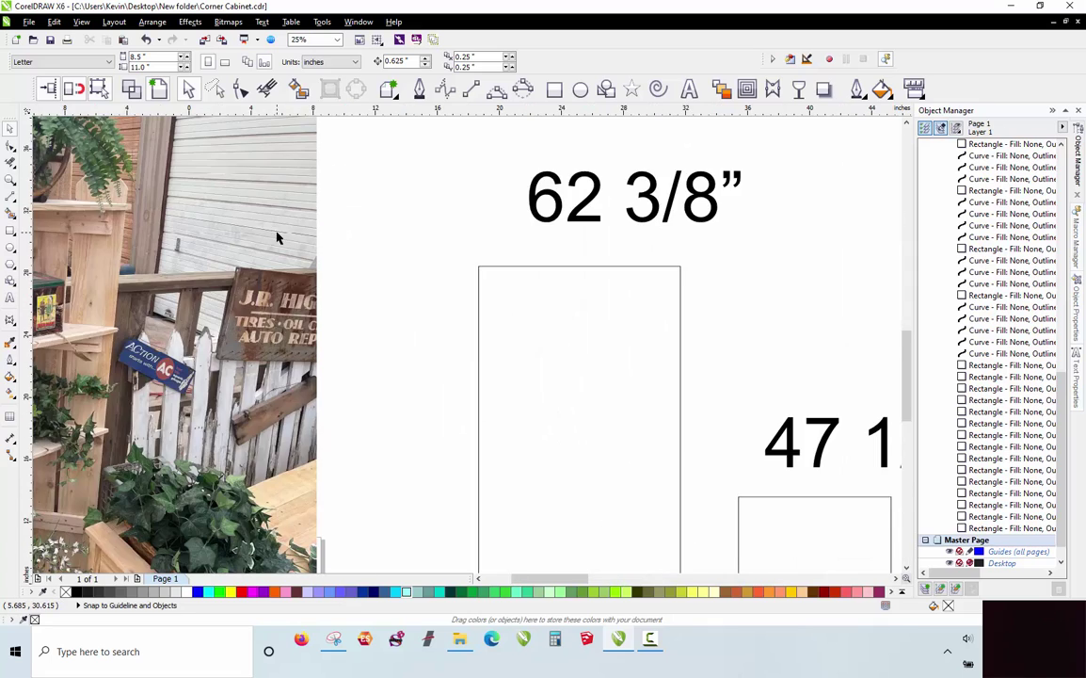
pyautogui.scroll(-1, 269, 233)
pyautogui.scroll(4, 101, 200)
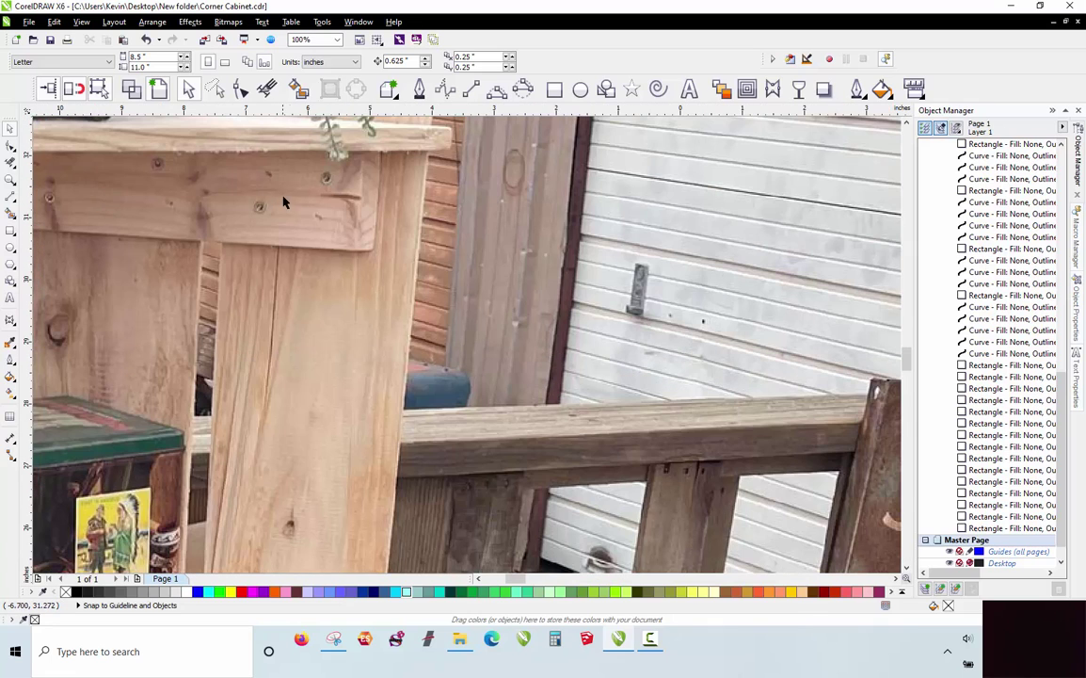
pyautogui.scroll(-2, 267, 223)
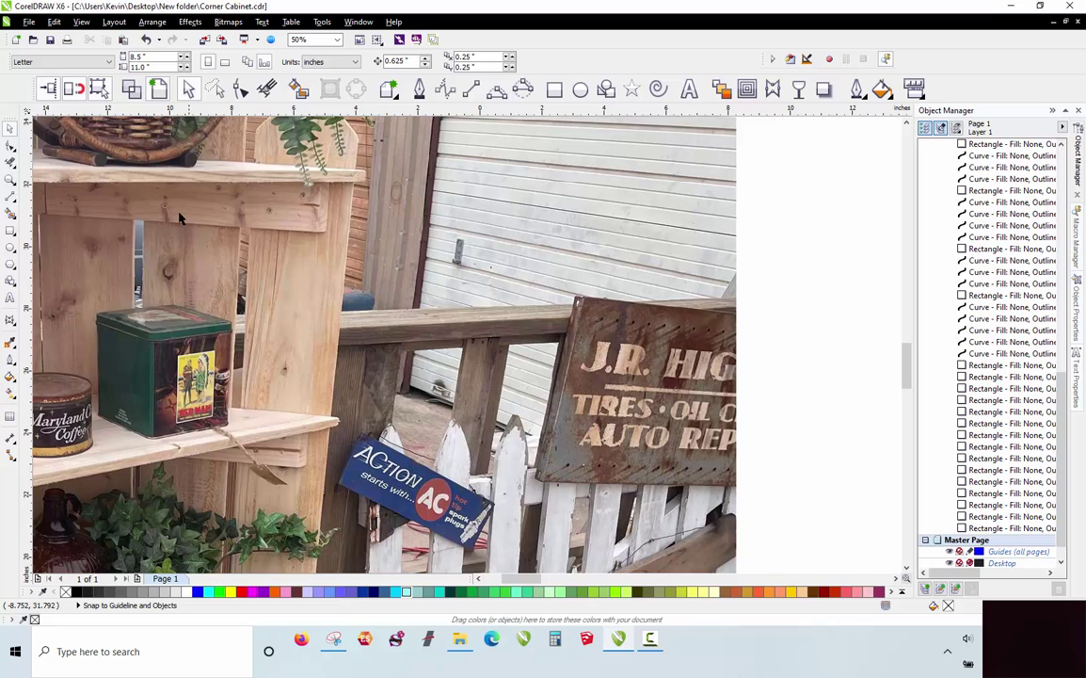
# Examine the shelf and cleat spacing on the lower part of both side-board assemblies beside the labelled height blocks.
pyautogui.scroll(-2, 250, 190)
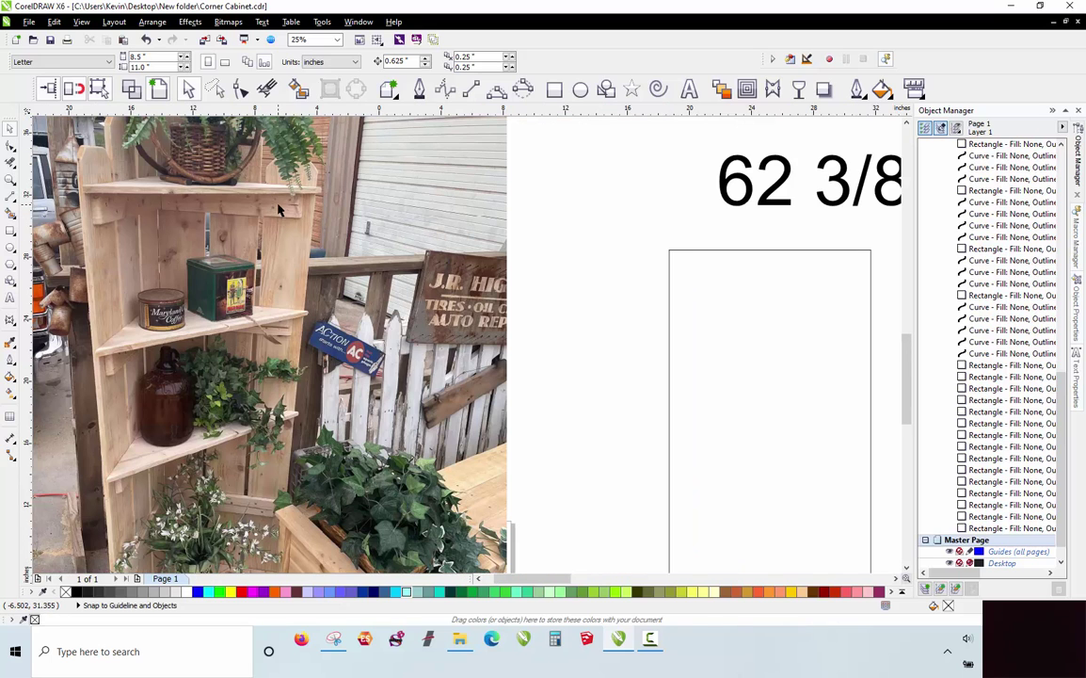
pyautogui.scroll(-4, 81, 198)
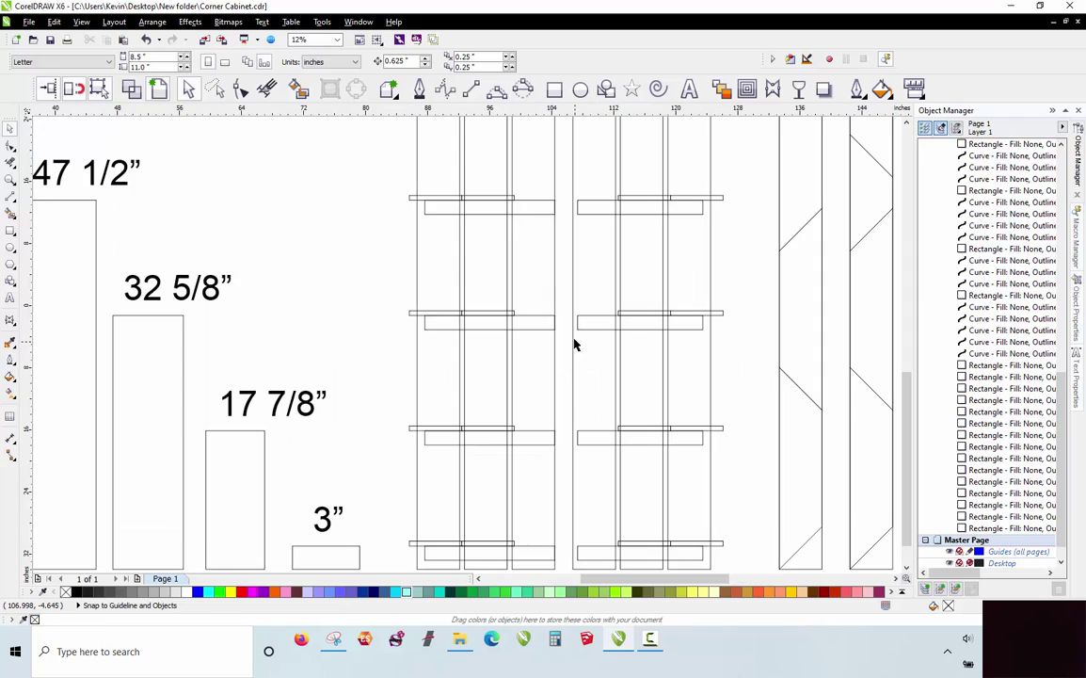
pyautogui.scroll(1, 574, 346)
pyautogui.scroll(-1, 412, 295)
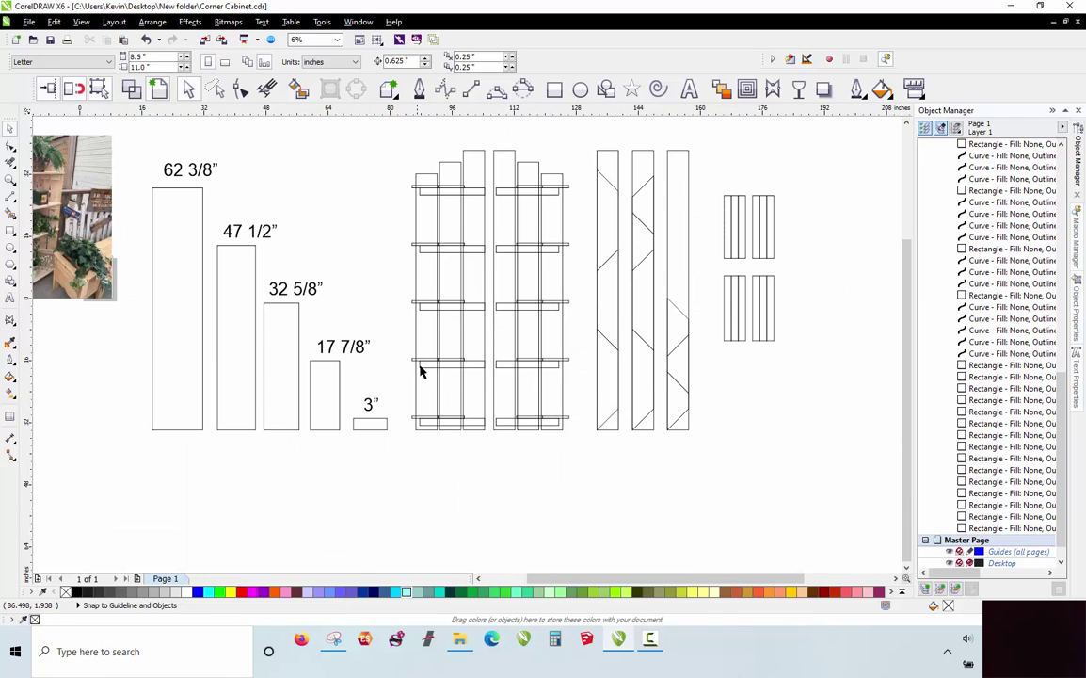
pyautogui.scroll(1, 436, 427)
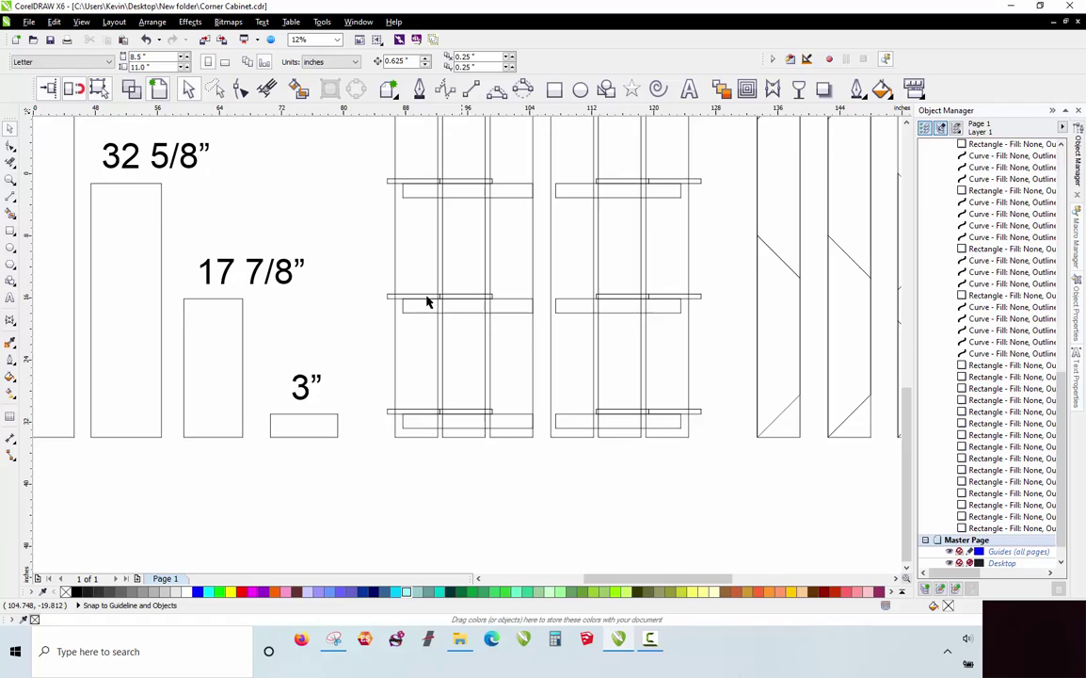
pyautogui.scroll(-1, 473, 340)
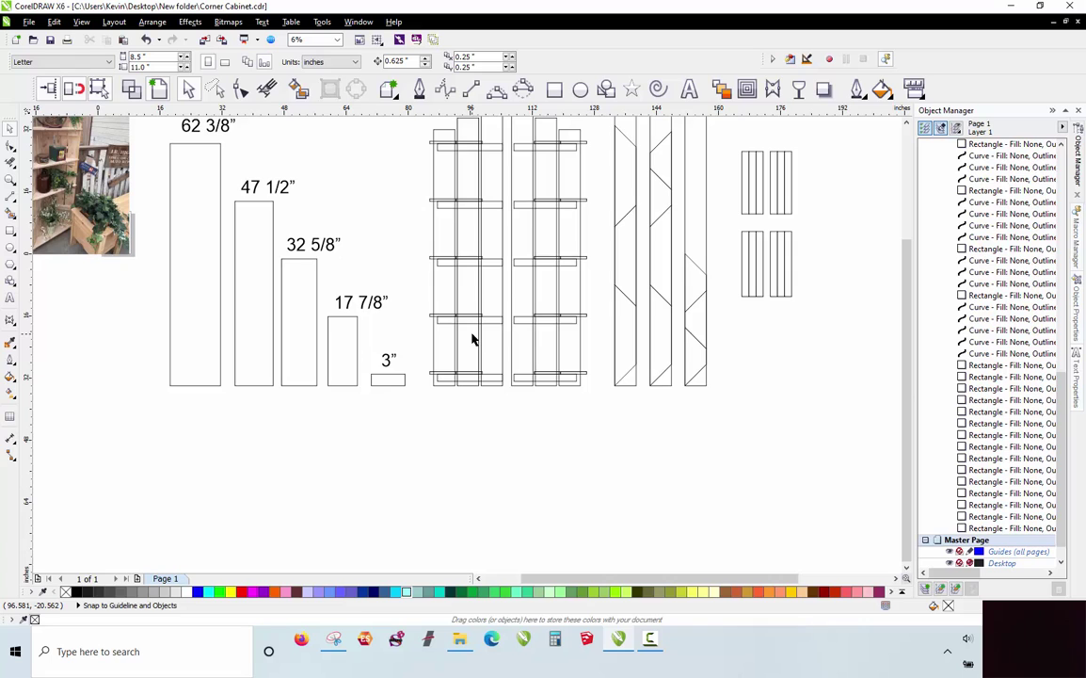
pyautogui.scroll(-1, 472, 274)
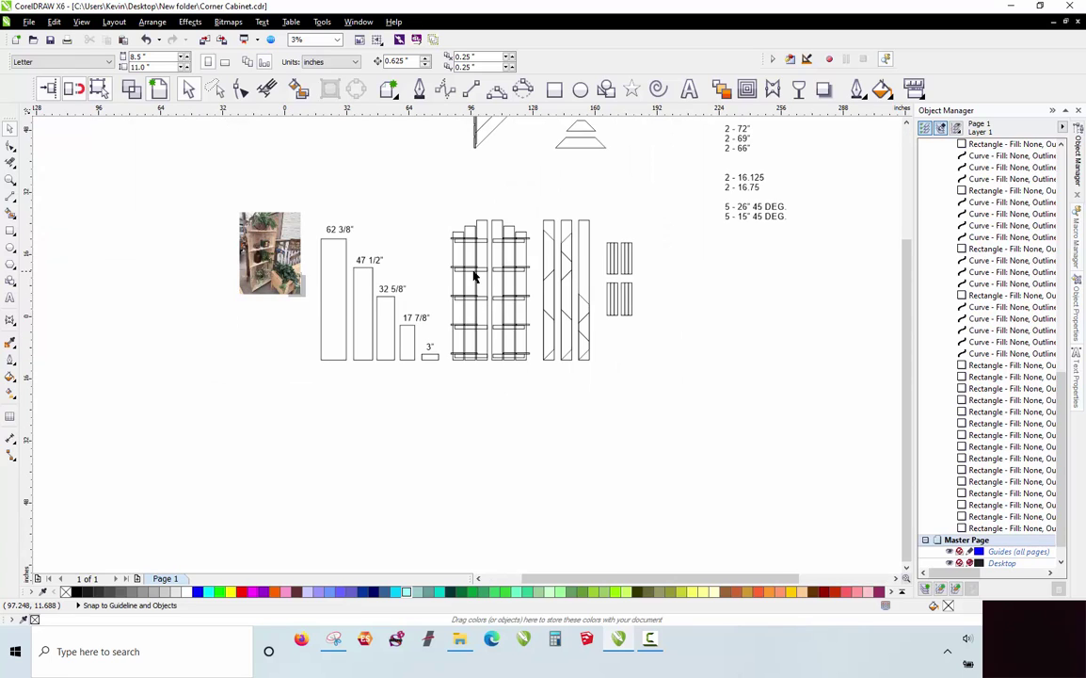
pyautogui.scroll(1, 458, 224)
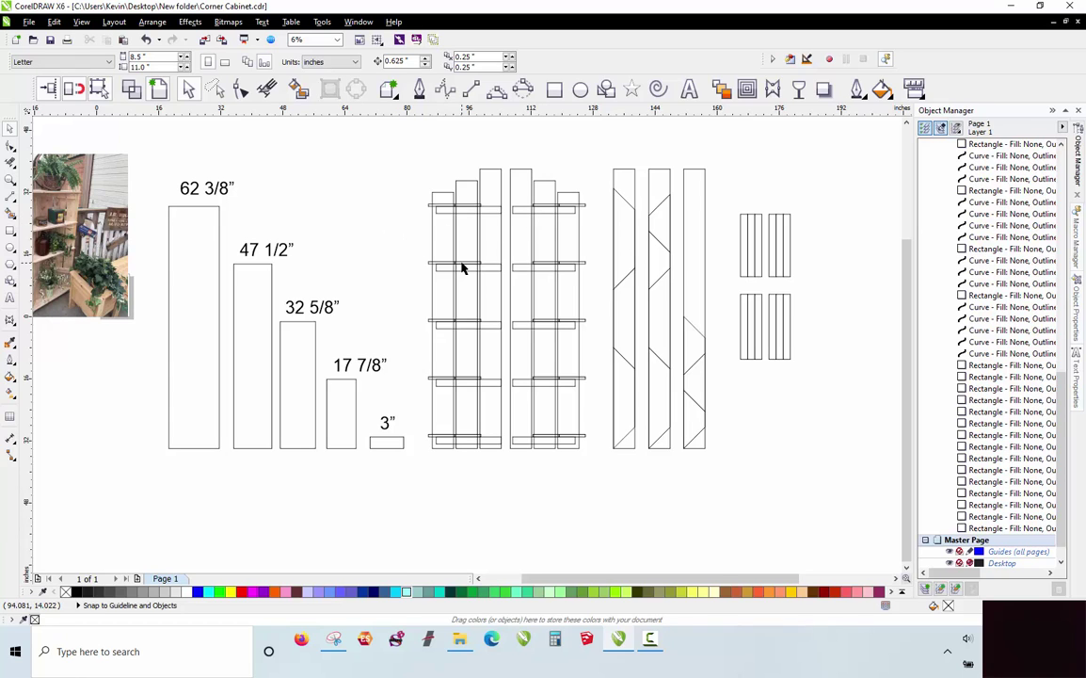
# Compare the whole cabinet in the reference photo with the upper shelves and cleats of the two side-board assemblies.
pyautogui.scroll(-2, 460, 267)
pyautogui.scroll(4, 266, 249)
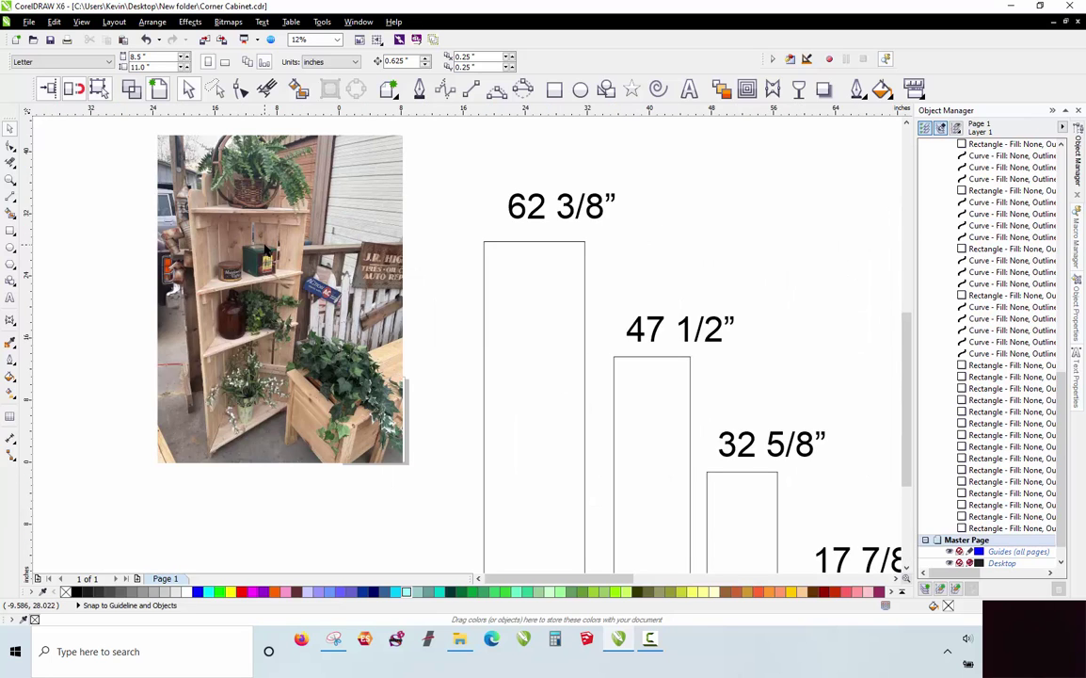
pyautogui.scroll(-2, 264, 249)
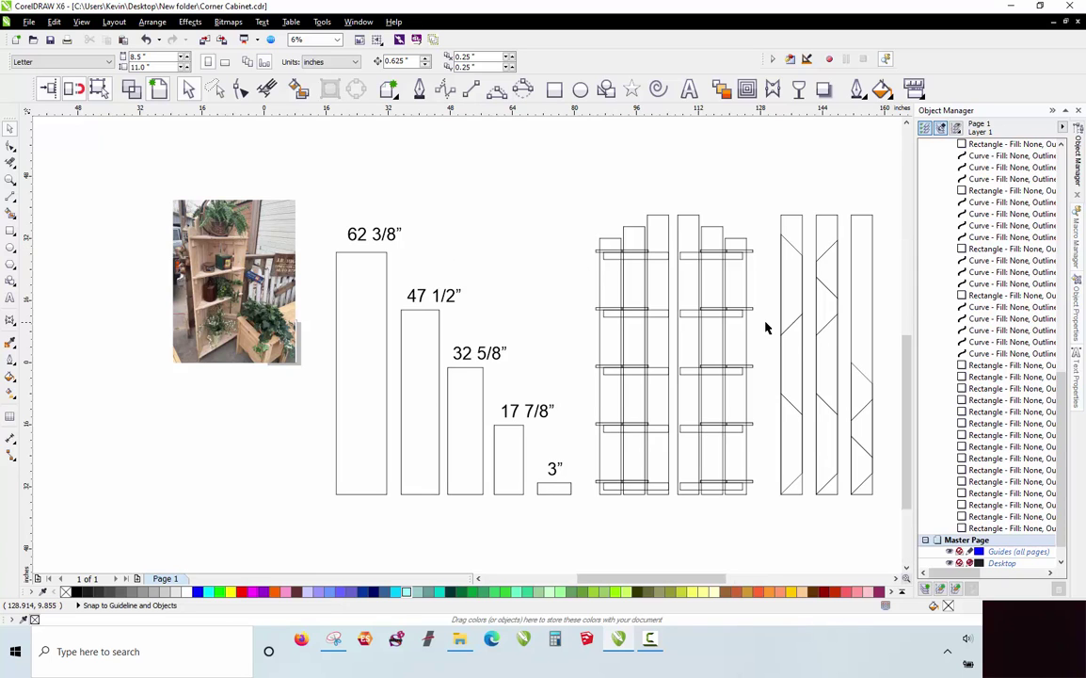
pyautogui.scroll(2, 505, 260)
pyautogui.scroll(-2, 582, 260)
pyautogui.scroll(2, 565, 259)
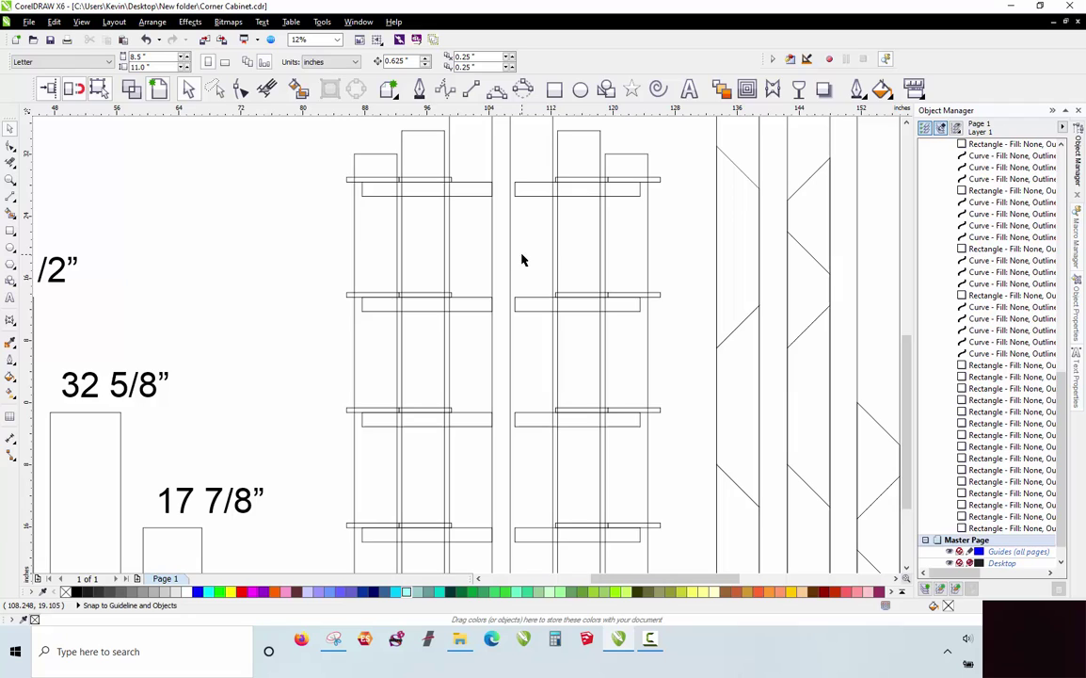
pyautogui.scroll(-2, 485, 279)
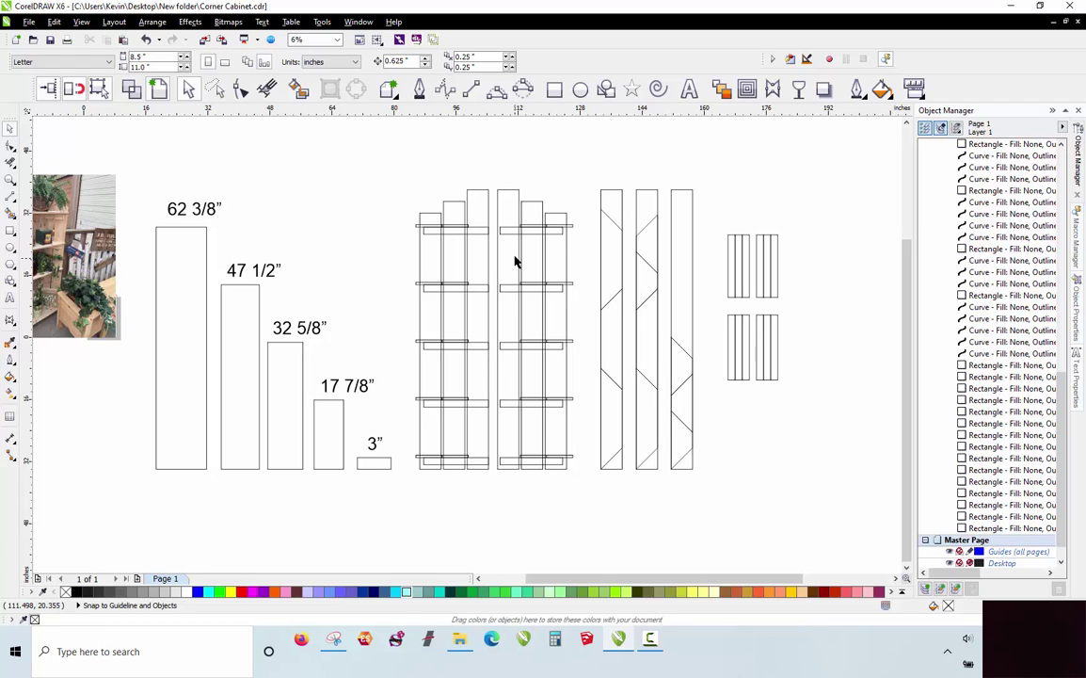
# In the corner plan view, shift the horizontal row of three boards and its cleat to the outer face of the vertical row.
pyautogui.scroll(-4, 499, 273)
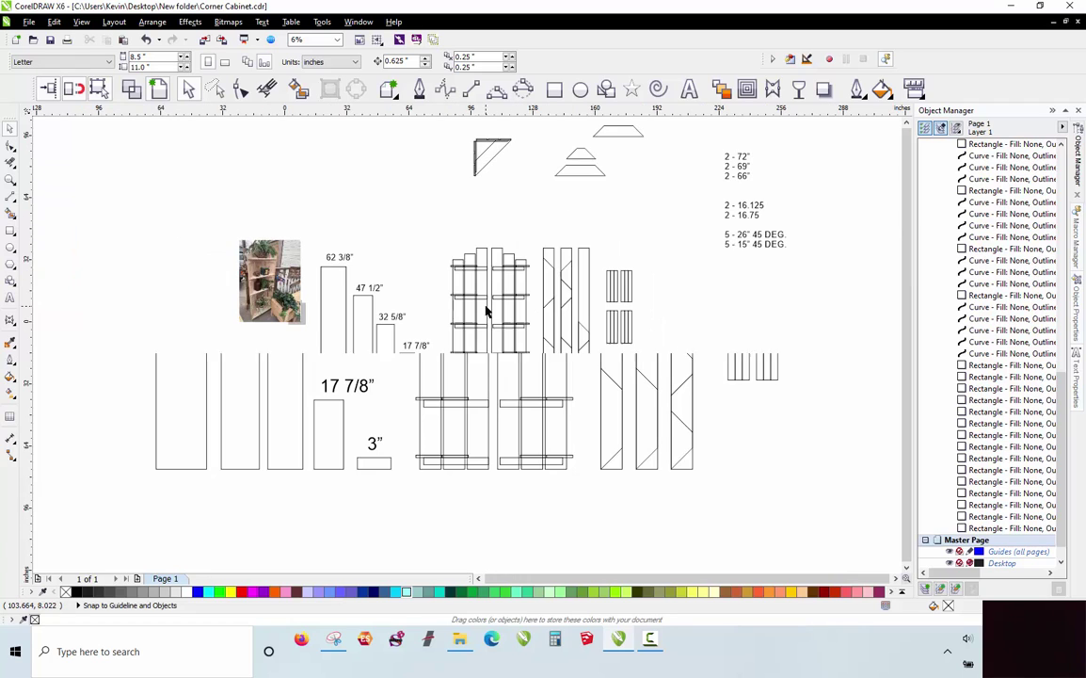
pyautogui.scroll(1, 461, 206)
pyautogui.scroll(6, 499, 268)
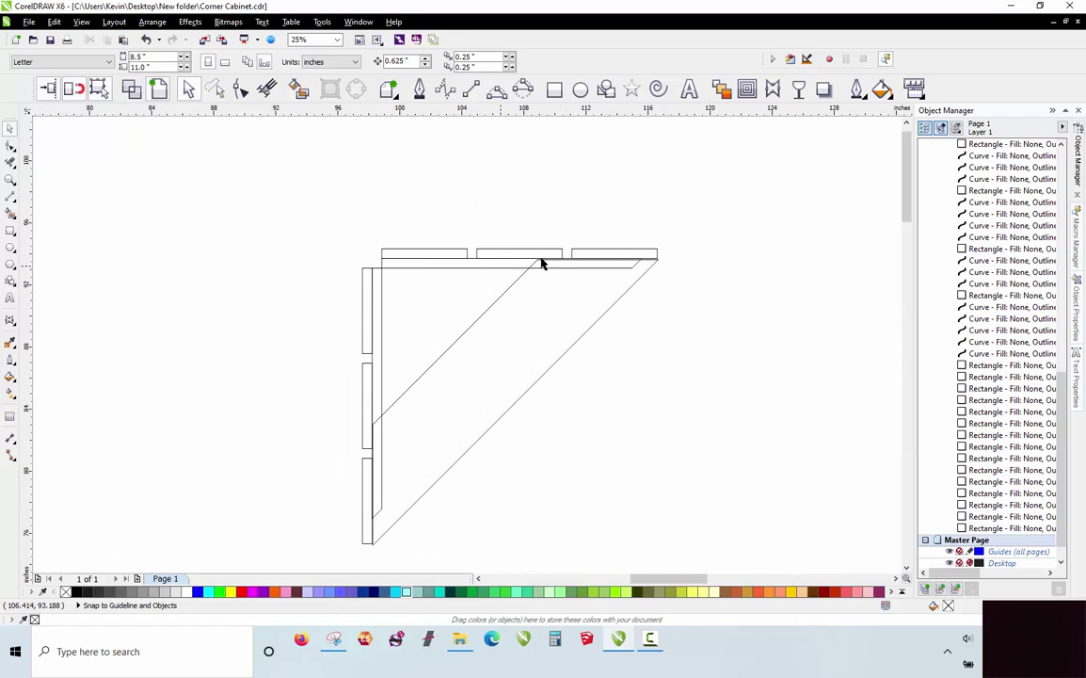
pyautogui.moveTo(691, 216); pyautogui.dragTo(380, 273)
pyautogui.scroll(2, 381, 273)
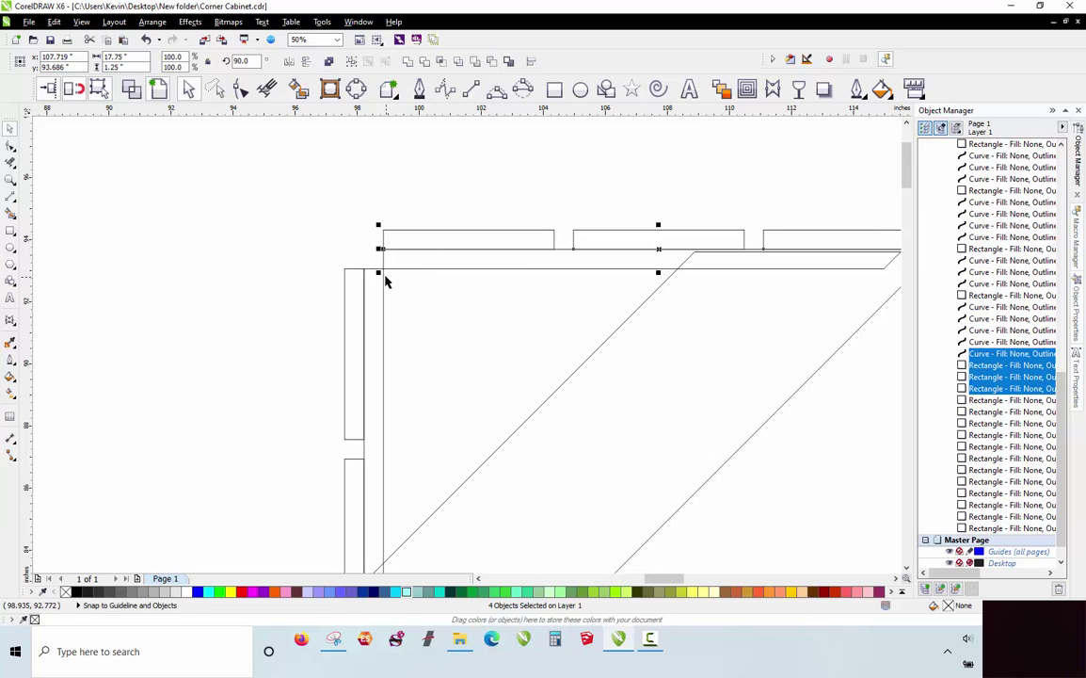
pyautogui.moveTo(380, 274); pyautogui.dragTo(344, 267)
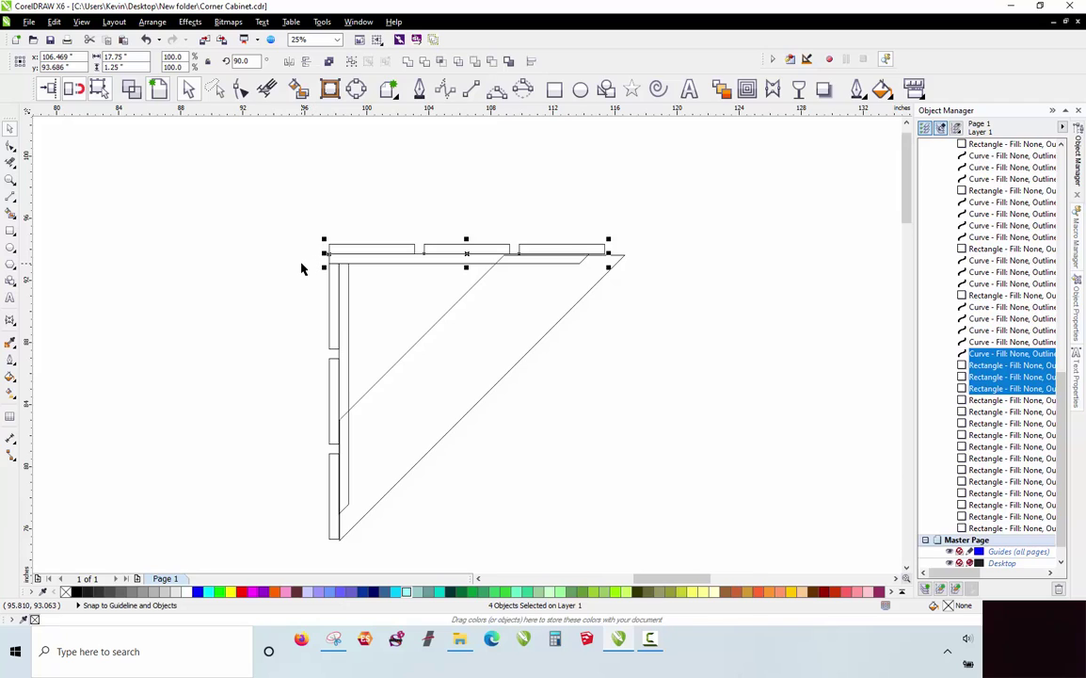
pyautogui.click(301, 268)
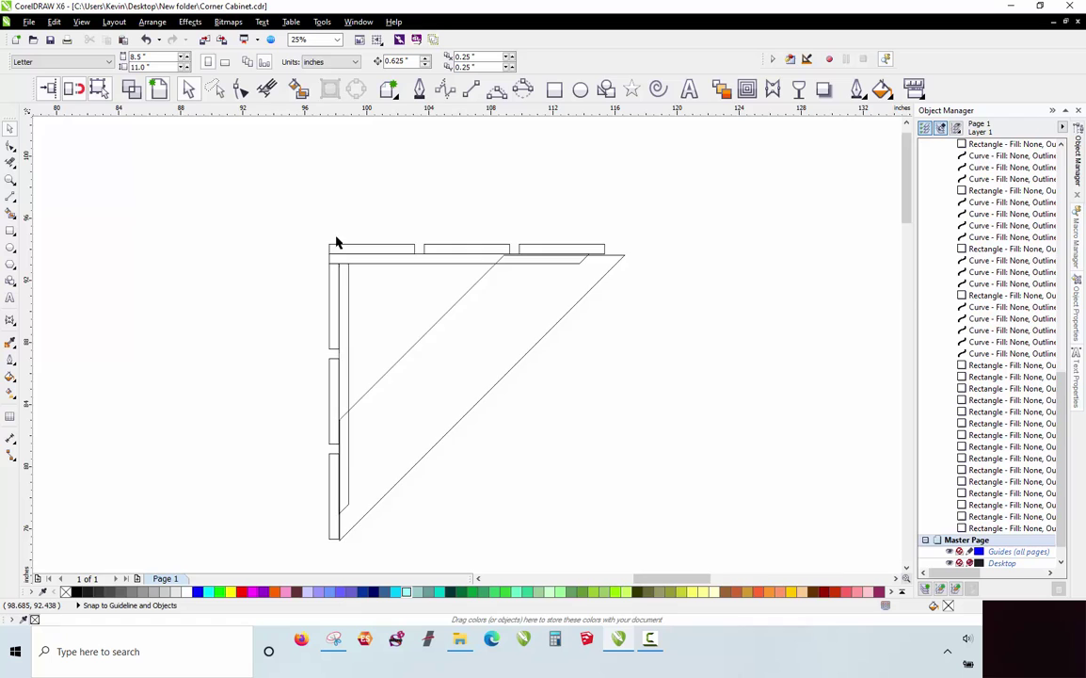
# Examine the cleat ends along the adjoining inner edges of the two side-board assemblies.
pyautogui.scroll(-4, 336, 243)
pyautogui.scroll(2, 342, 405)
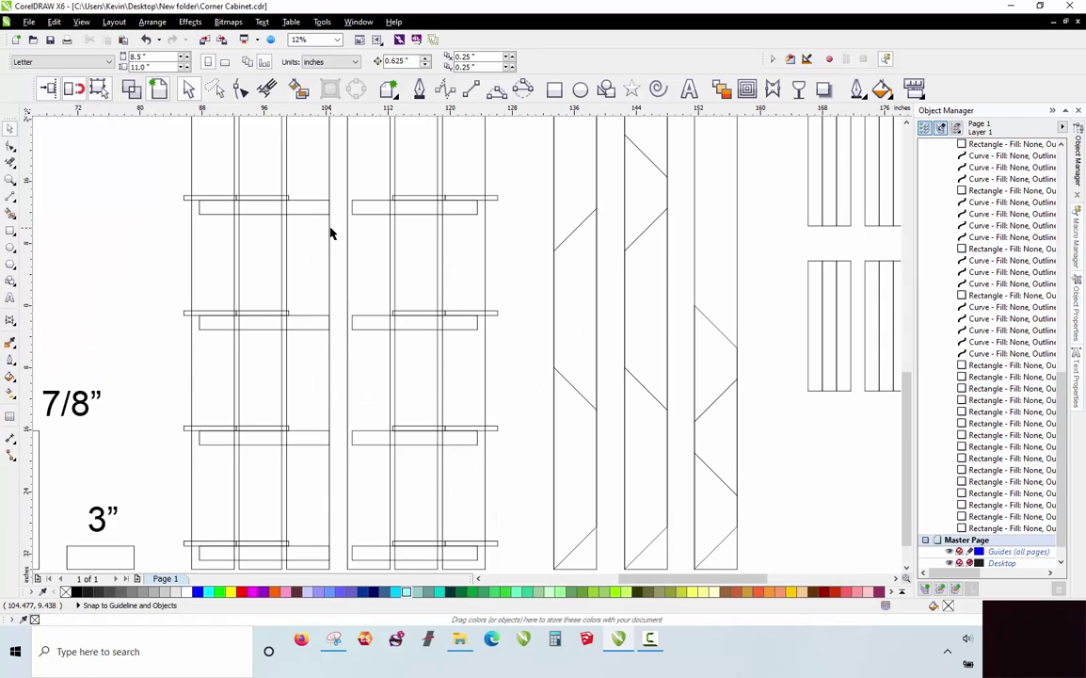
pyautogui.scroll(1, 354, 198)
pyautogui.scroll(-1, 357, 245)
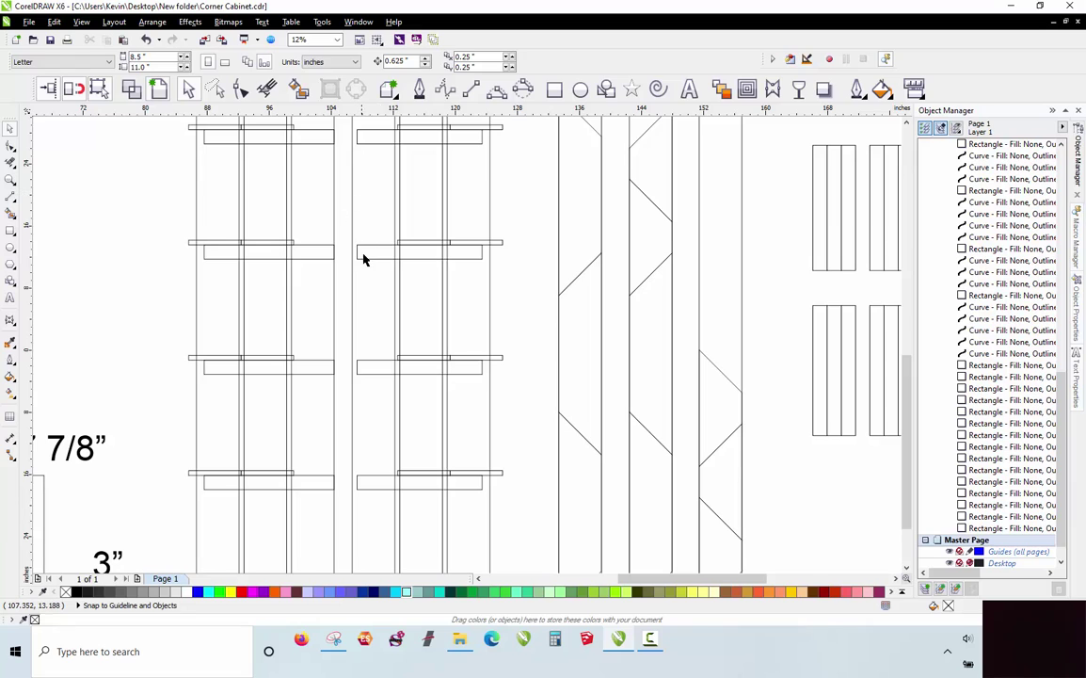
pyautogui.scroll(1, 340, 245)
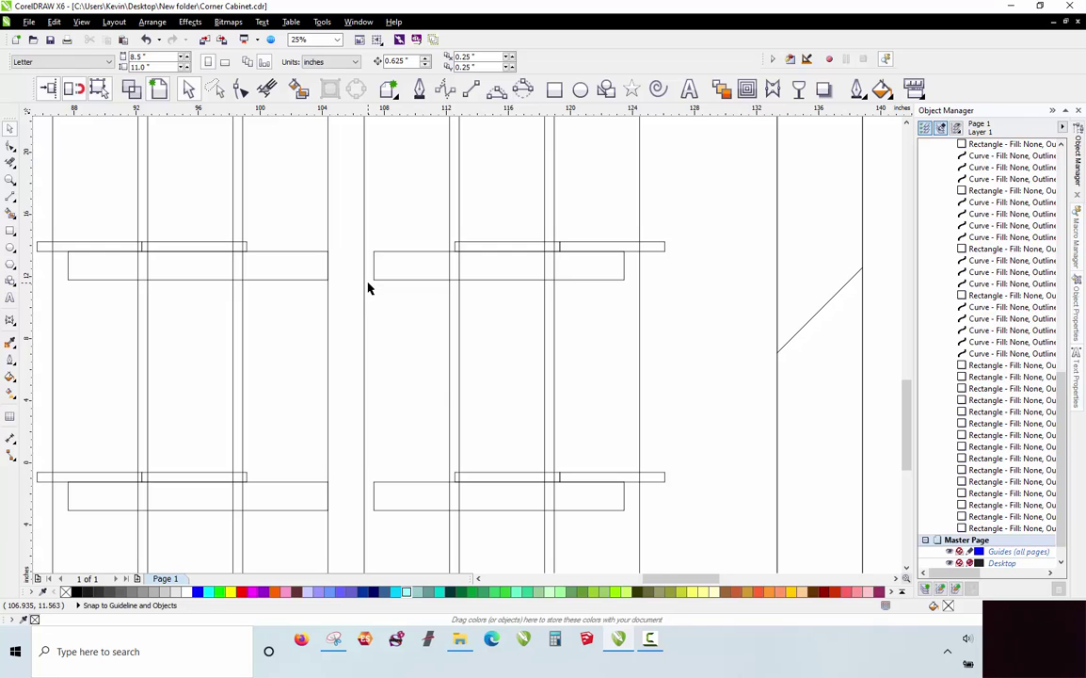
pyautogui.scroll(-1, 565, 414)
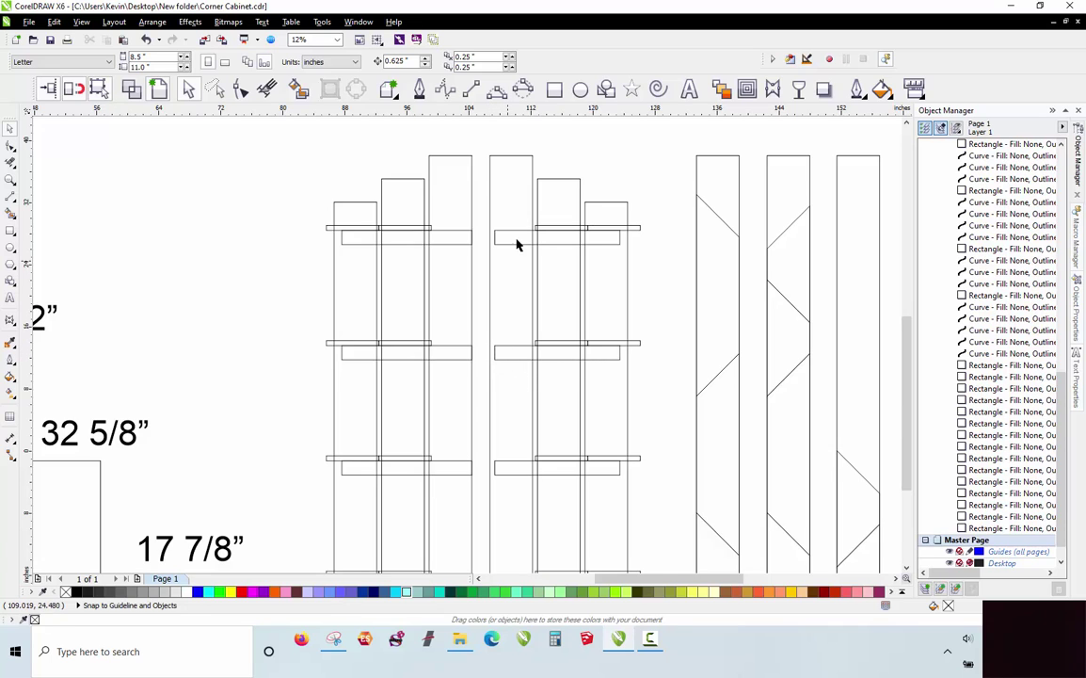
pyautogui.scroll(-2, 475, 313)
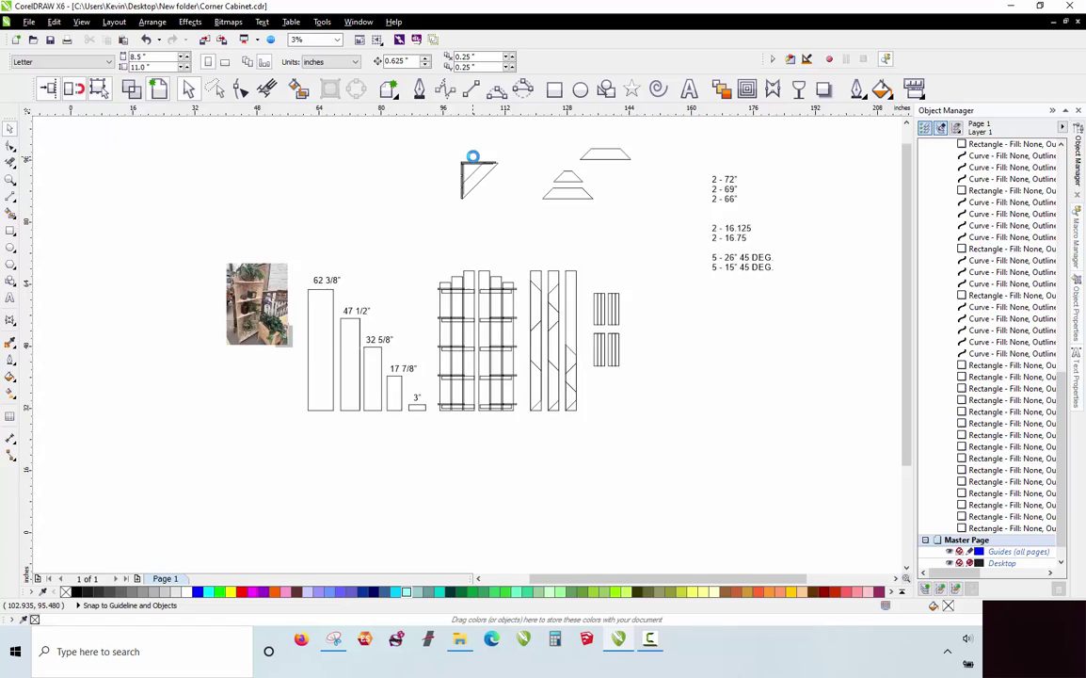
# Undo the move of the horizontal board row and its cleat in the corner plan view.
pyautogui.scroll(2, 472, 177)
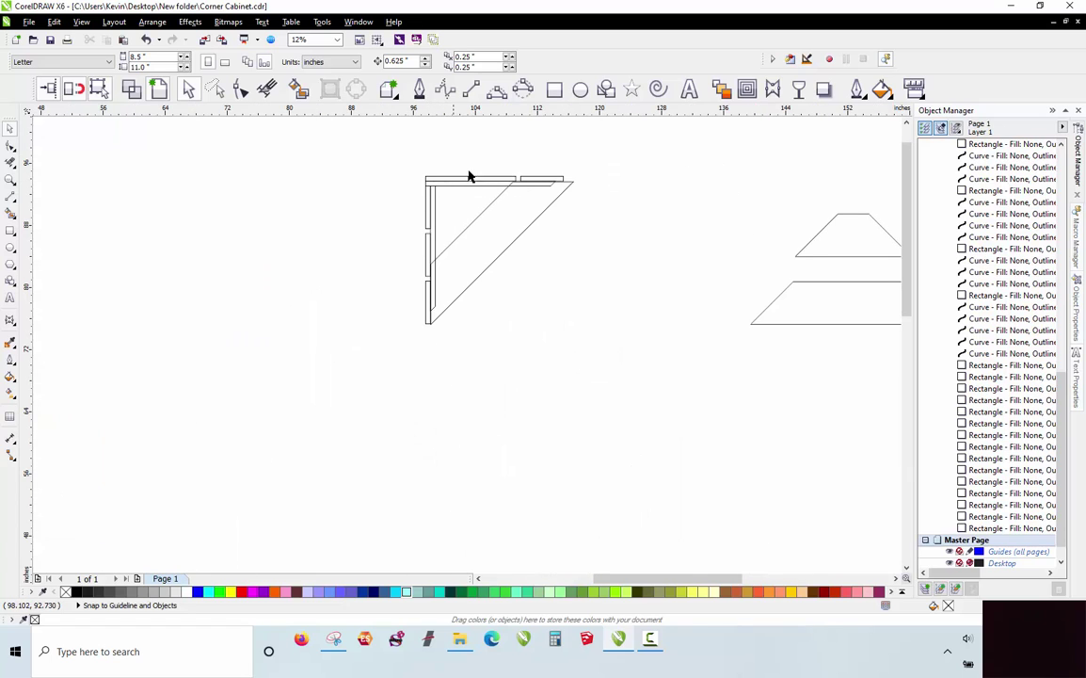
pyautogui.click(454, 208)
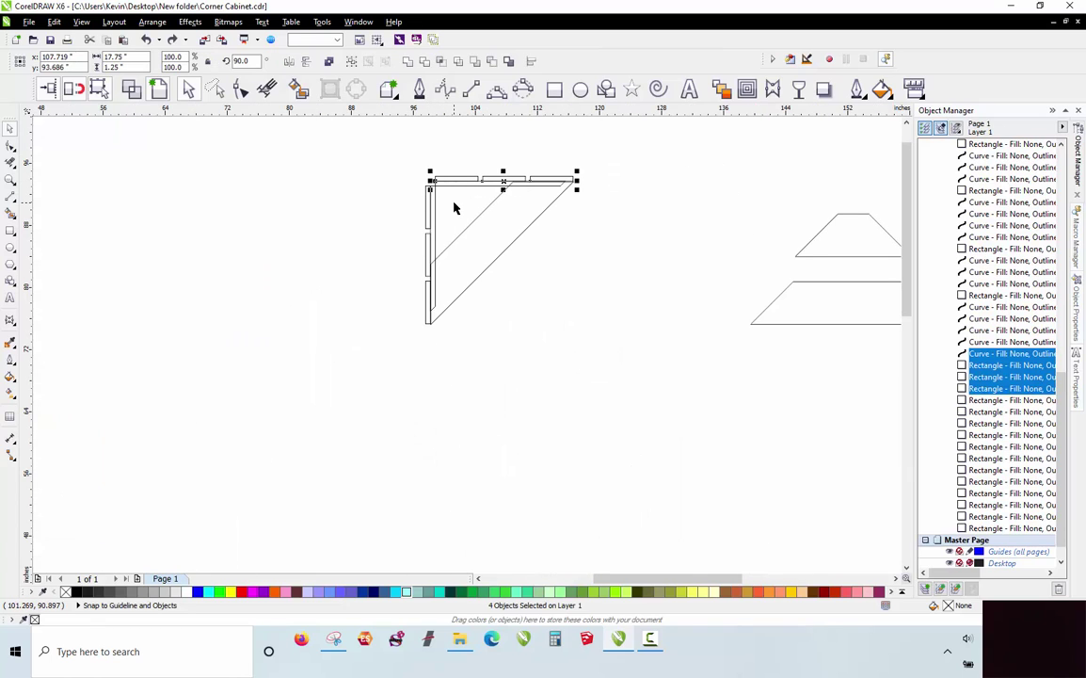
pyautogui.press('Right')
pyautogui.press('Right')
pyautogui.press('Escape')
pyautogui.scroll(1, 450, 181)
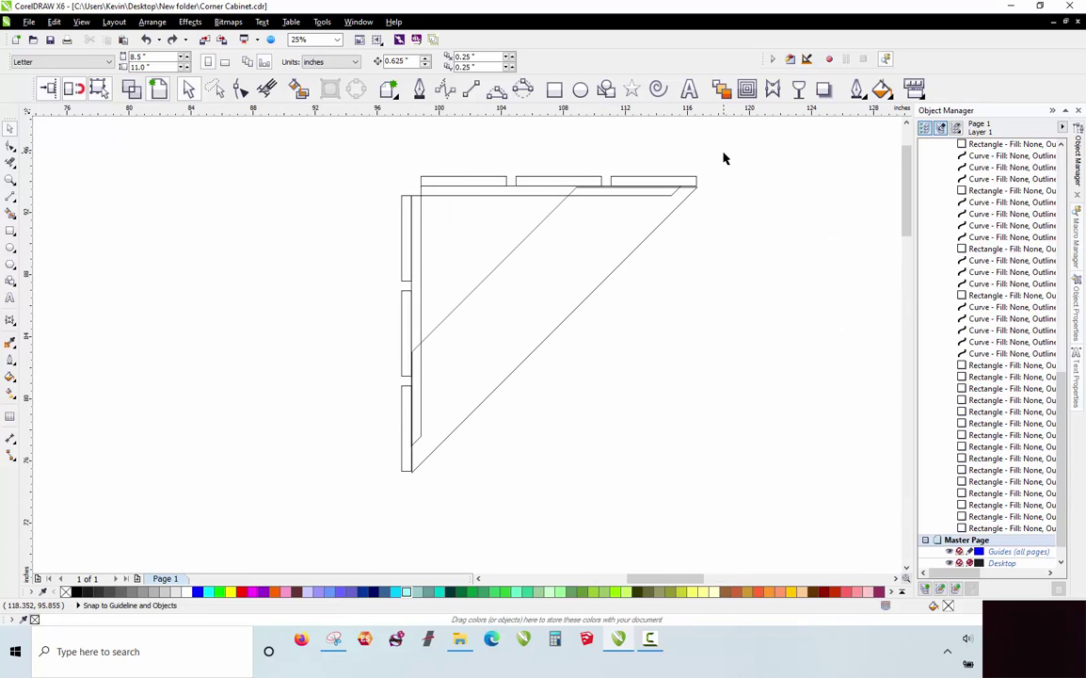
# Move the horizontal row of three boards and its cleat so their corner end snaps flush with the vertical row's outer face.
pyautogui.moveTo(729, 172); pyautogui.dragTo(369, 239)
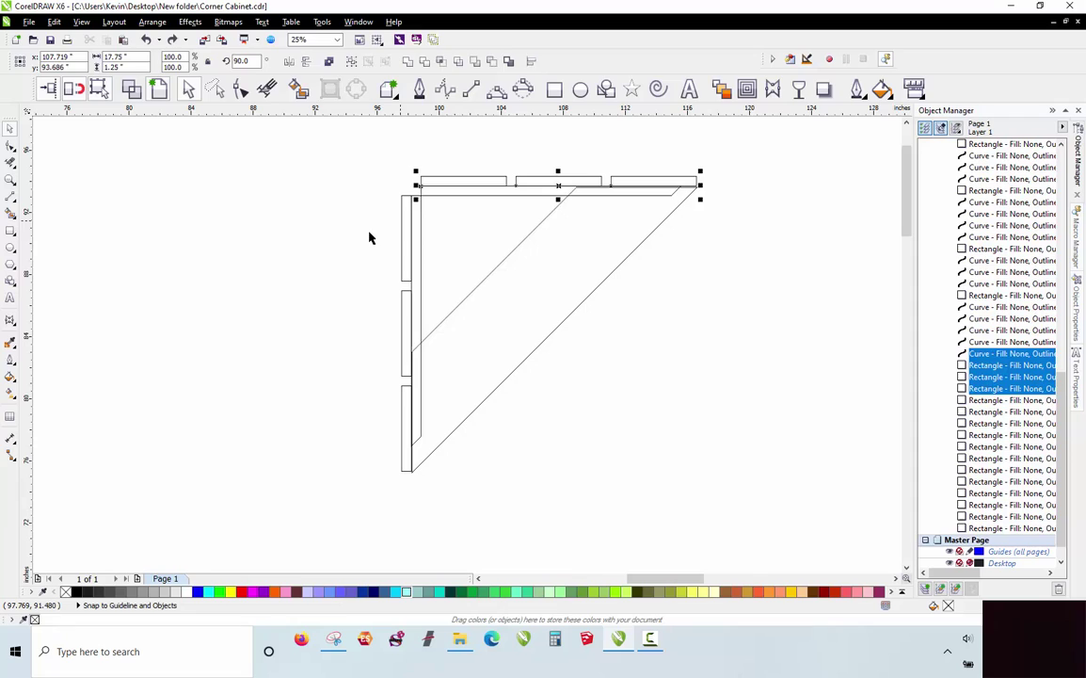
pyautogui.press('Escape')
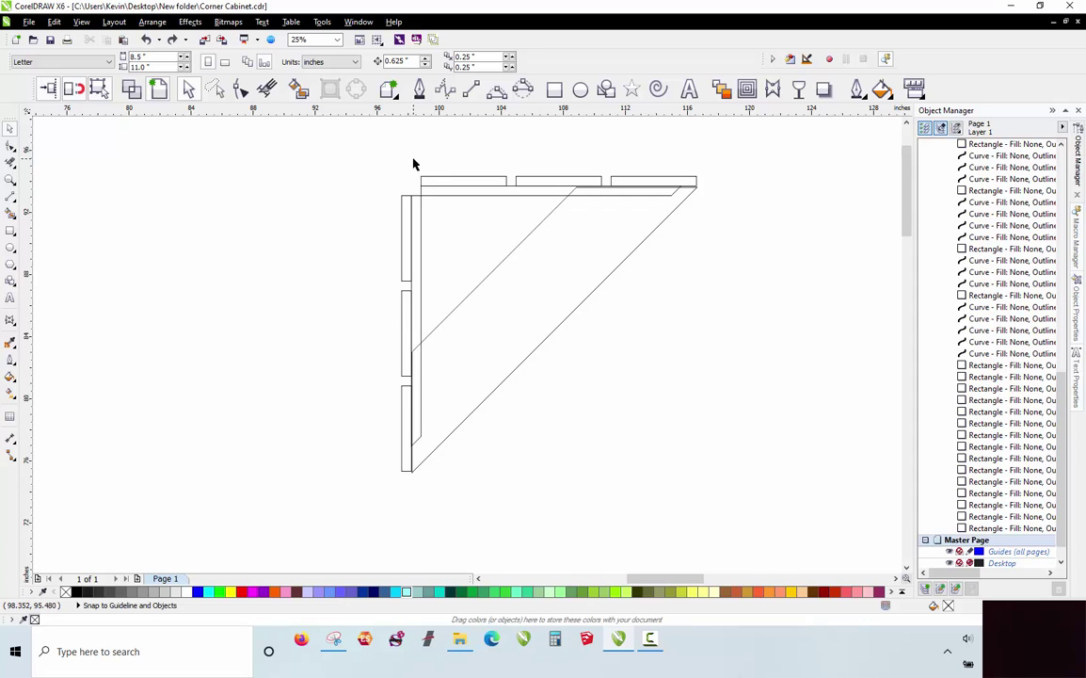
pyautogui.moveTo(412, 165); pyautogui.dragTo(750, 226)
pyautogui.scroll(2, 413, 167)
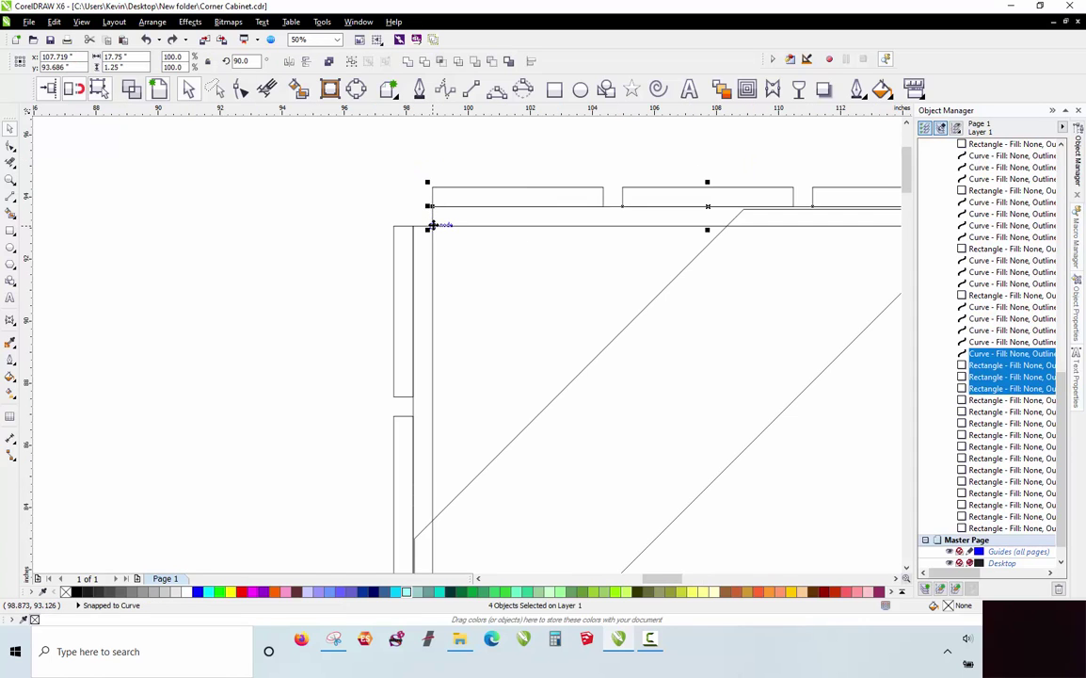
pyautogui.moveTo(432, 226); pyautogui.dragTo(394, 227)
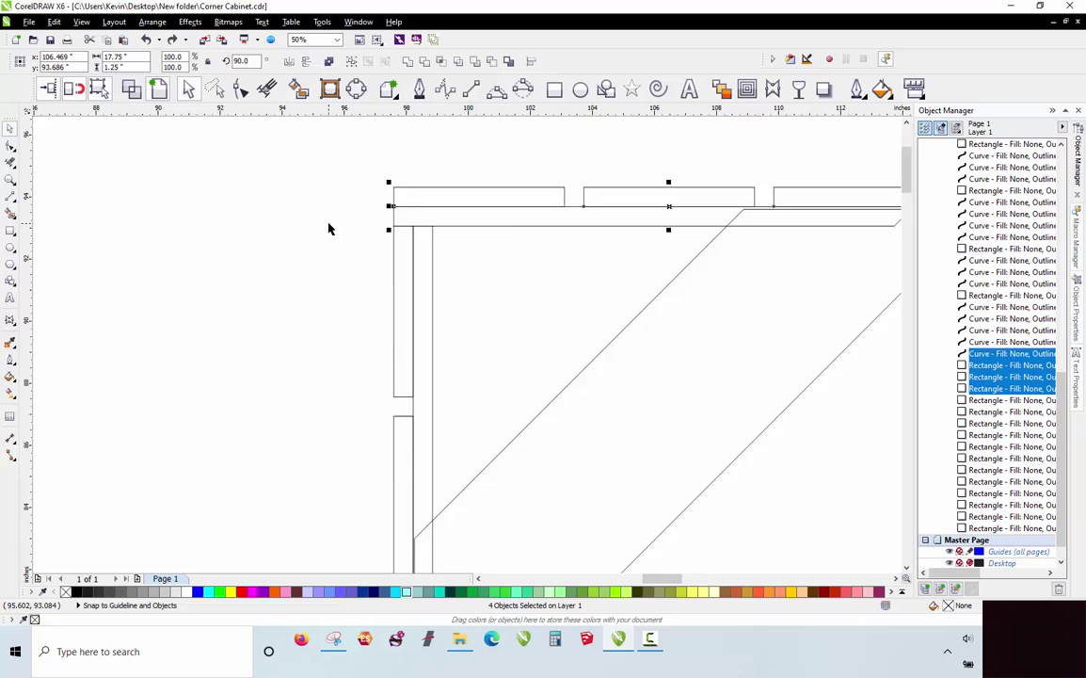
pyautogui.scroll(-2, 329, 228)
pyautogui.click(329, 228)
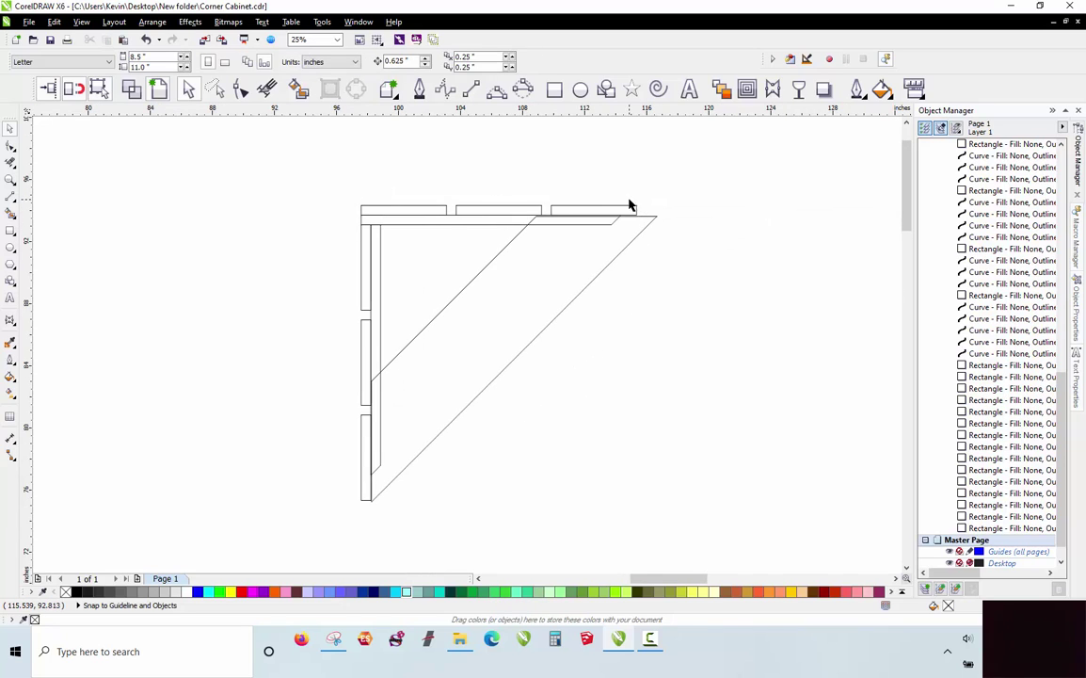
# Examine how the top shelf's cleats meet in the corner and how the shelf ends sit over the side boards in the photo.
pyautogui.scroll(-3, 710, 289)
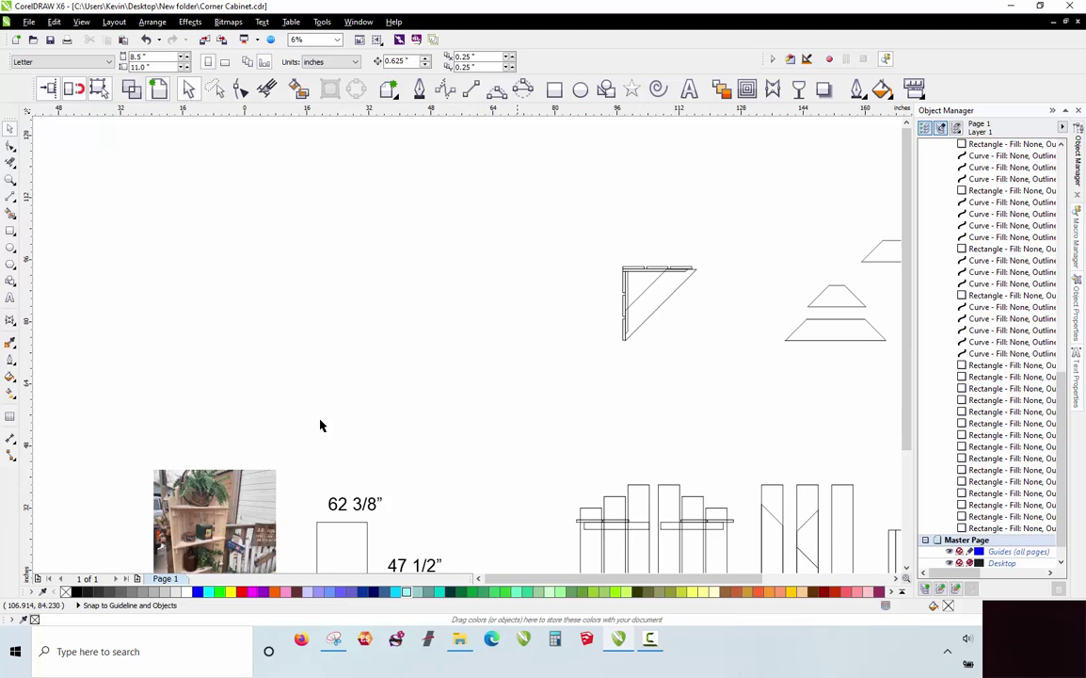
pyautogui.scroll(2, 201, 525)
pyautogui.scroll(1, 66, 509)
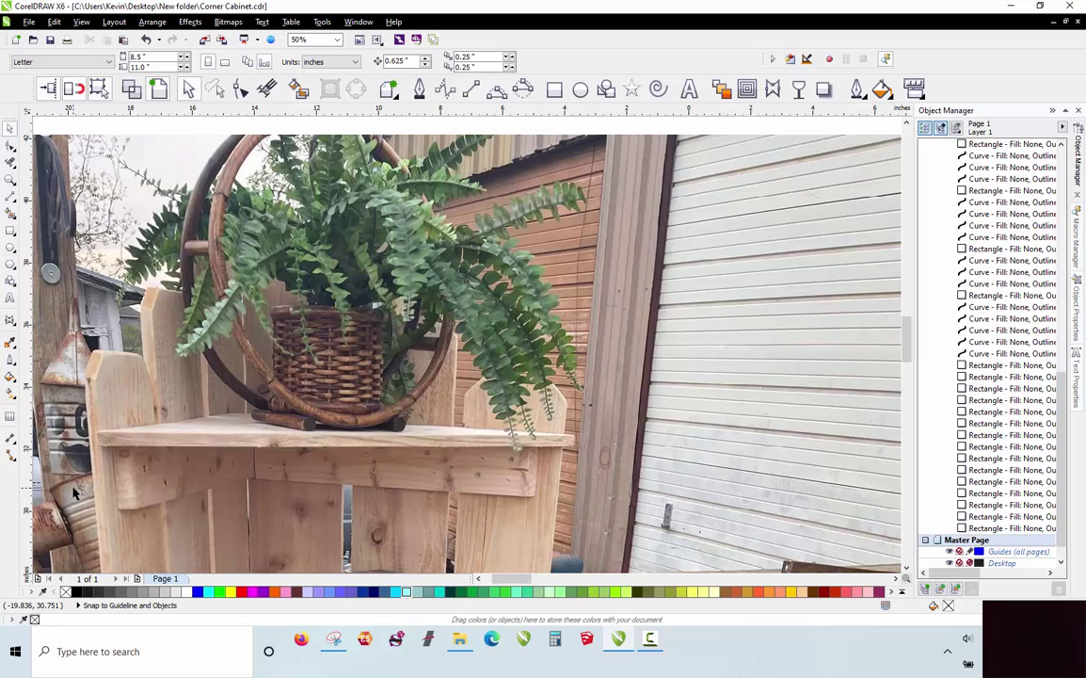
pyautogui.scroll(-1, 188, 340)
pyautogui.scroll(2, 158, 420)
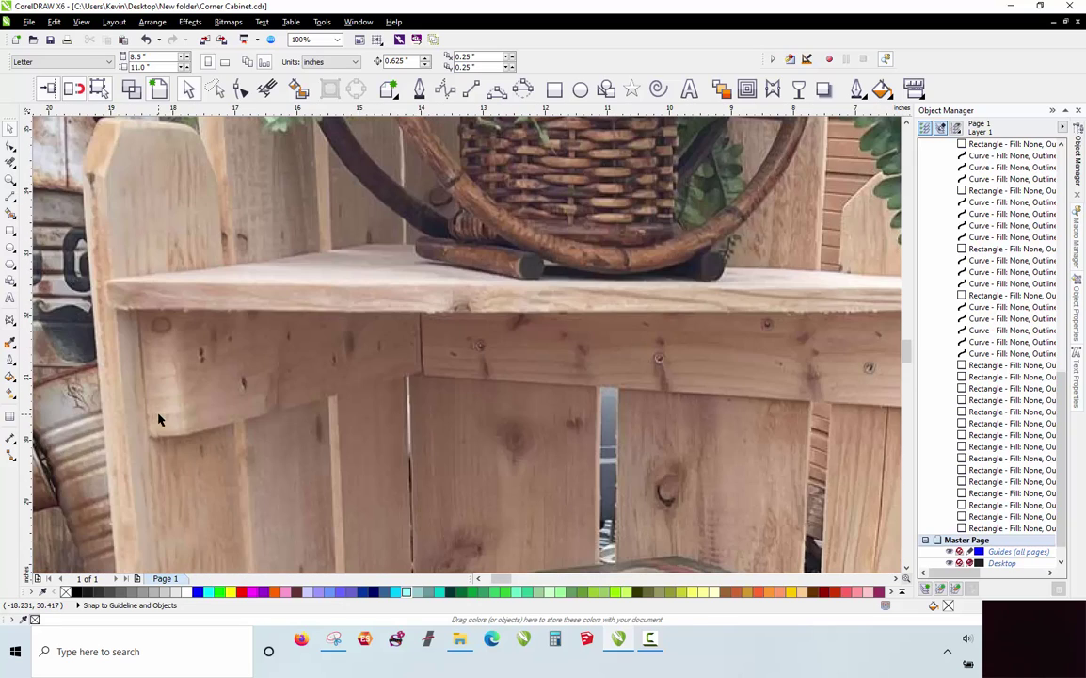
pyautogui.scroll(-1, 404, 355)
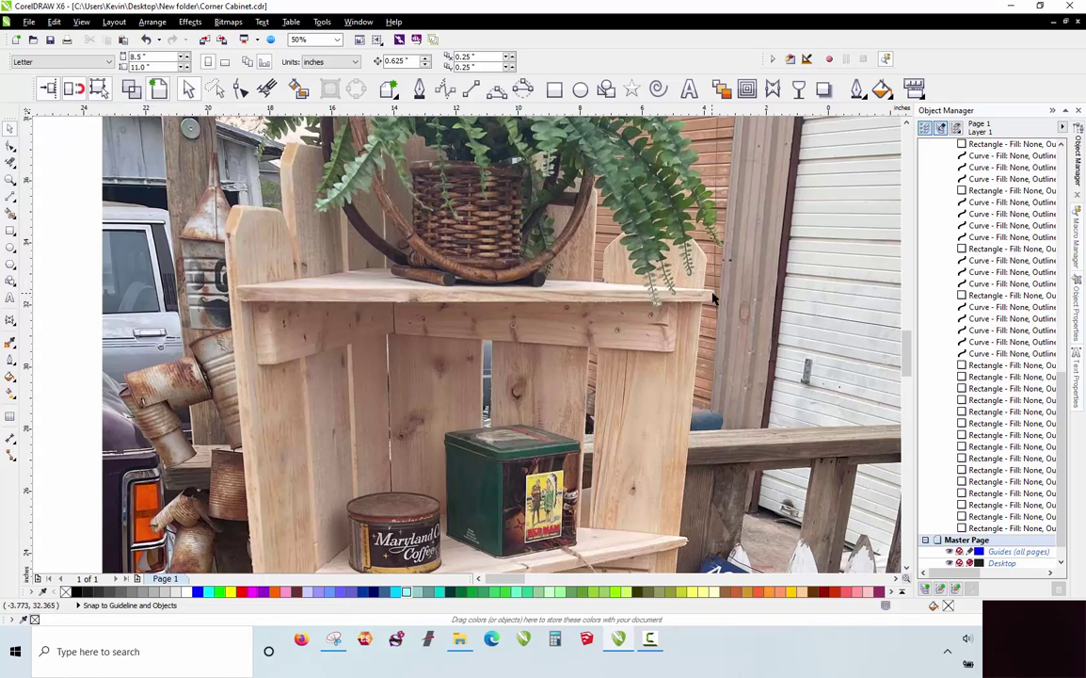
pyautogui.scroll(-2, 694, 308)
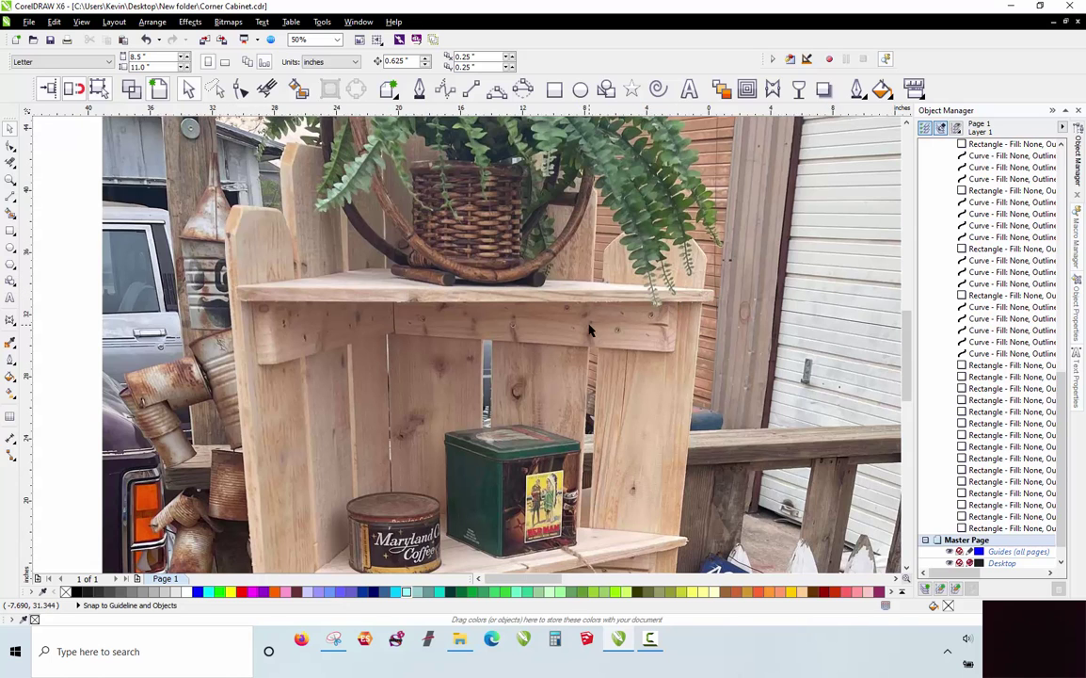
pyautogui.scroll(2, 607, 481)
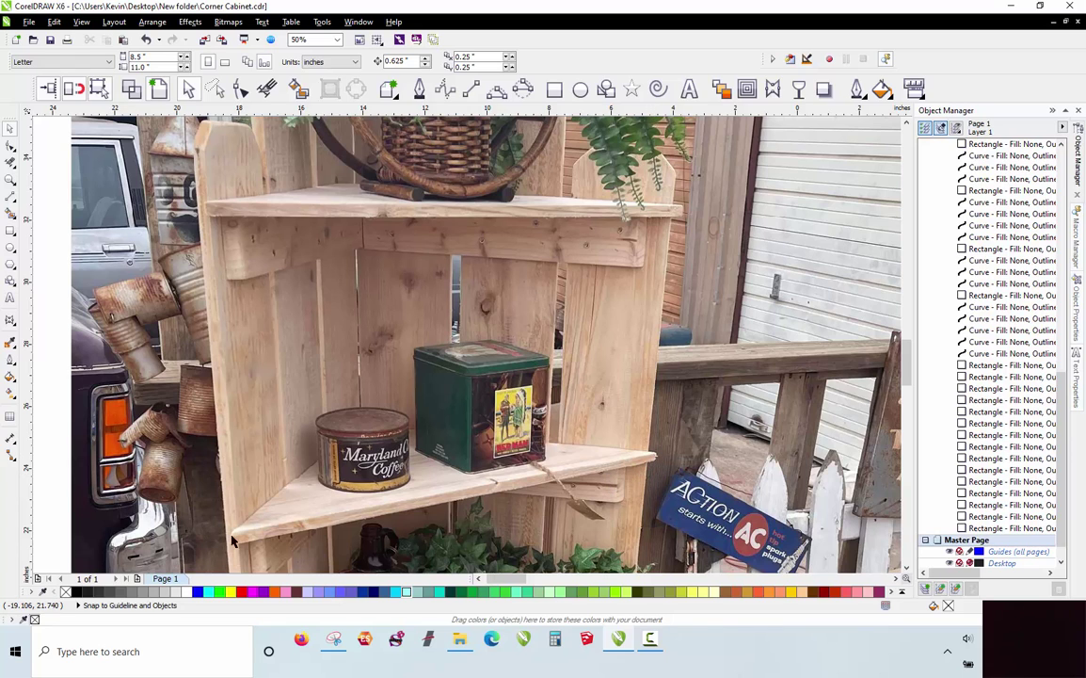
# Examine in the photo how the front ends of each shelf sit against the side boards and cleats, down to the bottom shelf.
pyautogui.scroll(-1, 214, 397)
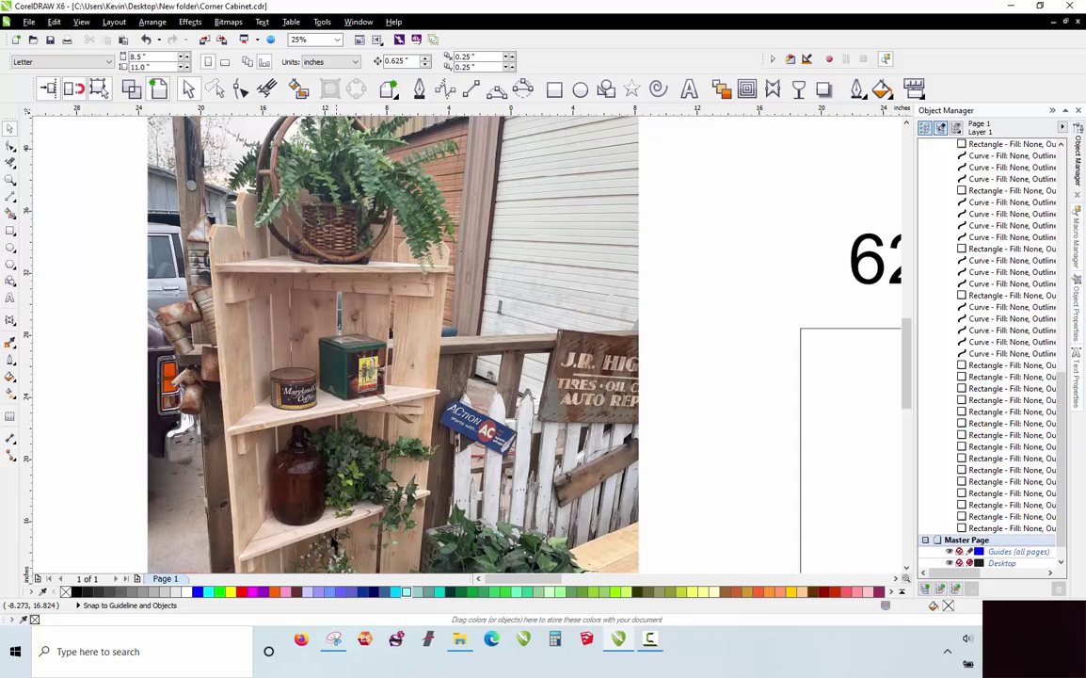
pyautogui.scroll(1, 271, 420)
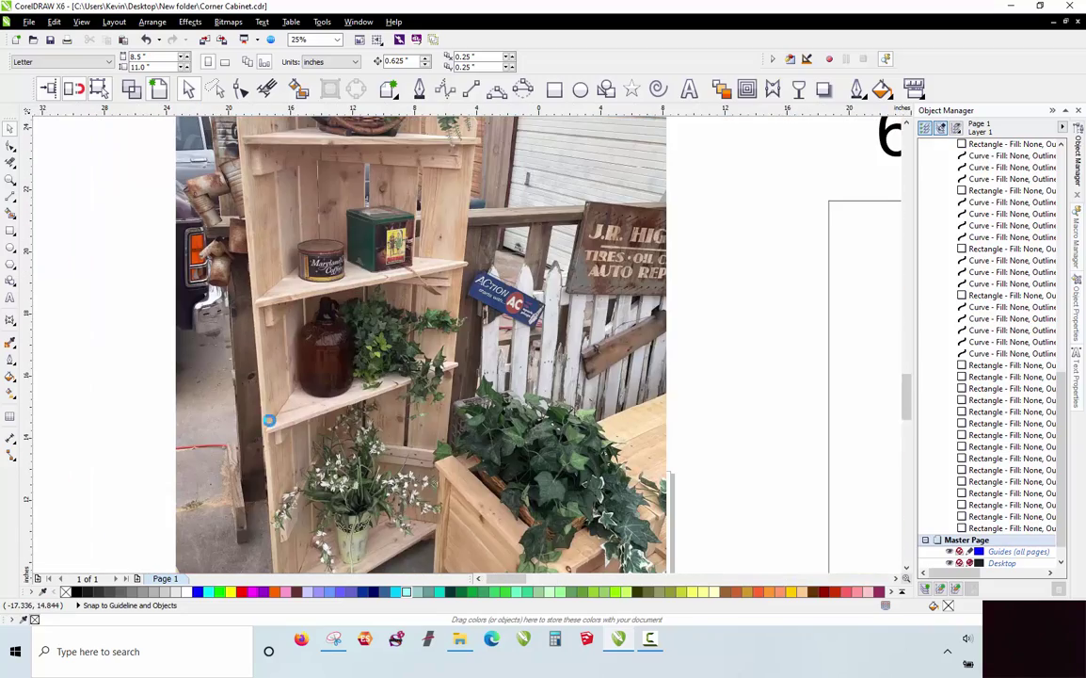
pyautogui.scroll(2, 641, 323)
pyautogui.scroll(1, 644, 316)
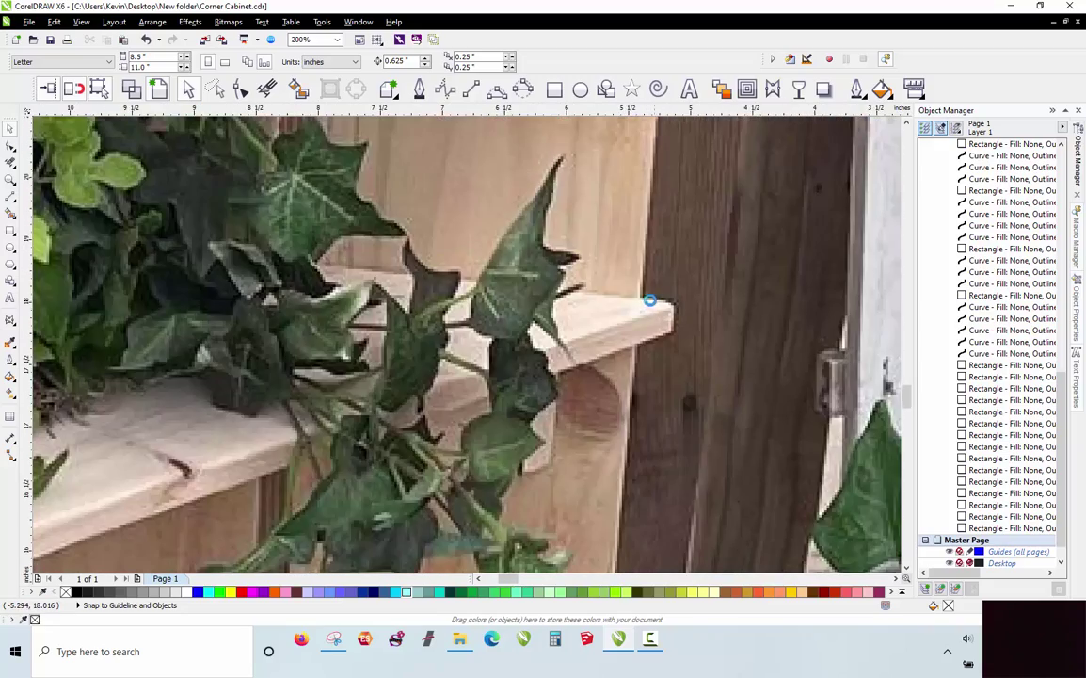
pyautogui.scroll(-3, 650, 306)
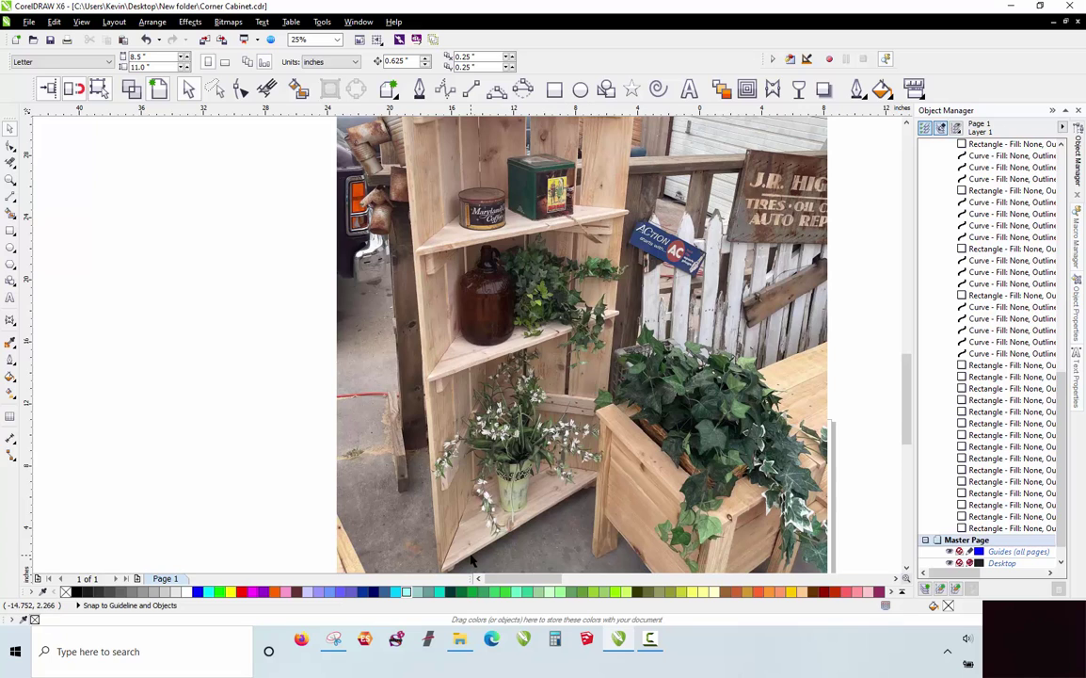
pyautogui.scroll(3, 472, 560)
pyautogui.scroll(-3, 405, 529)
pyautogui.scroll(6, 485, 465)
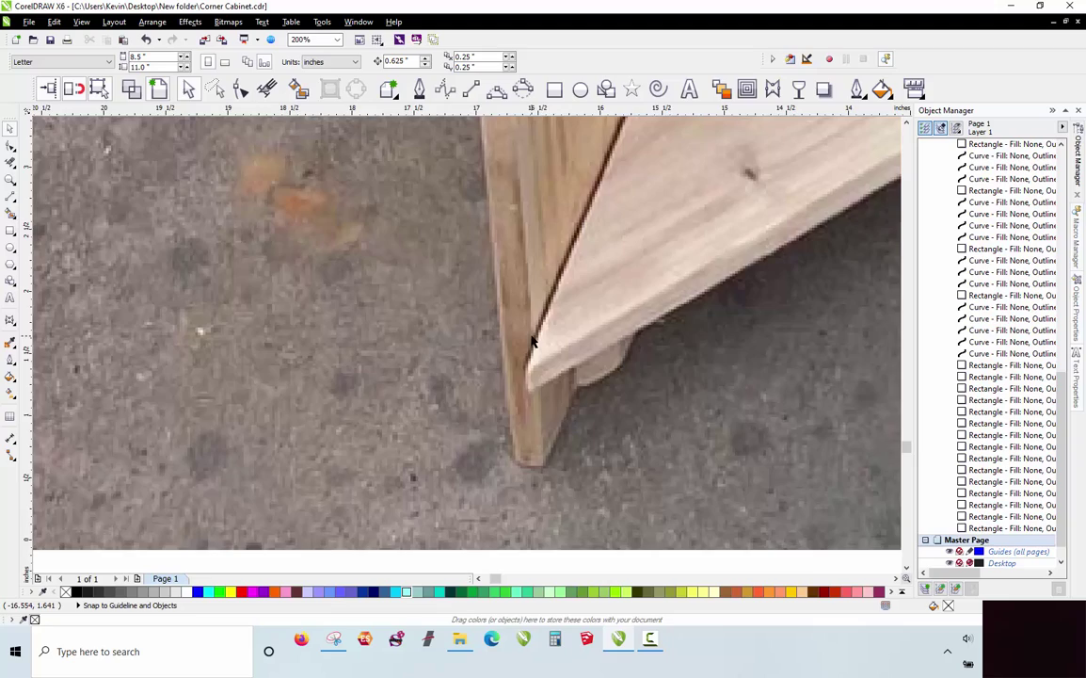
pyautogui.scroll(-3, 298, 421)
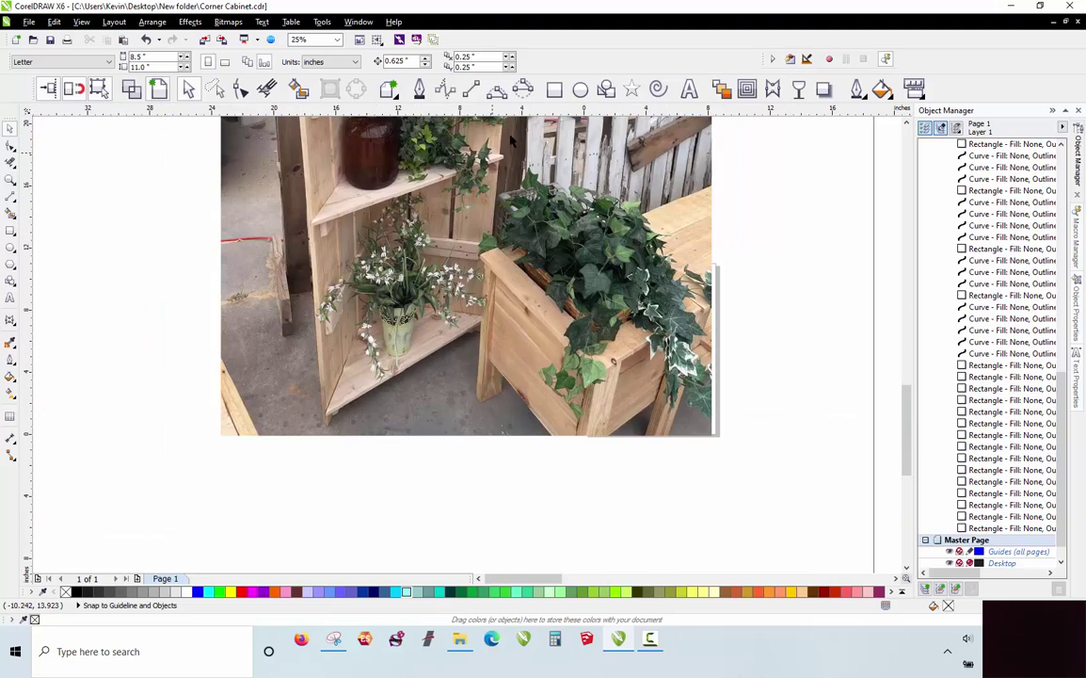
pyautogui.scroll(3, 463, 129)
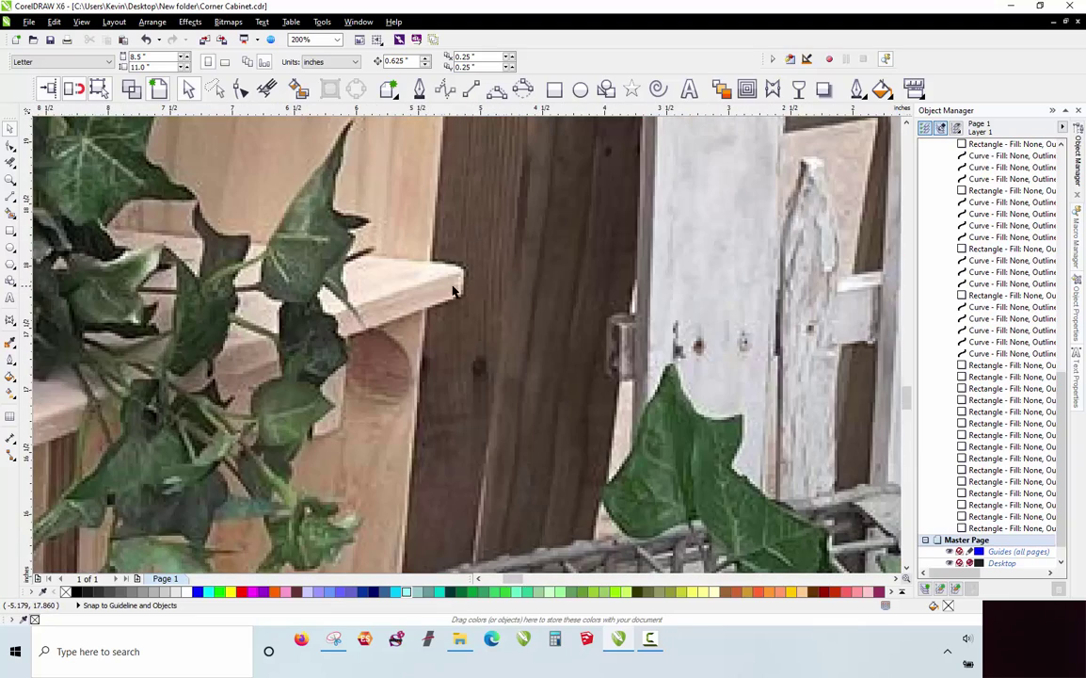
pyautogui.scroll(-5, 455, 289)
pyautogui.scroll(-1, 348, 311)
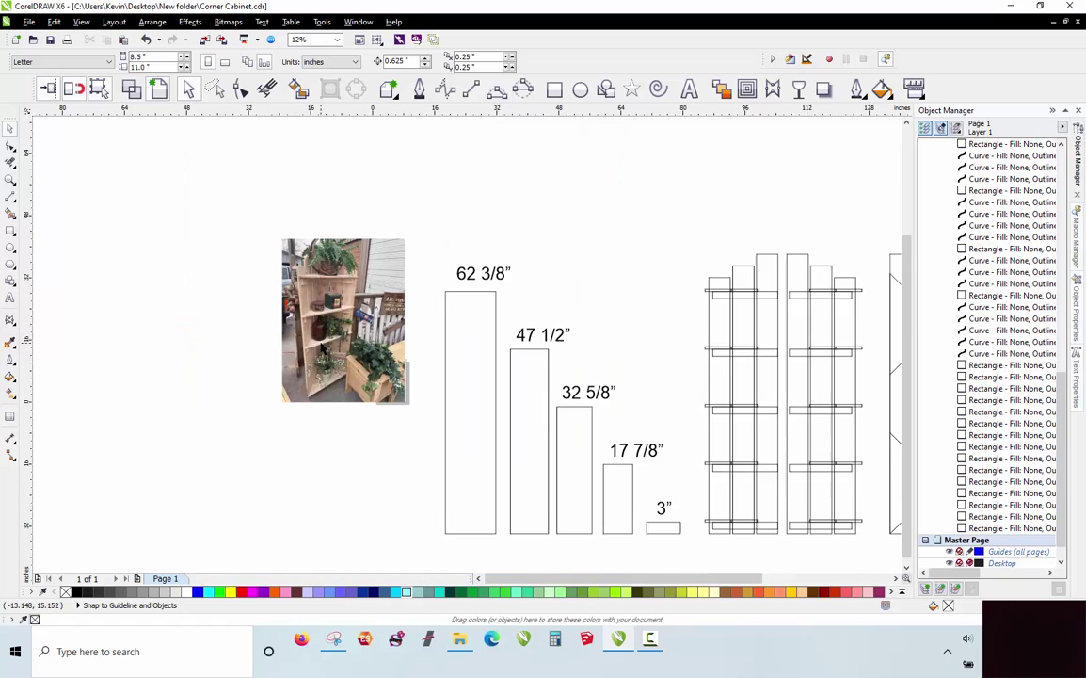
pyautogui.scroll(1, 369, 269)
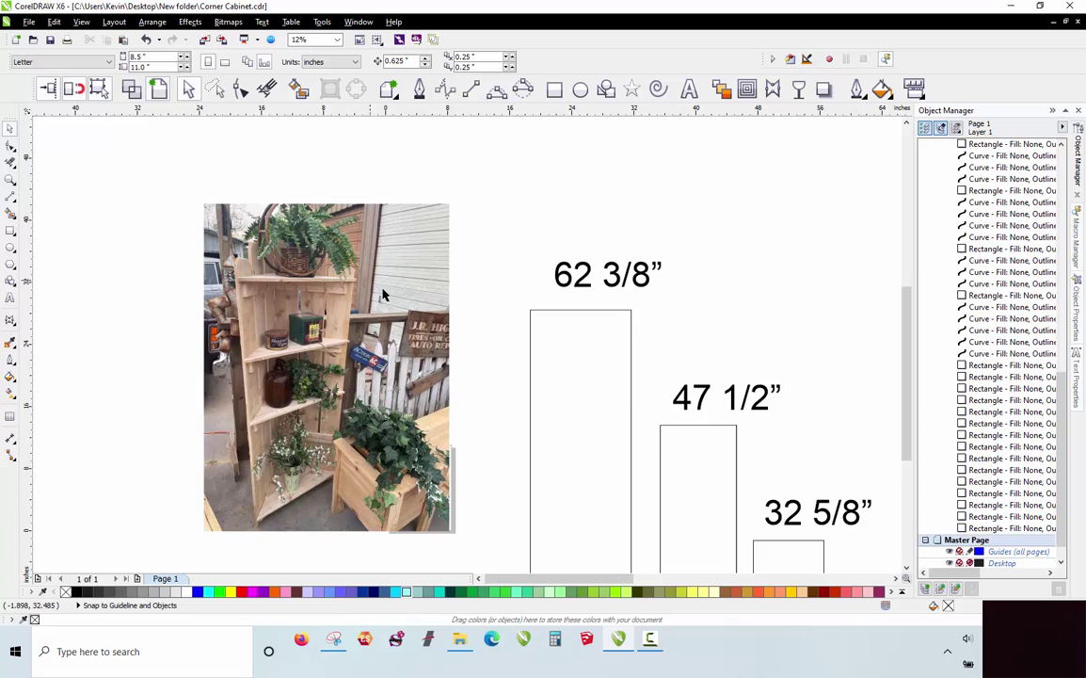
# Move the horizontal row of three boards and its cleat 0.625 inches so their corner end snaps flush with the vertical row's inner face.
pyautogui.scroll(-2, 379, 294)
pyautogui.scroll(3, 561, 194)
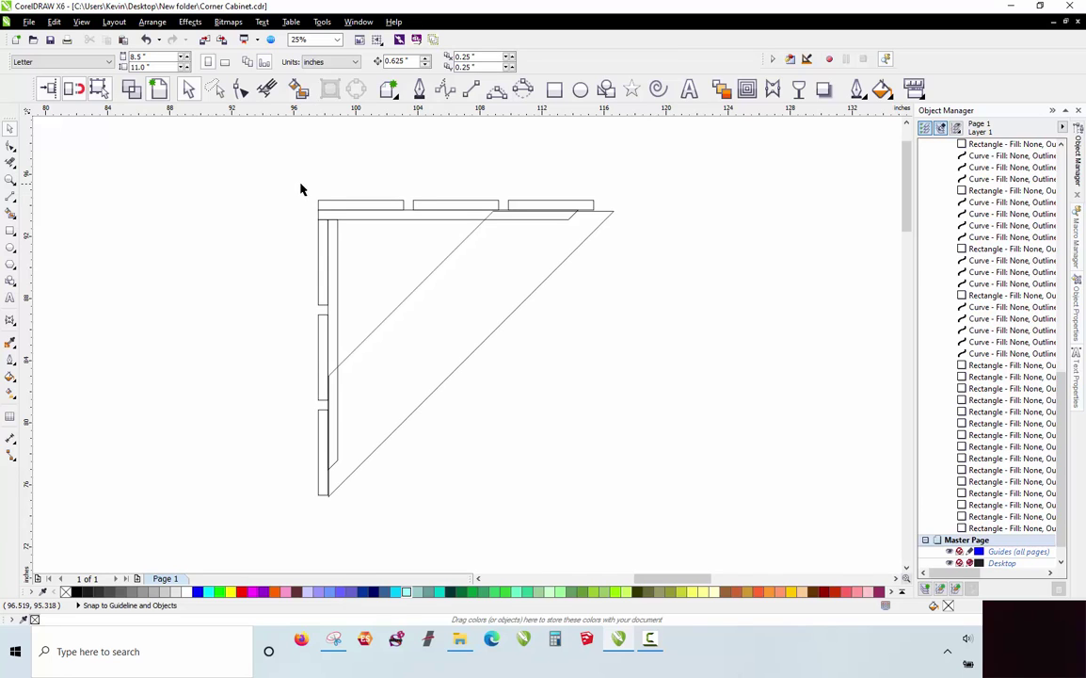
pyautogui.moveTo(300, 185); pyautogui.dragTo(653, 231)
pyautogui.scroll(1, 361, 217)
pyautogui.scroll(1, 362, 216)
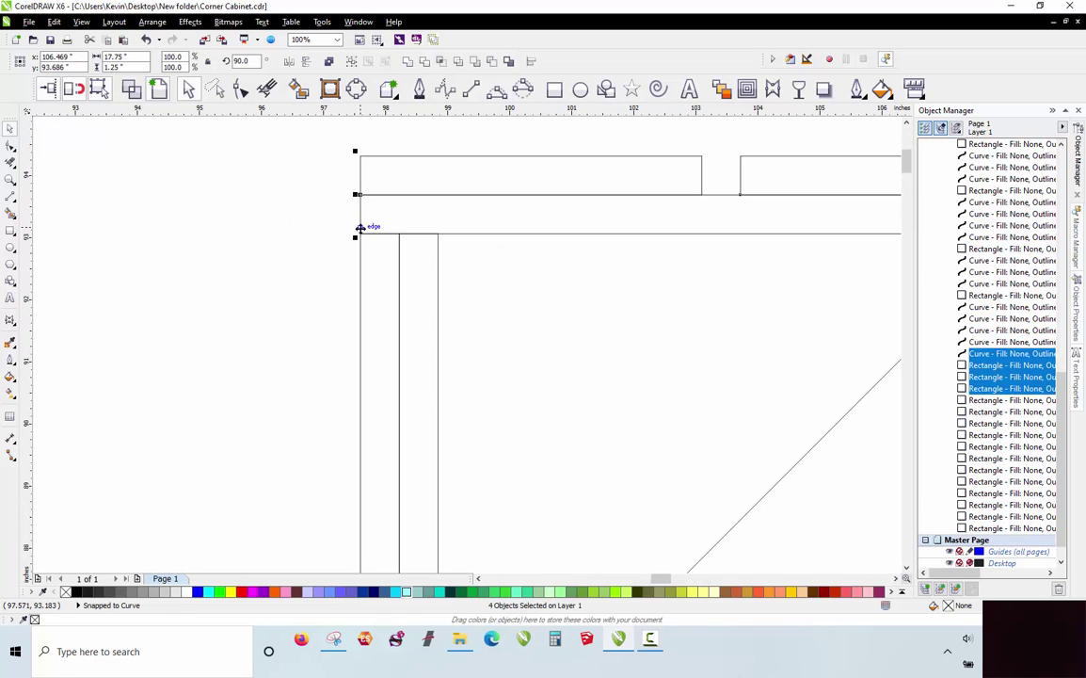
pyautogui.moveTo(360, 233); pyautogui.dragTo(398, 235)
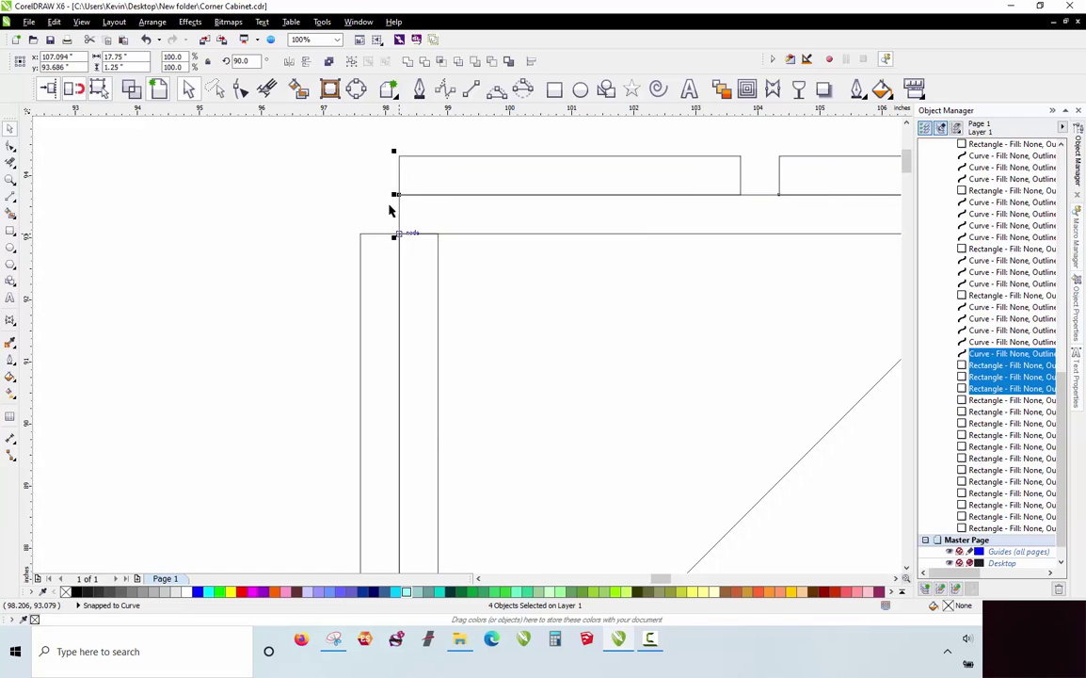
pyautogui.scroll(-3, 347, 165)
pyautogui.click(329, 174)
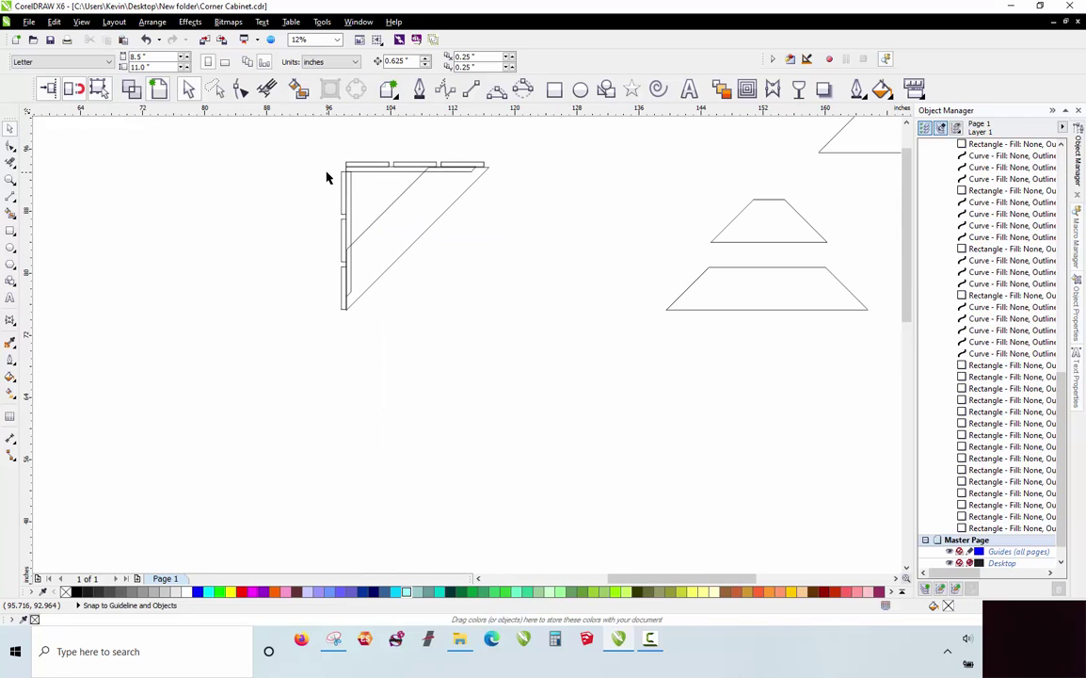
# Move the vertical row of three boards up until its corner end meets the inner face of the horizontal boards, covering the horizontal cleat's end.
pyautogui.moveTo(328, 170); pyautogui.dragTo(350, 320)
pyautogui.scroll(6, 324, 162)
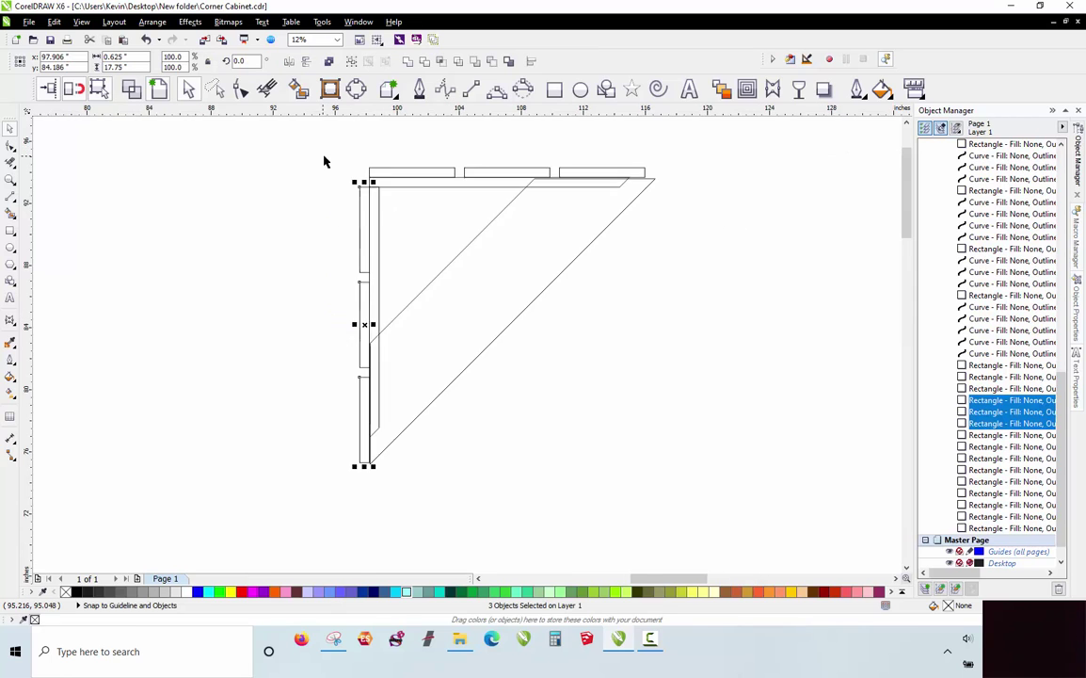
pyautogui.moveTo(470, 257); pyautogui.dragTo(471, 214)
pyautogui.click(333, 222)
pyautogui.scroll(-2, 333, 222)
pyautogui.scroll(-3, 334, 222)
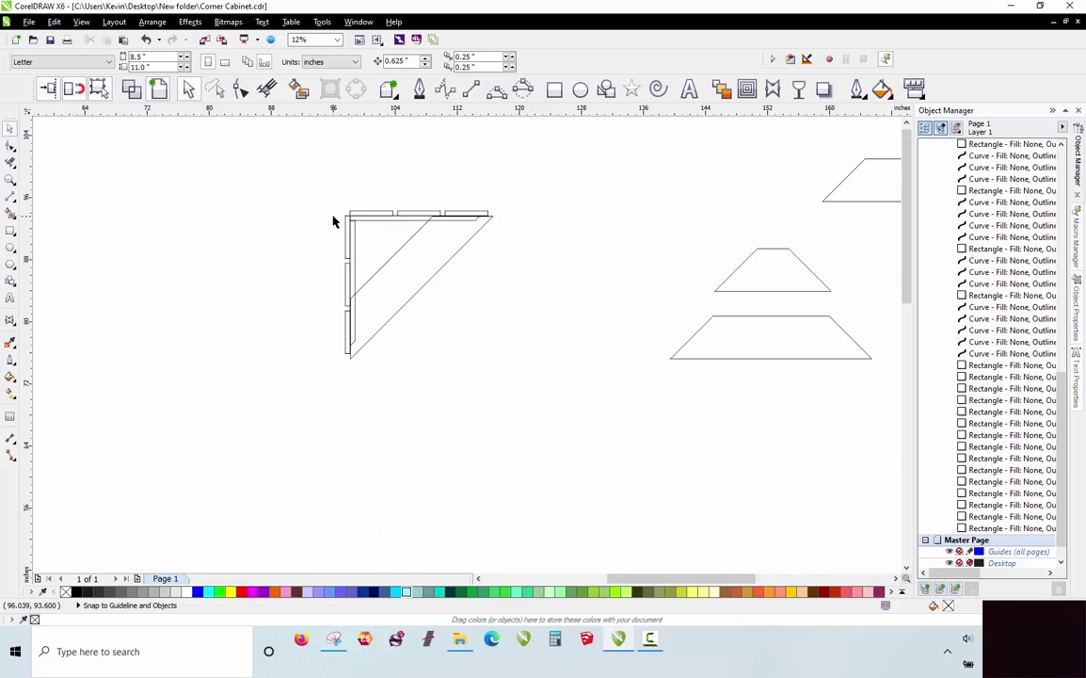
# Draw two crossing fastener lines at the corner: a vertical one about 2.5 inches long and a horizontal one through the side board into the cleat.
pyautogui.scroll(1, 414, 221)
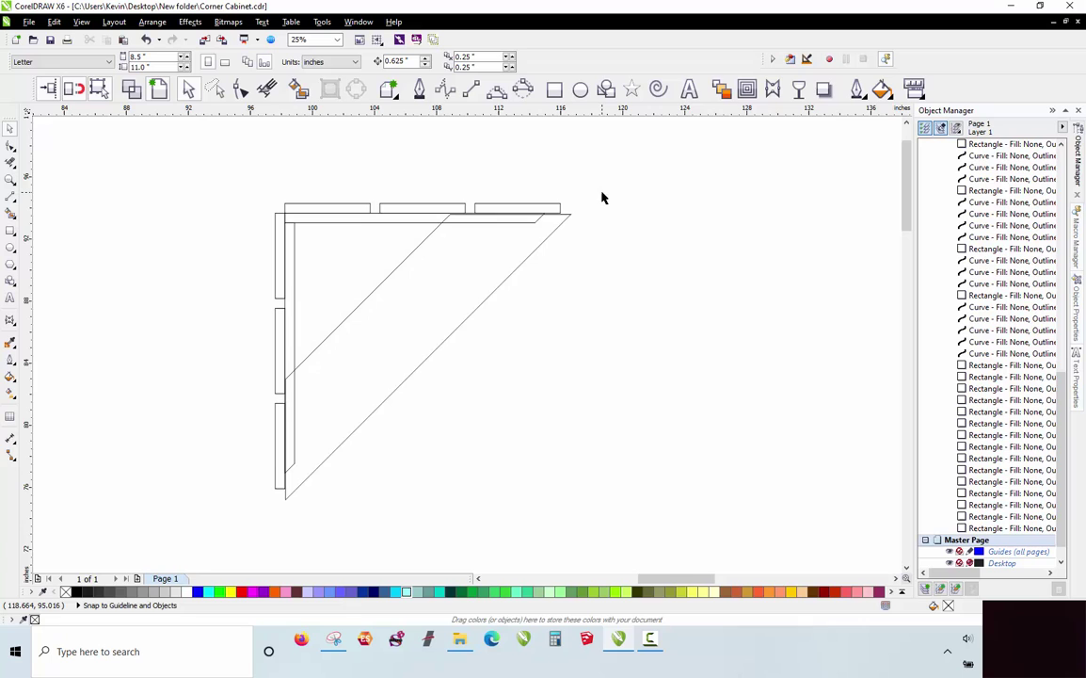
pyautogui.scroll(1, 298, 206)
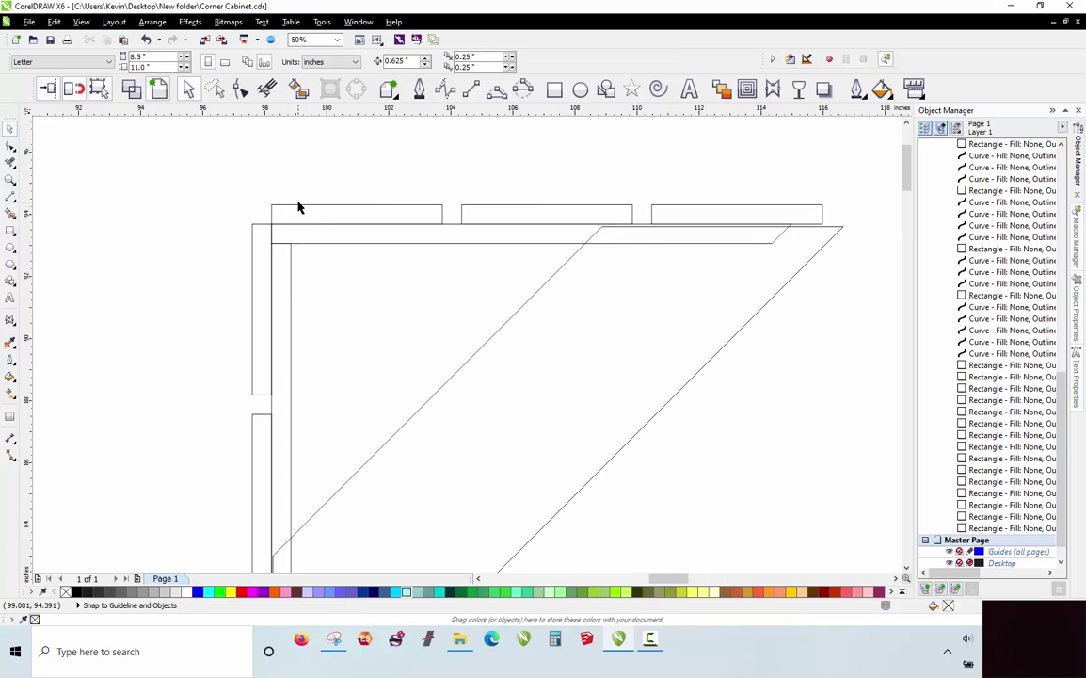
pyautogui.scroll(-1, 298, 209)
pyautogui.scroll(2, 291, 207)
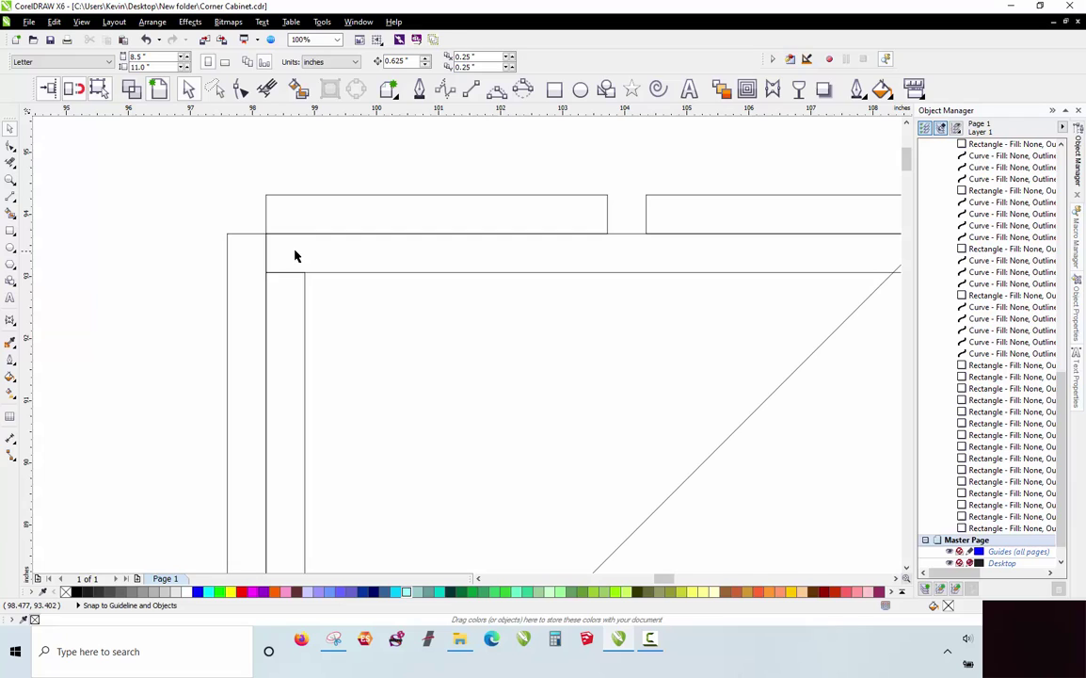
pyautogui.click(471, 89)
pyautogui.moveTo(288, 304); pyautogui.dragTo(287, 153)
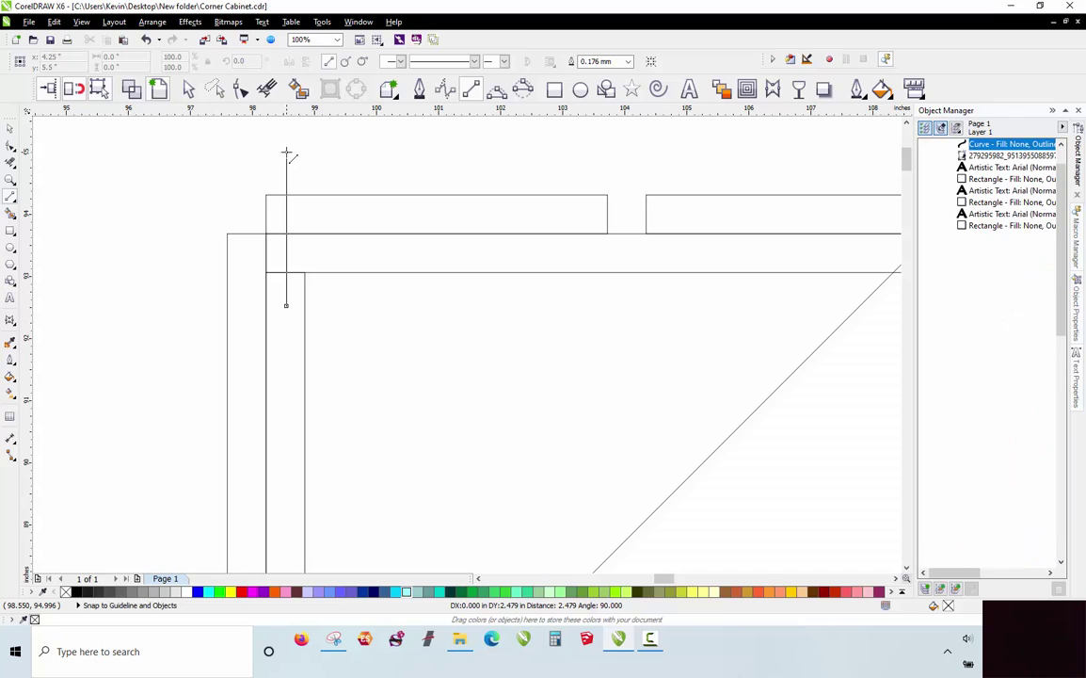
pyautogui.moveTo(307, 252); pyautogui.dragTo(153, 252)
pyautogui.press('space')
pyautogui.click(141, 200)
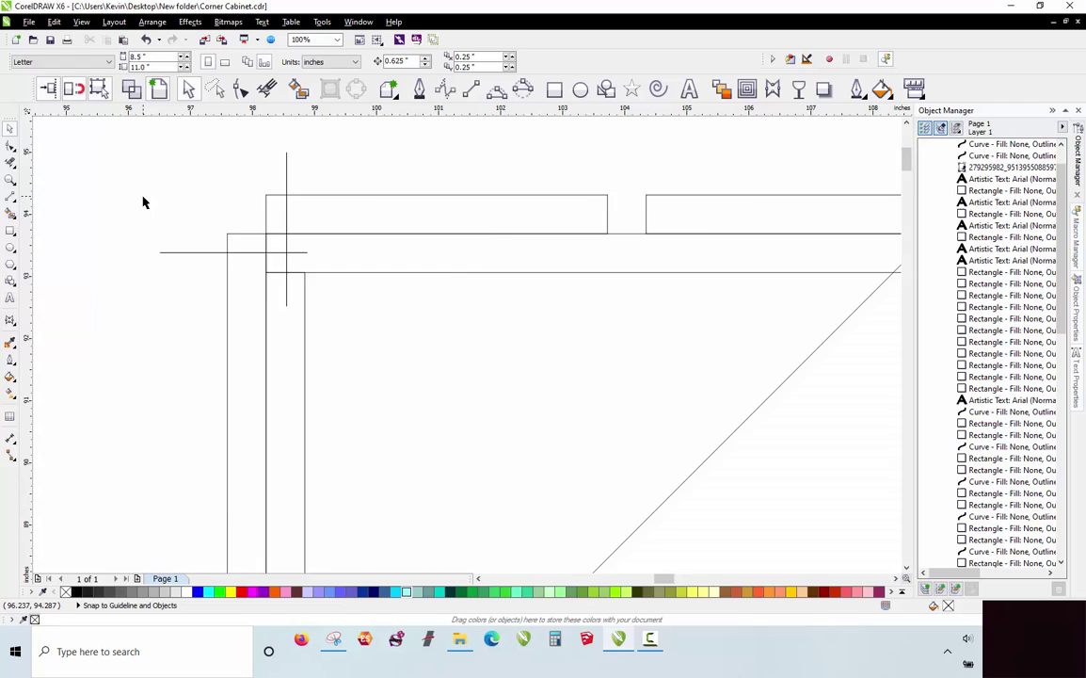
# Compare the horizontal cleat's length in the corner plan with the two cleat lengths in the cut list.
pyautogui.scroll(-2, 143, 198)
pyautogui.scroll(-1, 239, 229)
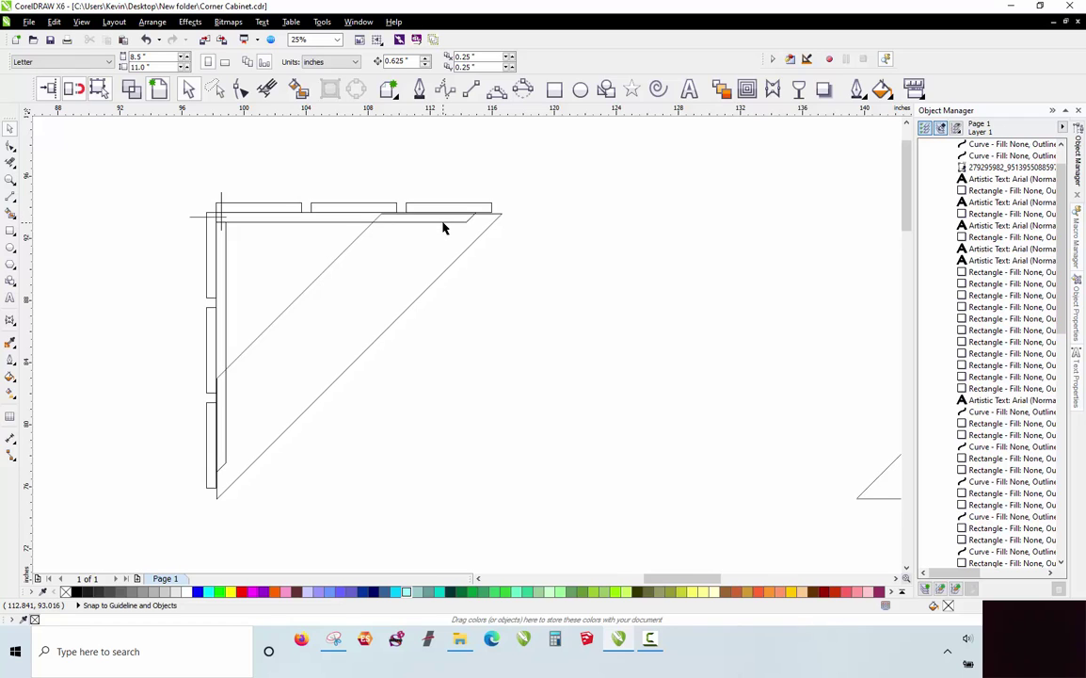
pyautogui.click(346, 219)
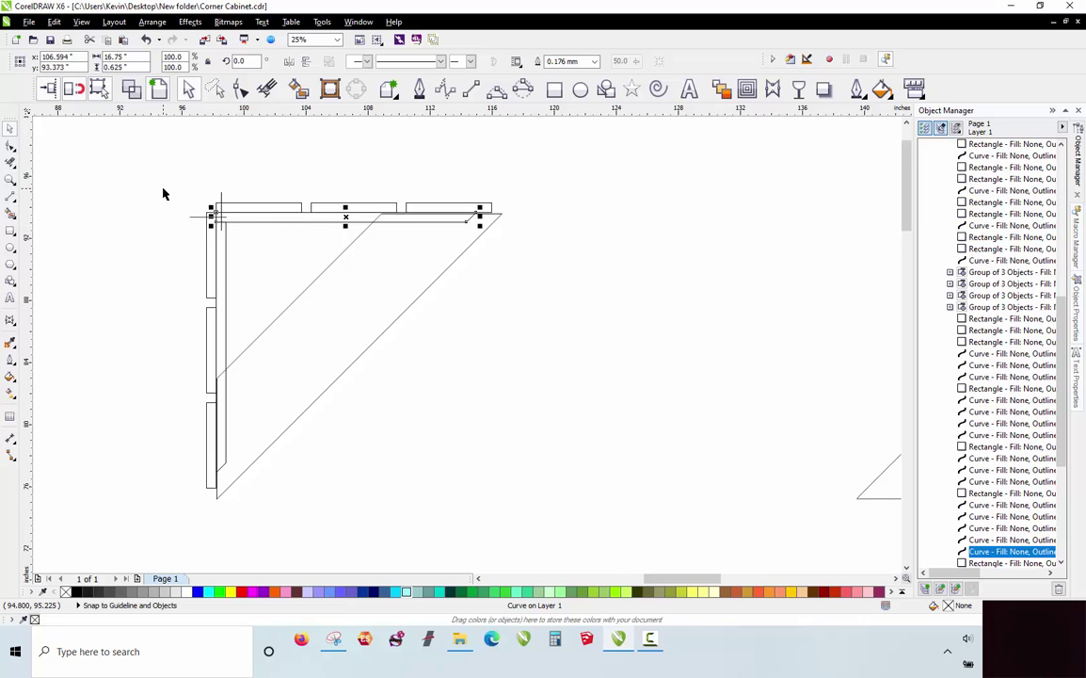
pyautogui.scroll(-4, 162, 191)
pyautogui.scroll(2, 670, 364)
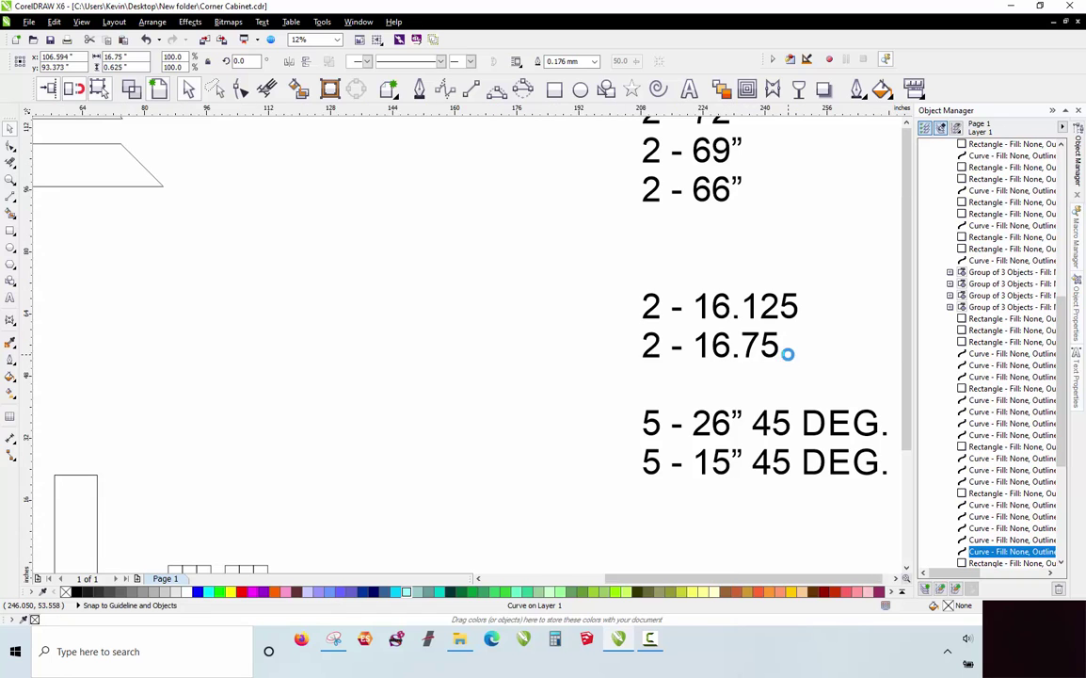
pyautogui.scroll(-4, 788, 353)
pyautogui.scroll(1, 534, 276)
pyautogui.scroll(1, 521, 287)
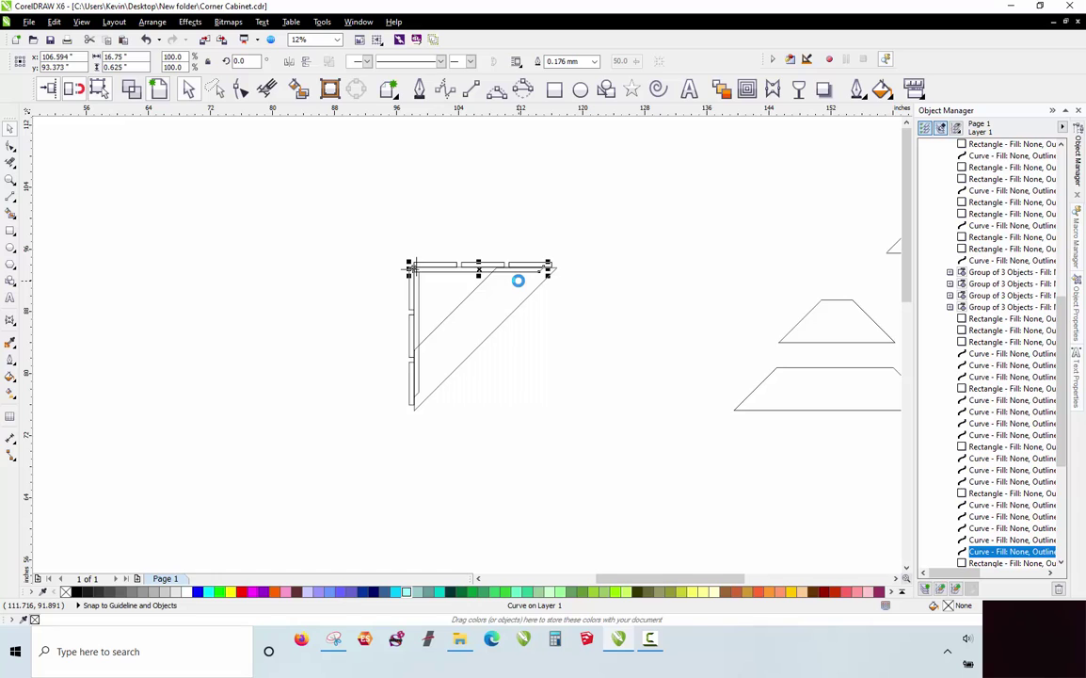
pyautogui.scroll(1, 410, 289)
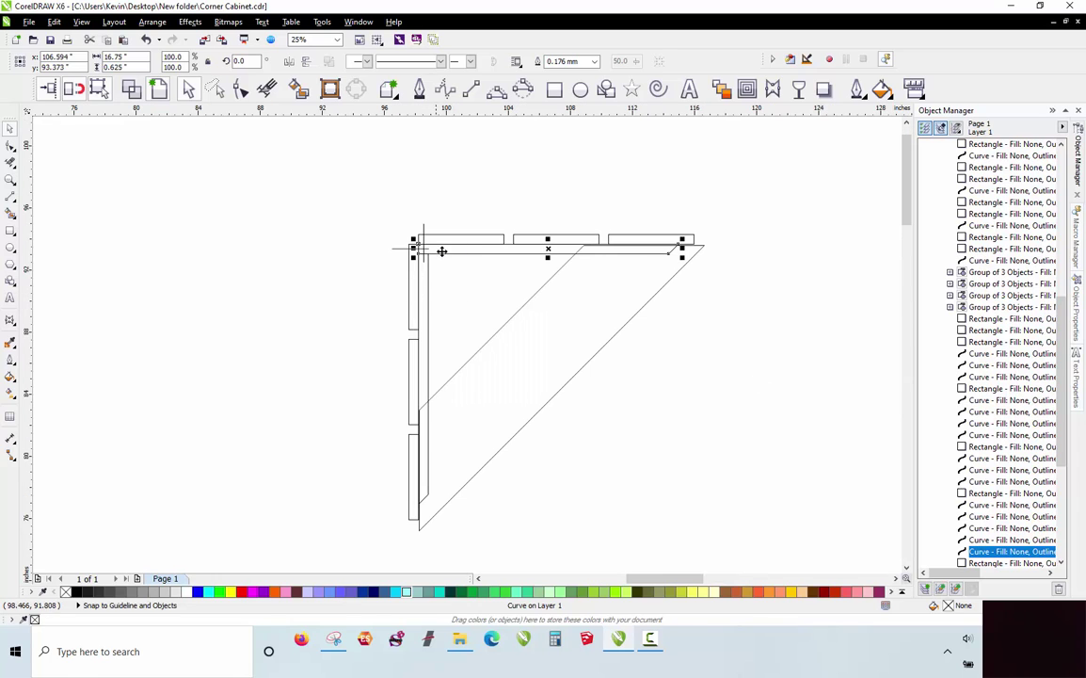
pyautogui.scroll(-2, 309, 251)
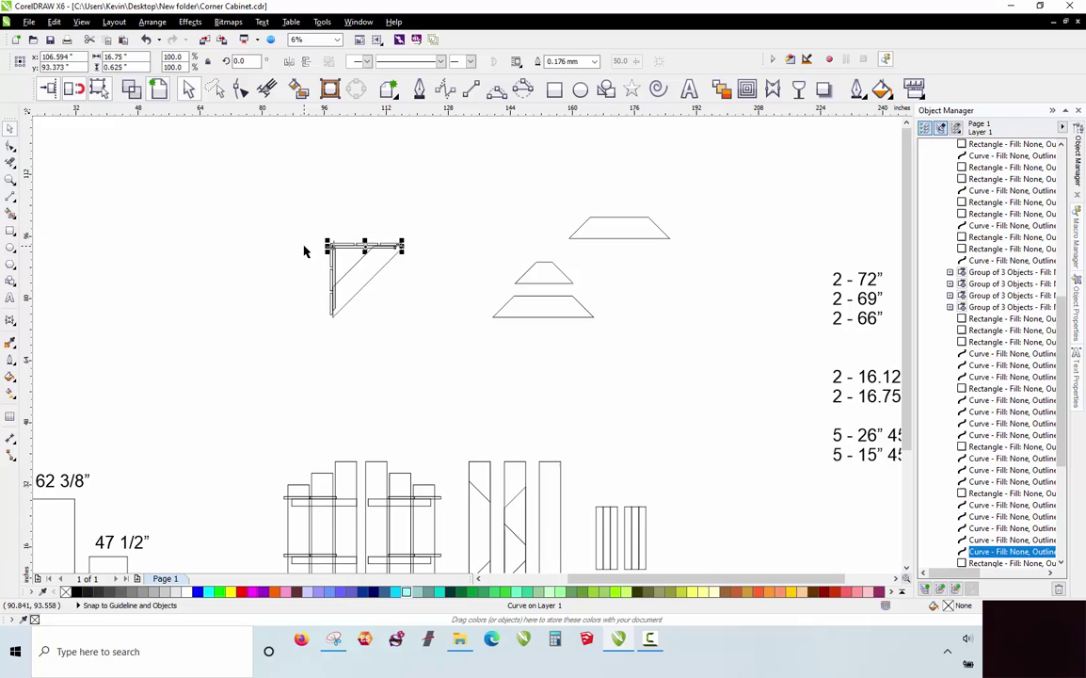
pyautogui.scroll(-1, 803, 381)
pyautogui.scroll(3, 843, 386)
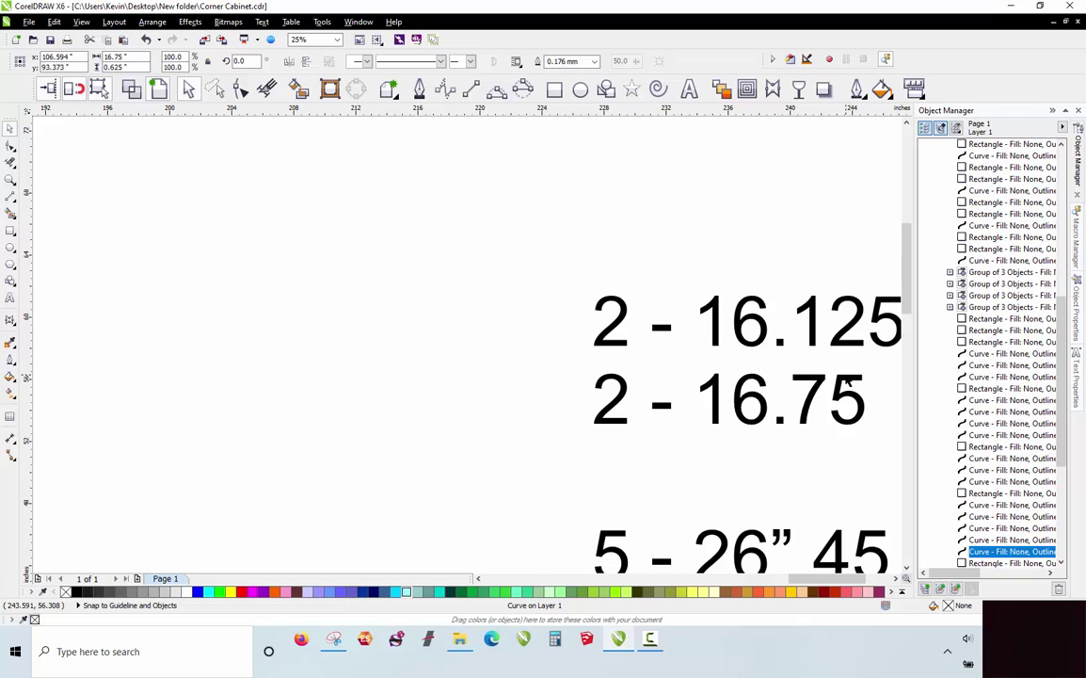
pyautogui.scroll(-1, 578, 298)
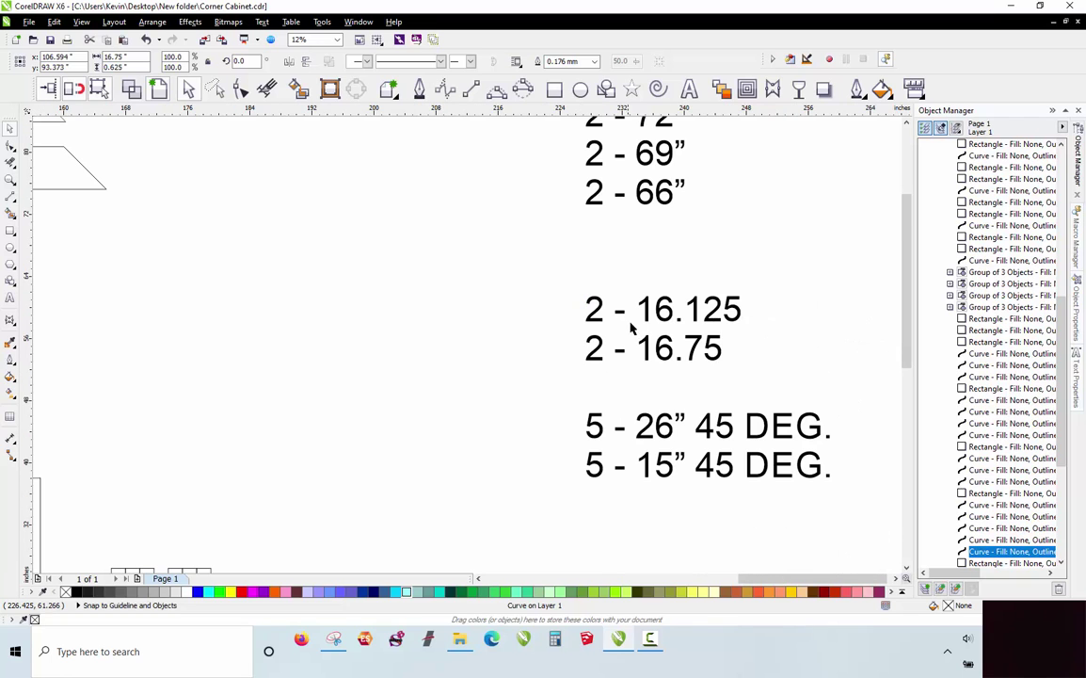
pyautogui.click(715, 349)
pyautogui.scroll(-1, 779, 349)
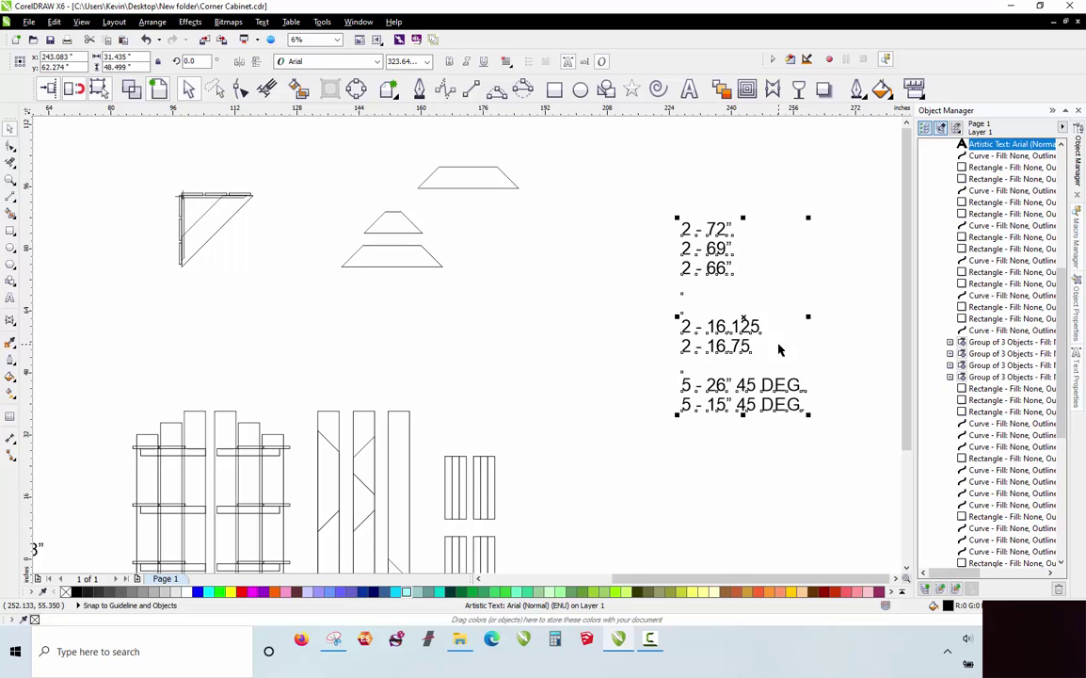
pyautogui.scroll(2, 211, 217)
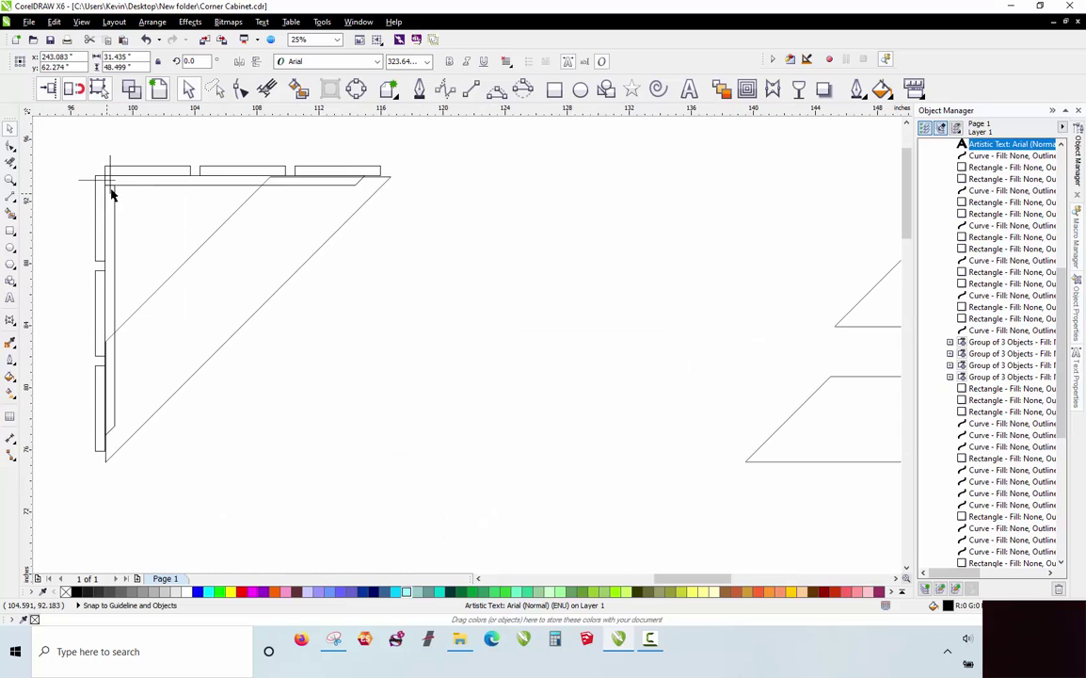
# Try changing the angle of the horizontal cleat's mitred end by moving its inner corner node toward the cabinet corner.
pyautogui.click(439, 237)
pyautogui.scroll(1, 261, 182)
pyautogui.click(214, 189)
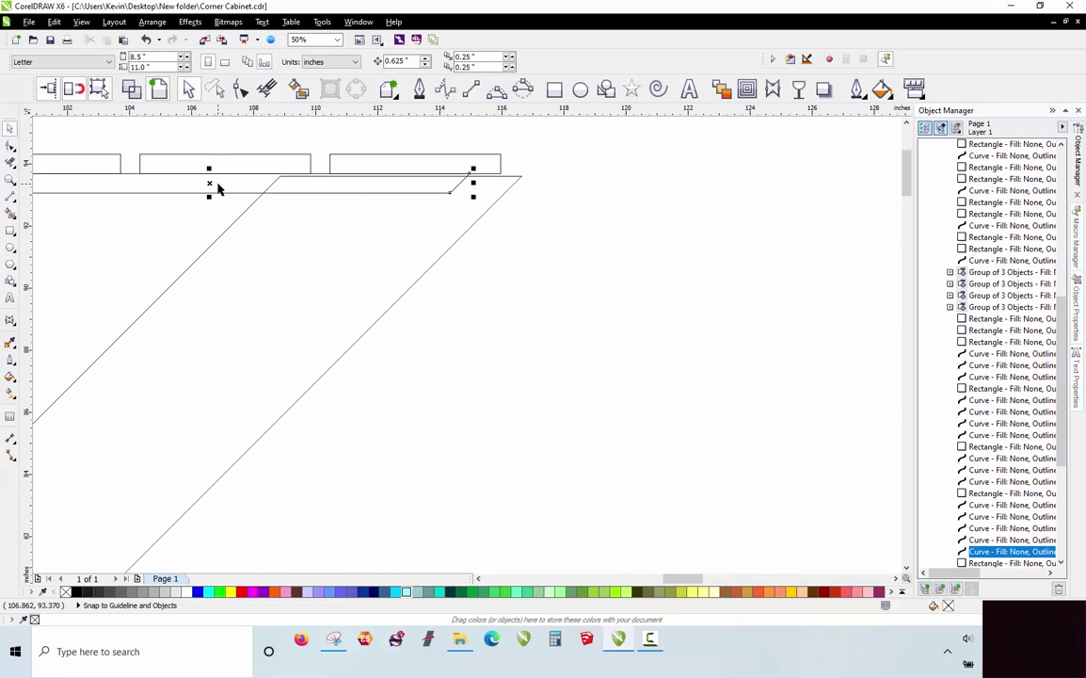
pyautogui.moveTo(446, 193); pyautogui.dragTo(421, 193)
pyautogui.scroll(-2, 534, 198)
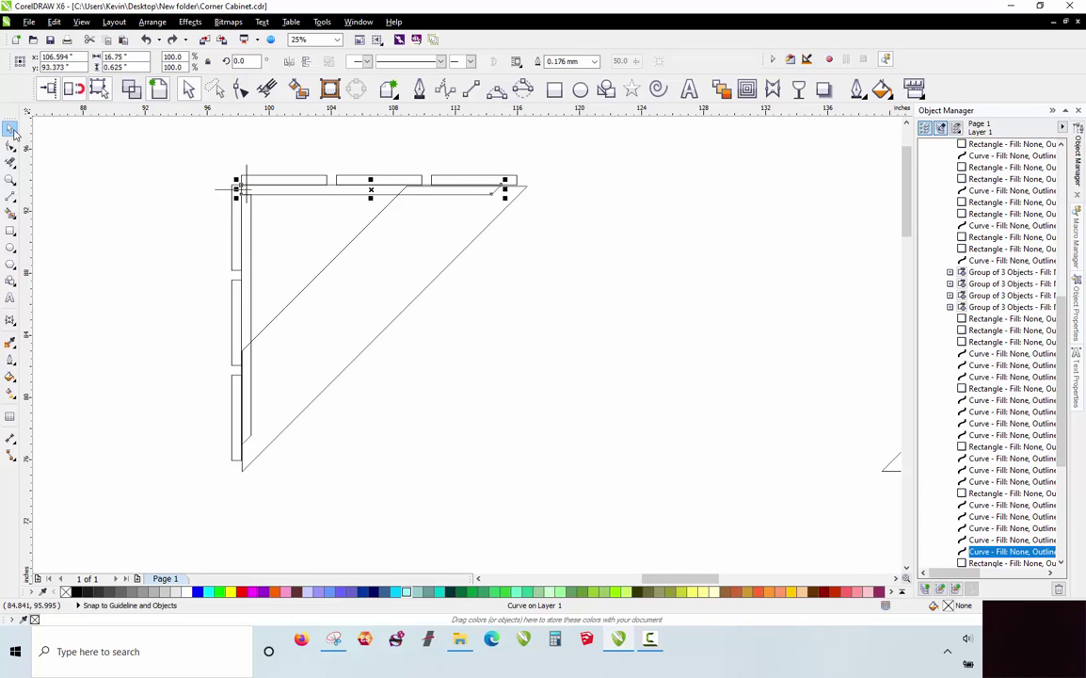
pyautogui.click(88, 160)
# Examine the full cabinet layout and the top shelf with its cleat ends in the photo.
pyautogui.scroll(-6, 267, 305)
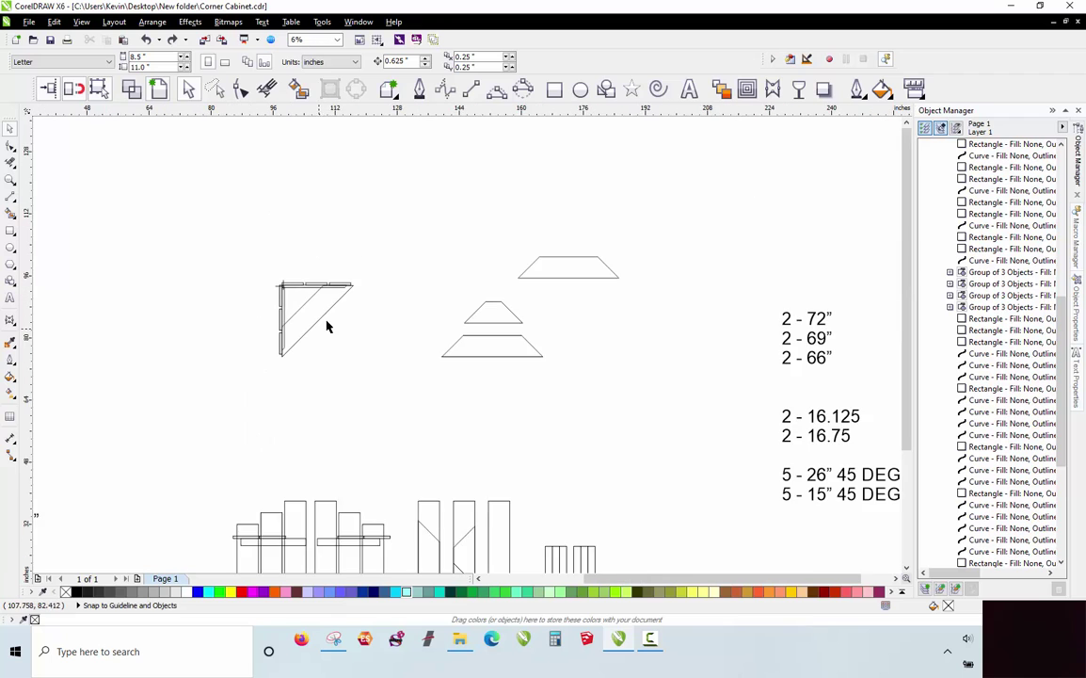
pyautogui.scroll(2, 264, 489)
pyautogui.scroll(-2, 342, 244)
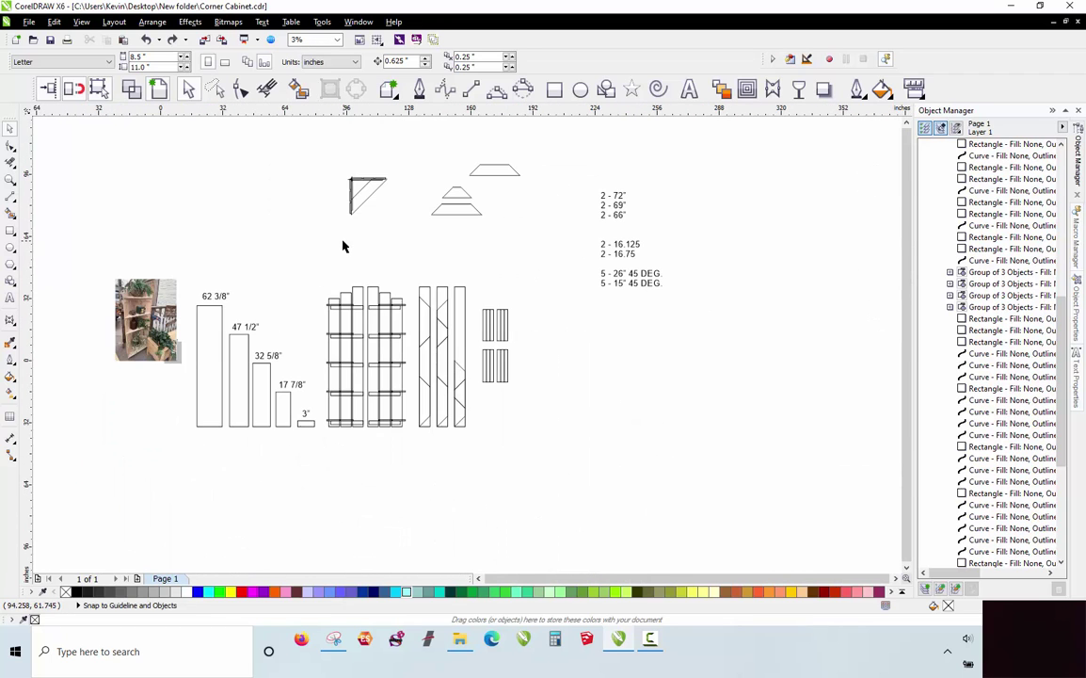
pyautogui.scroll(6, 148, 320)
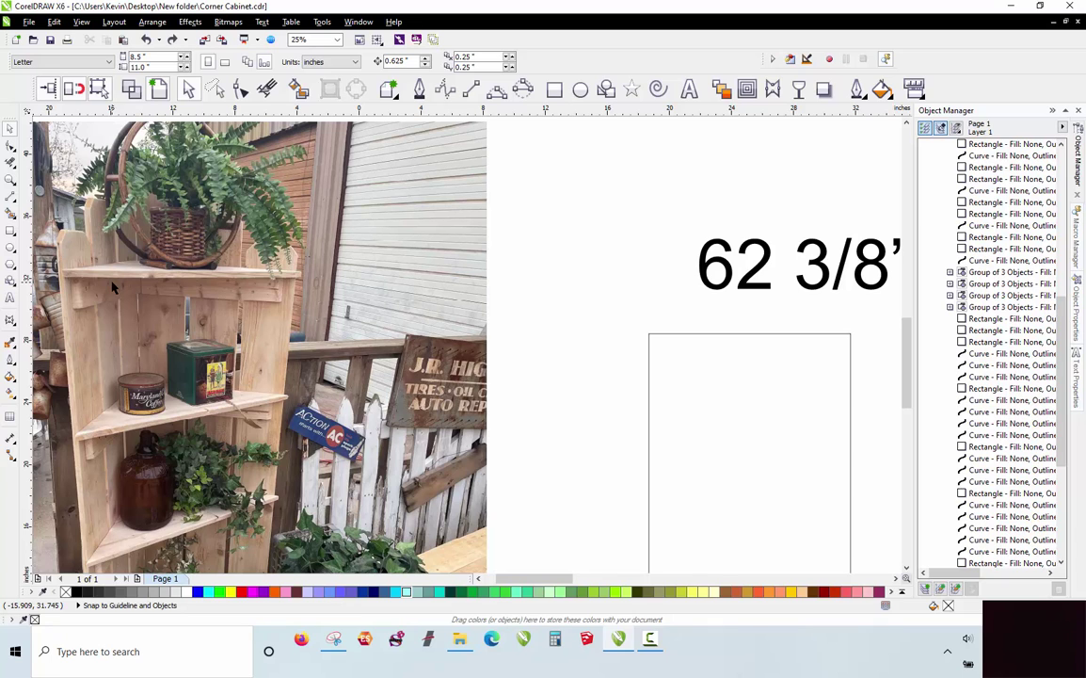
# Examine the middle and lower shelves in the cabinet photo, including their front ends and the cleats supporting them on both sides.
pyautogui.scroll(-3, 113, 273)
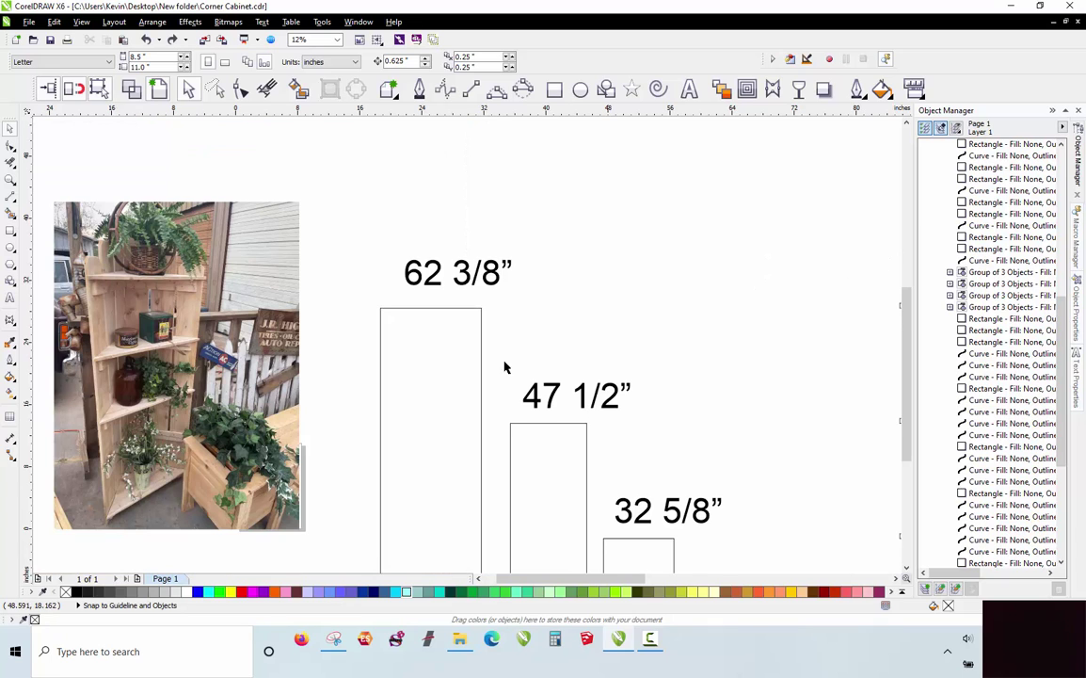
pyautogui.scroll(3, 97, 320)
pyautogui.scroll(4, 238, 331)
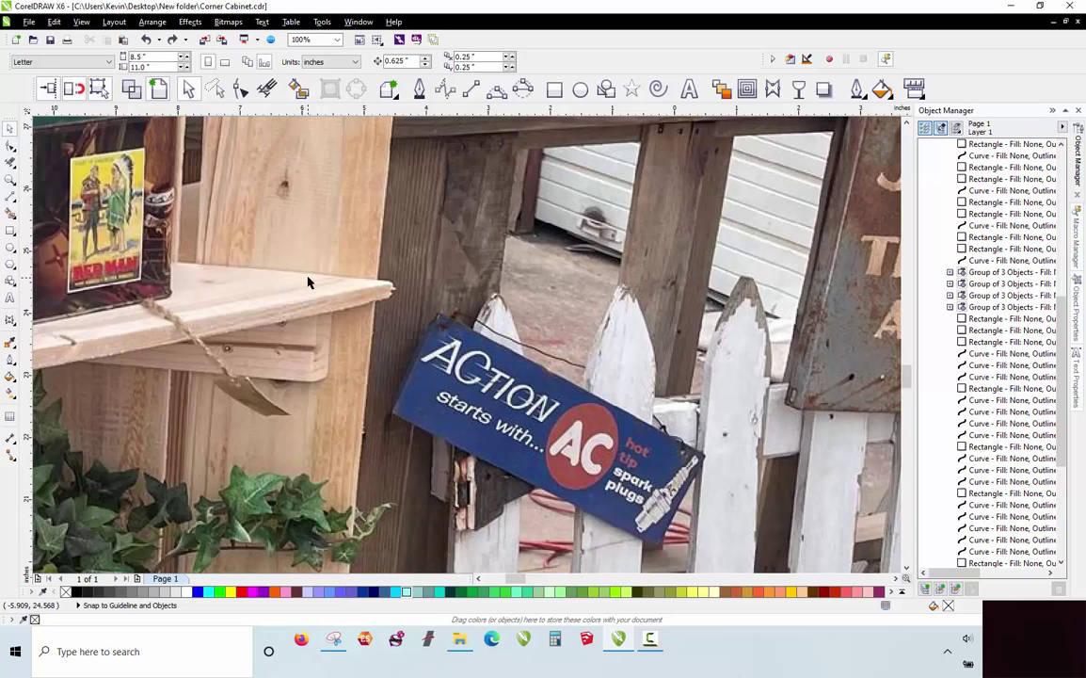
pyautogui.scroll(-2, 307, 281)
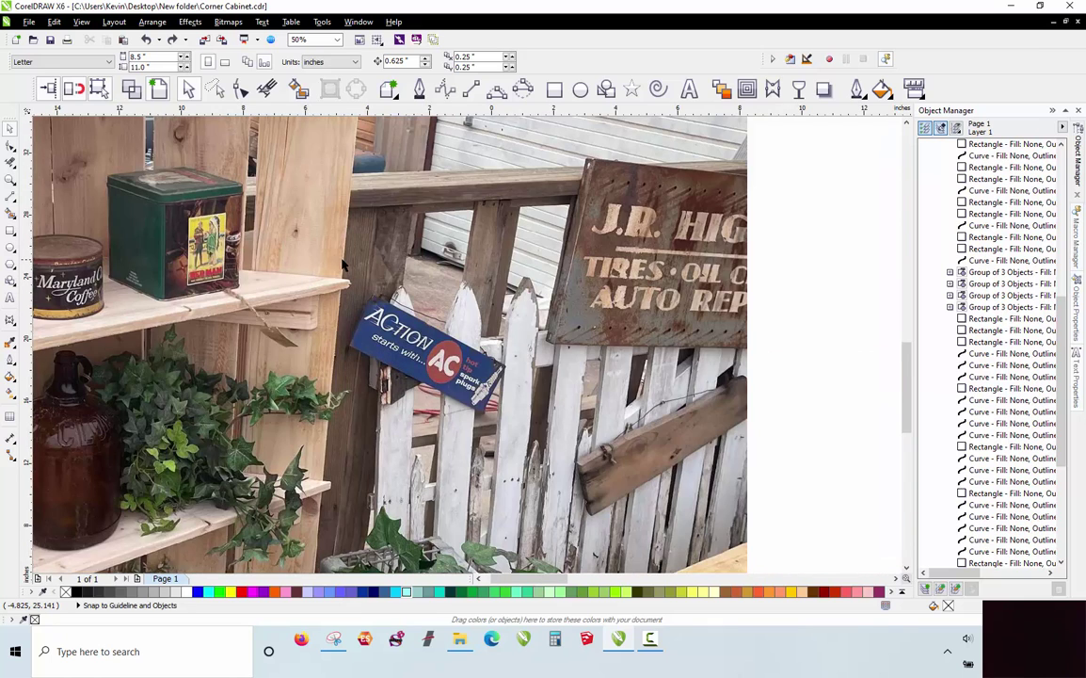
pyautogui.scroll(-1, 311, 268)
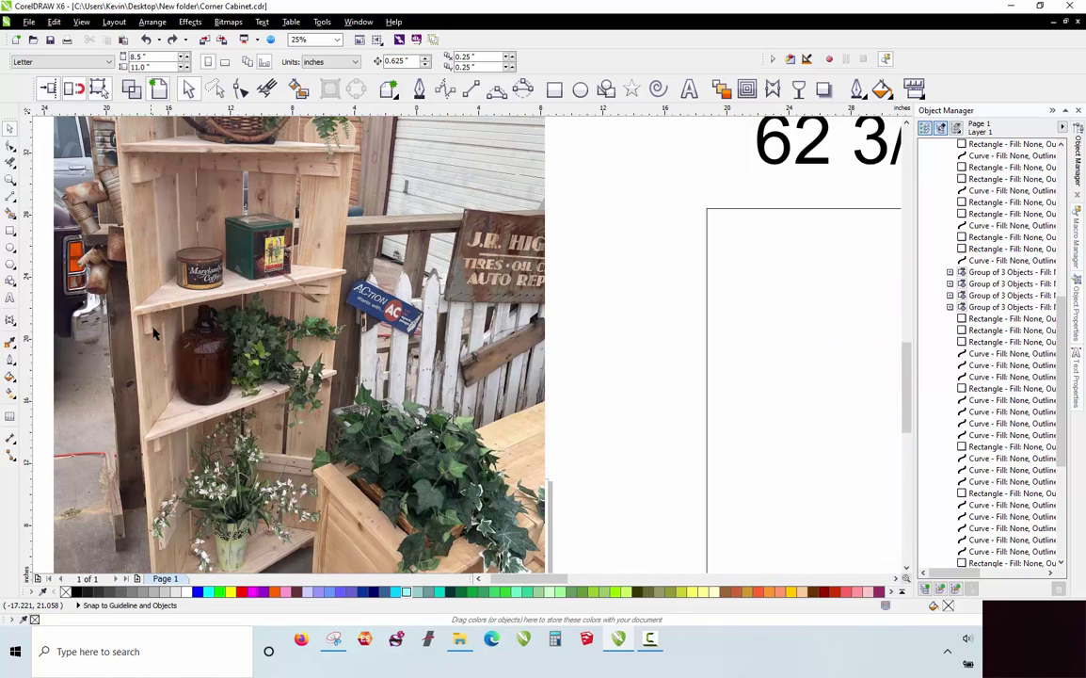
pyautogui.click(140, 301)
pyautogui.click(140, 146)
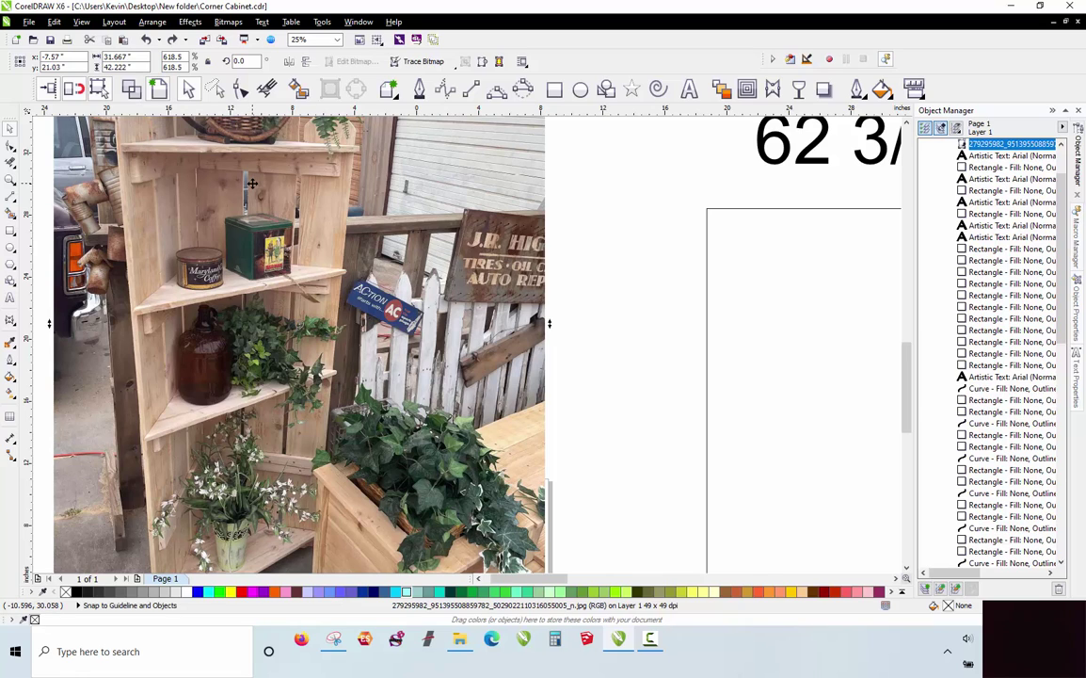
pyautogui.scroll(-1, 252, 193)
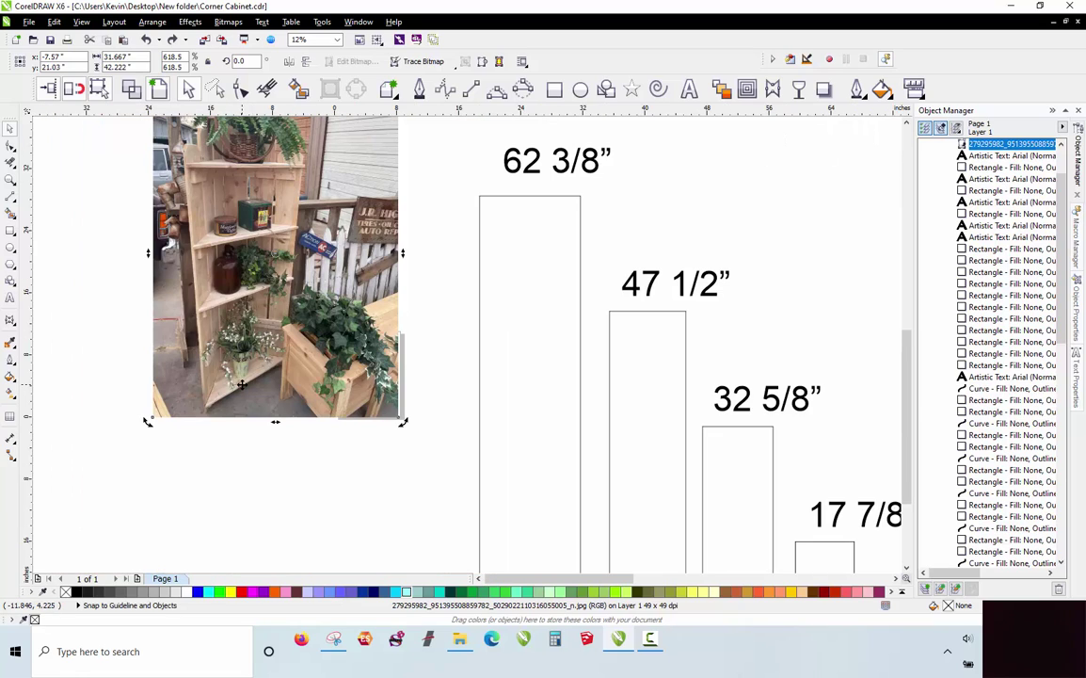
pyautogui.click(250, 466)
# Examine the full cabinet layout, including the 45-degree shelf cuts on the three boards and the stepped tops of the side boards.
pyautogui.scroll(-1, 210, 441)
pyautogui.scroll(-1, 226, 226)
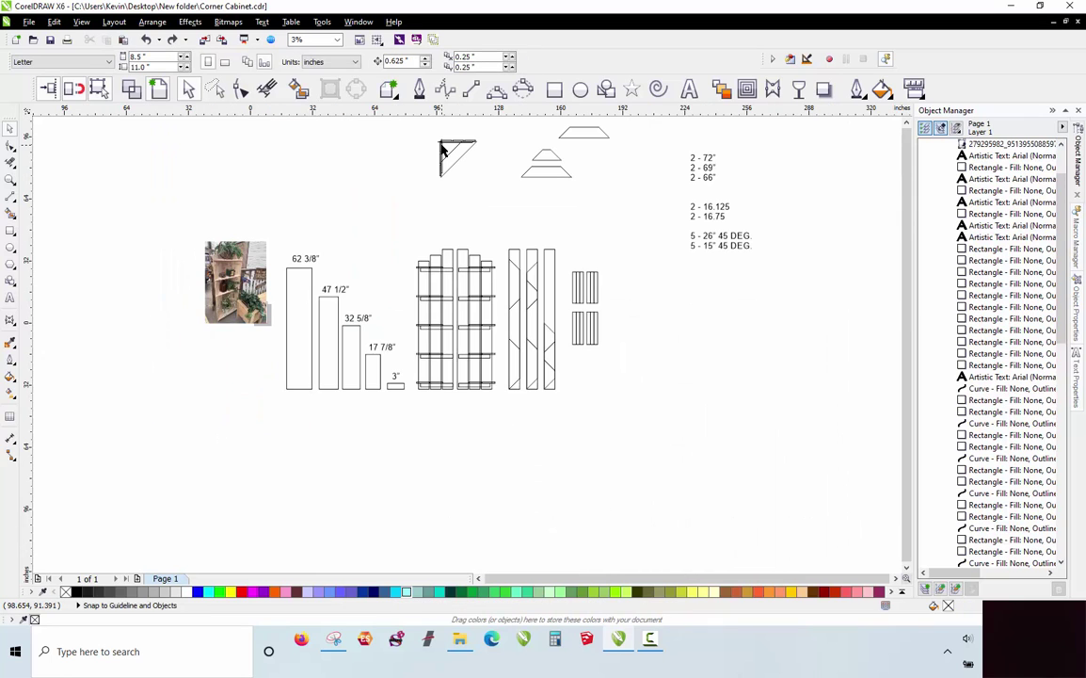
pyautogui.scroll(1, 282, 235)
pyautogui.scroll(-1, 307, 260)
pyautogui.scroll(1, 176, 322)
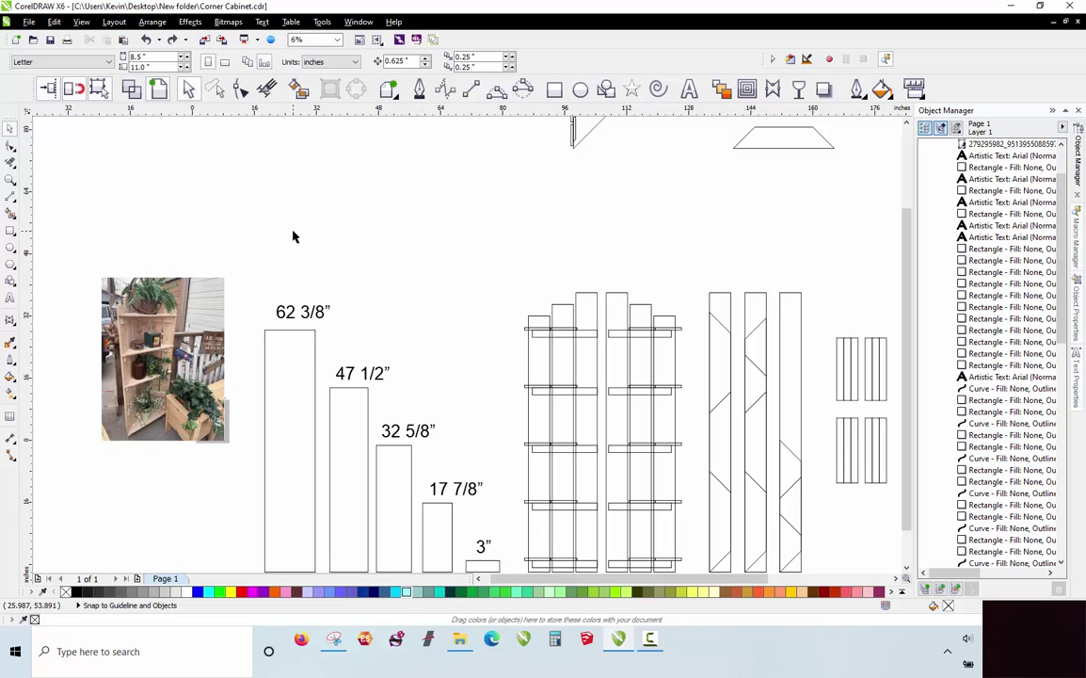
pyautogui.scroll(-2, 294, 235)
pyautogui.scroll(2, 533, 279)
pyautogui.scroll(2, 533, 279)
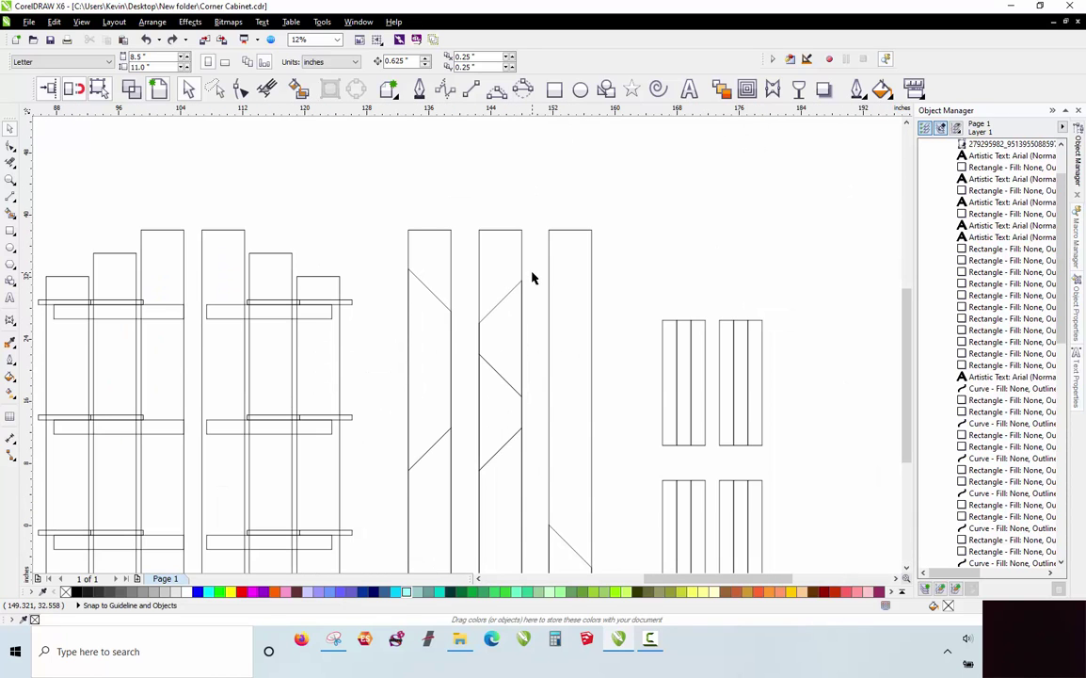
pyautogui.scroll(-2, 533, 280)
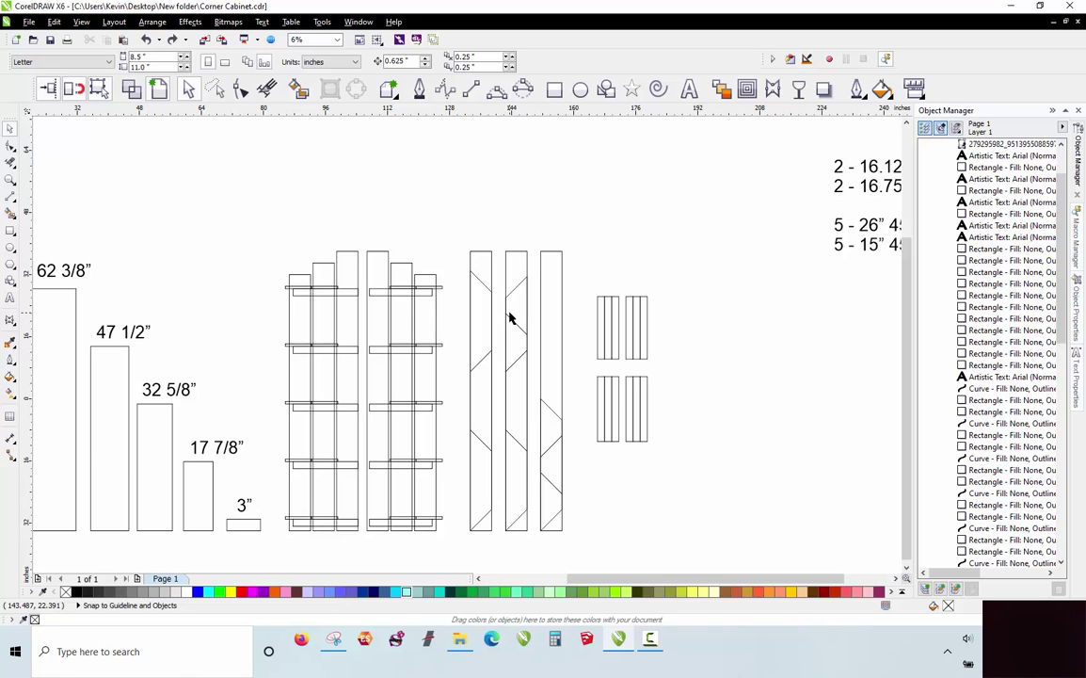
pyautogui.click(387, 260)
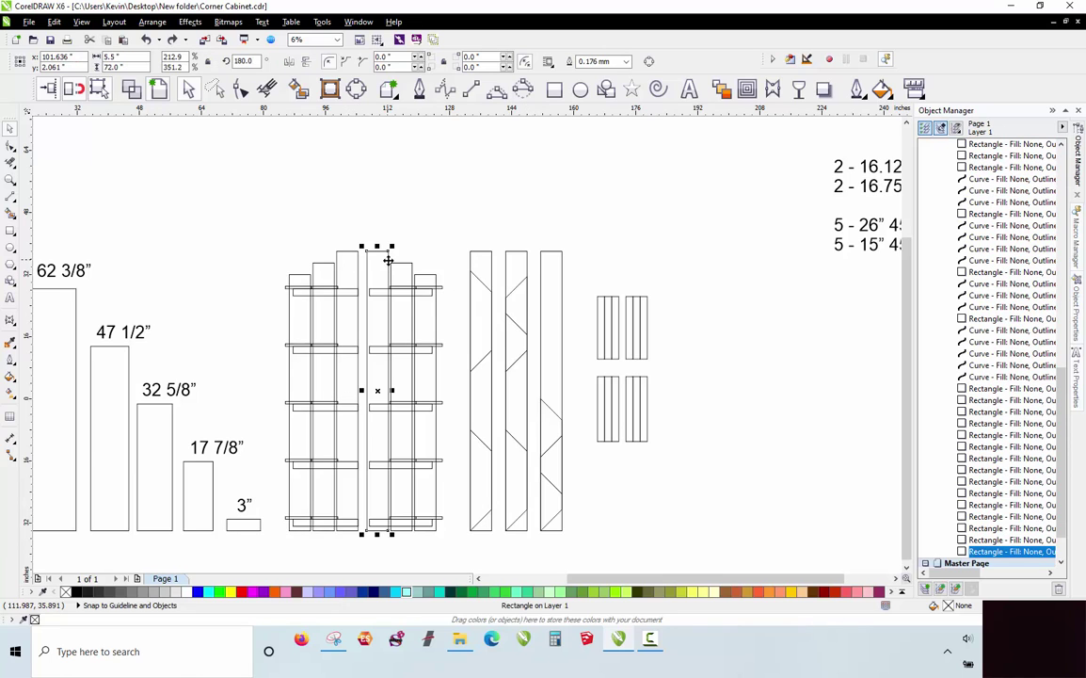
pyautogui.click(426, 286)
pyautogui.click(446, 223)
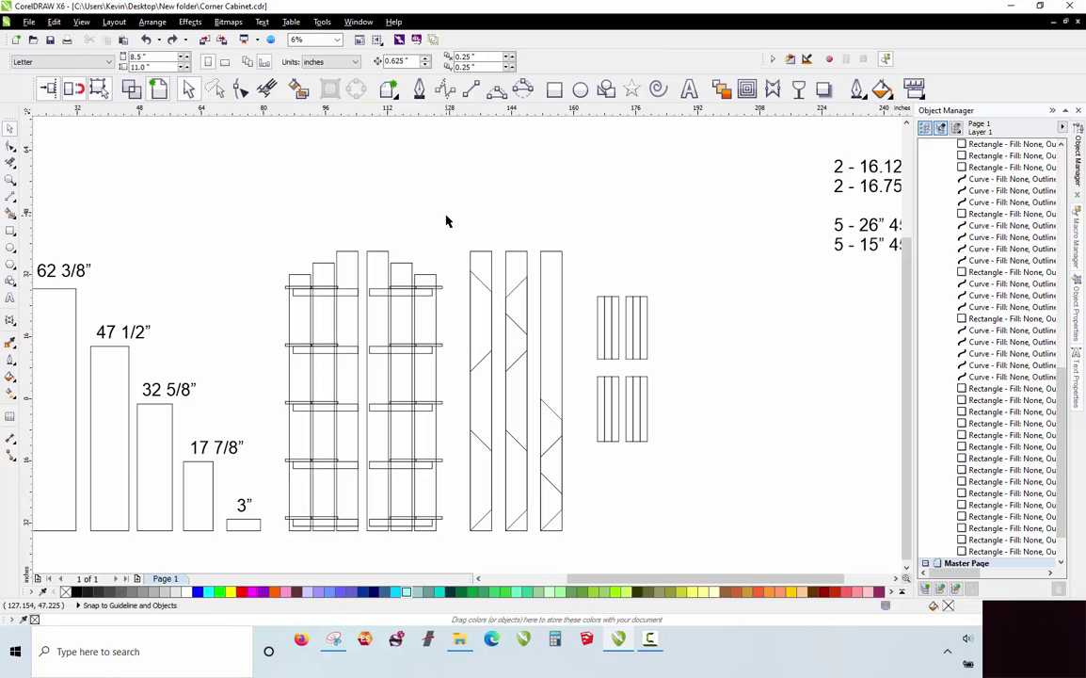
# Review the cabinet photo alongside the five shelf-height blocks, the side elevations and the cut list in the overall plan.
pyautogui.scroll(-2, 446, 222)
pyautogui.scroll(2, 226, 266)
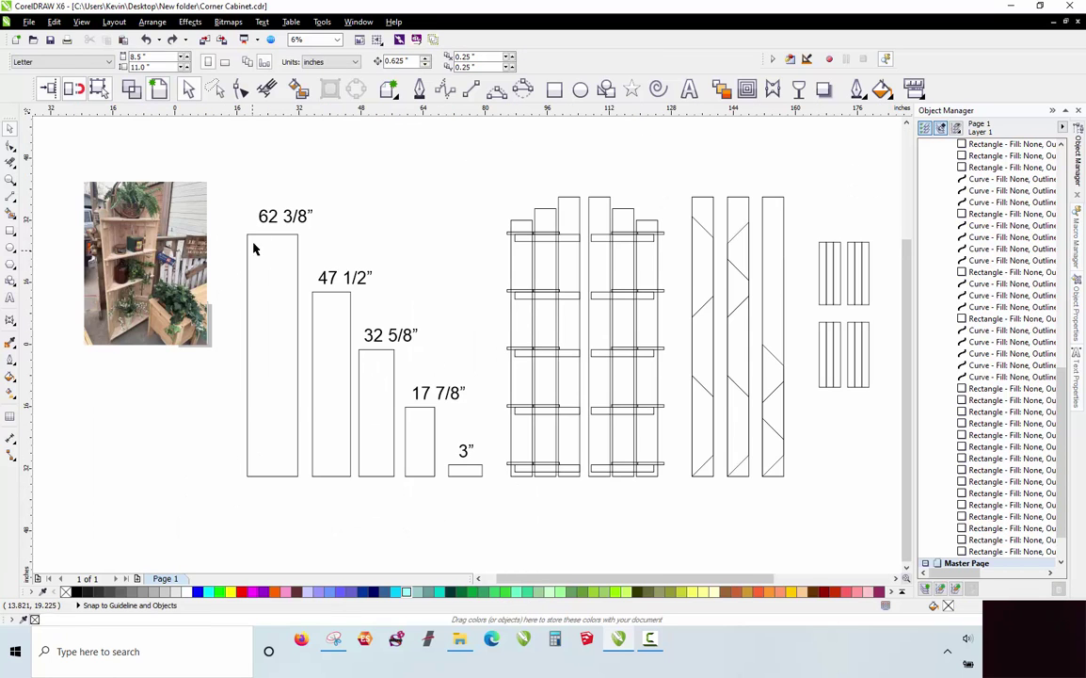
pyautogui.scroll(-2, 303, 390)
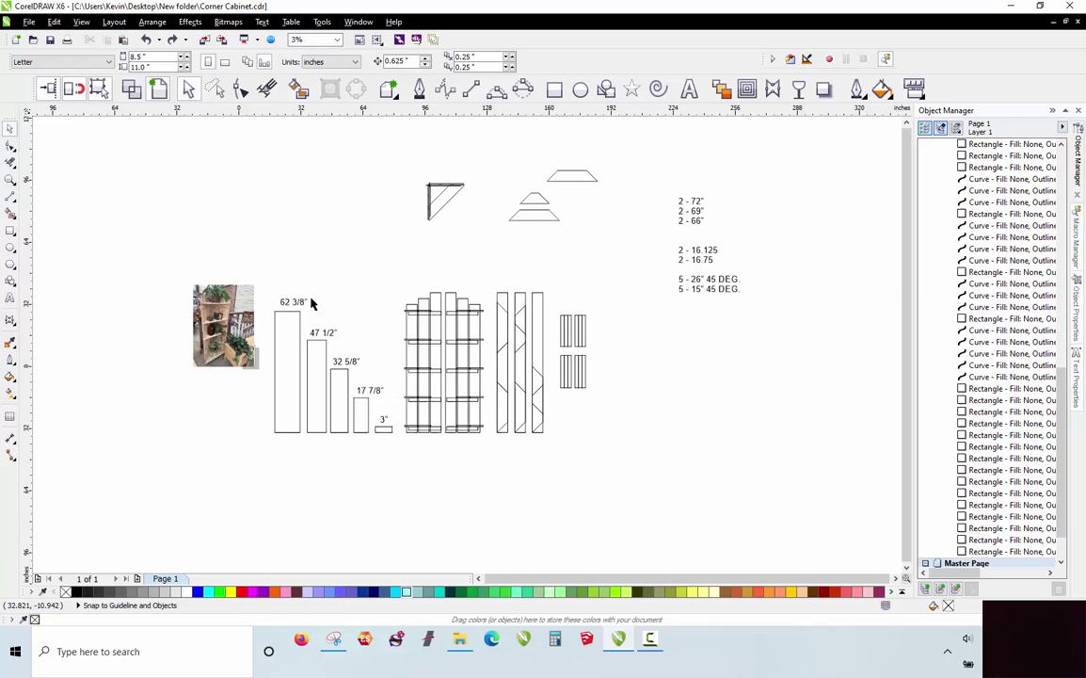
pyautogui.scroll(2, 358, 255)
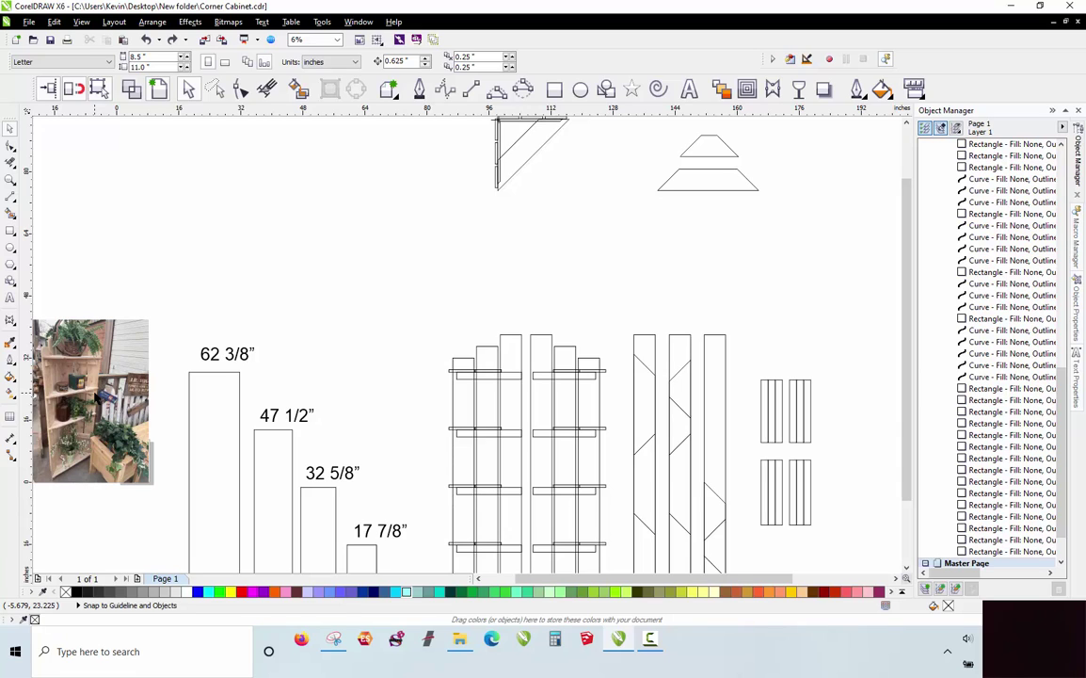
pyautogui.scroll(-1, 277, 322)
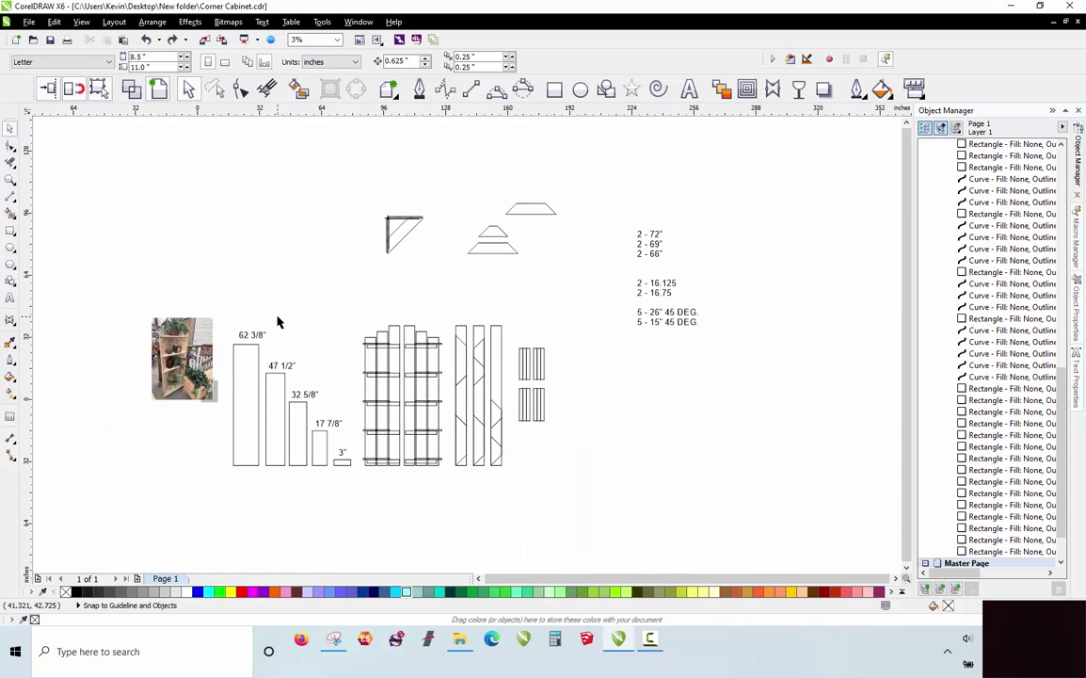
pyautogui.scroll(1, 176, 331)
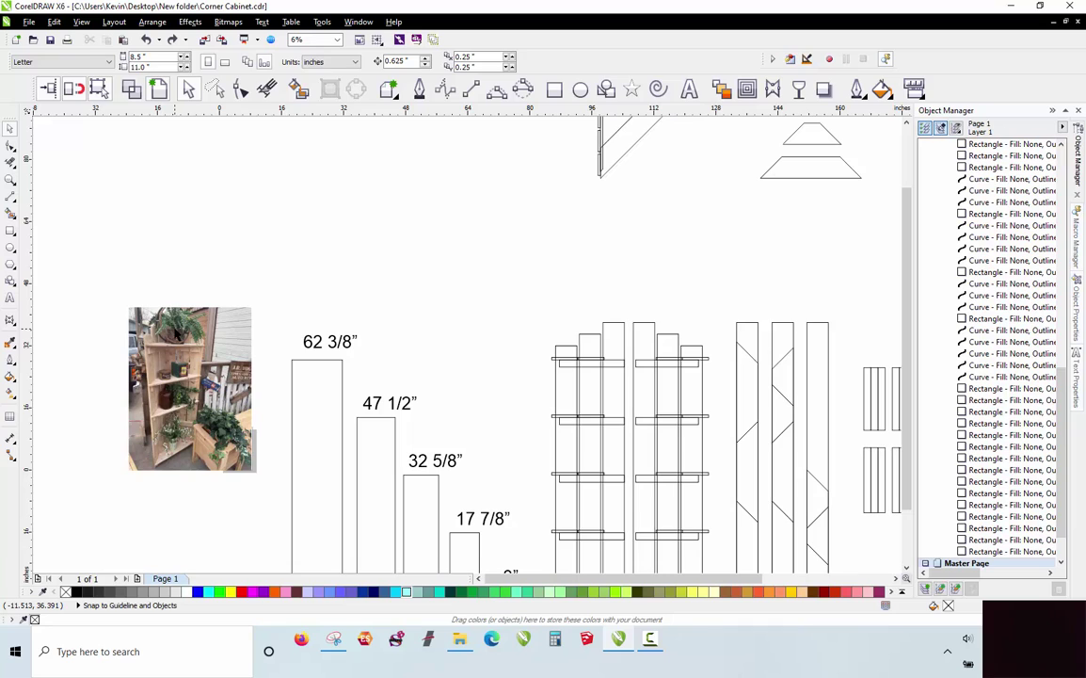
pyautogui.scroll(-2, 176, 331)
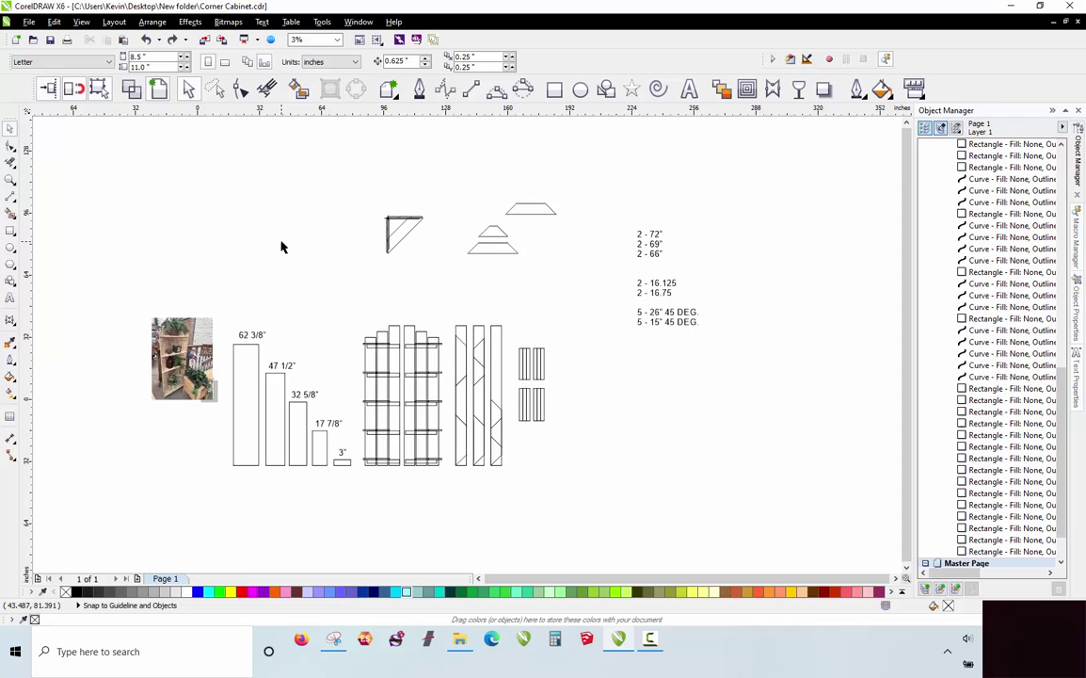
pyautogui.scroll(4, 175, 354)
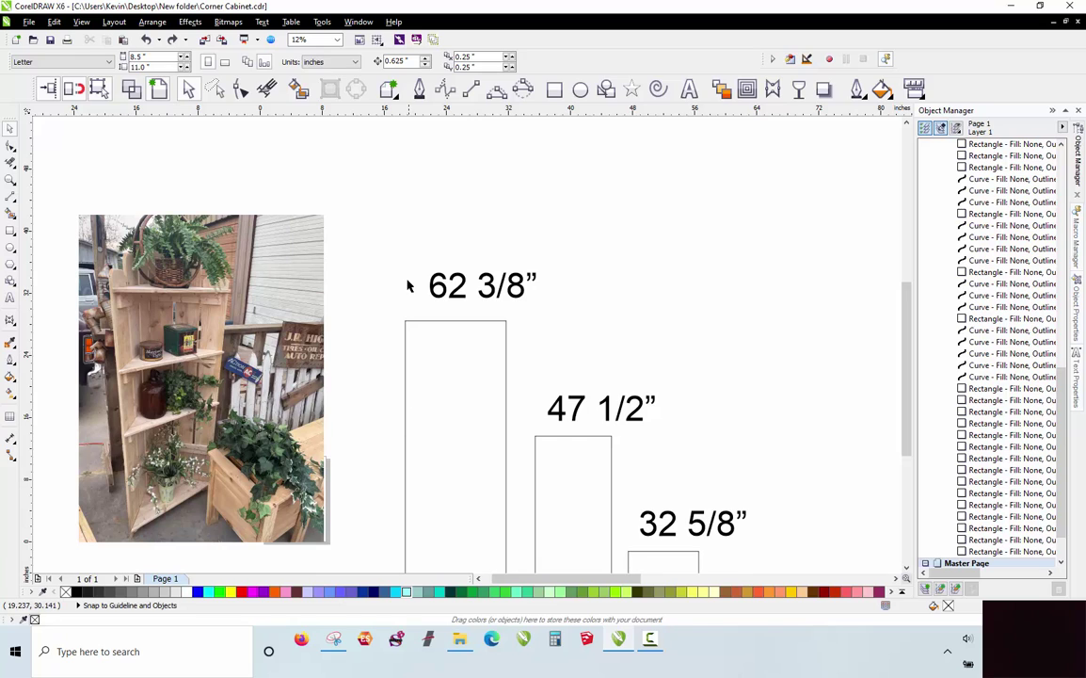
pyautogui.scroll(-2, 408, 284)
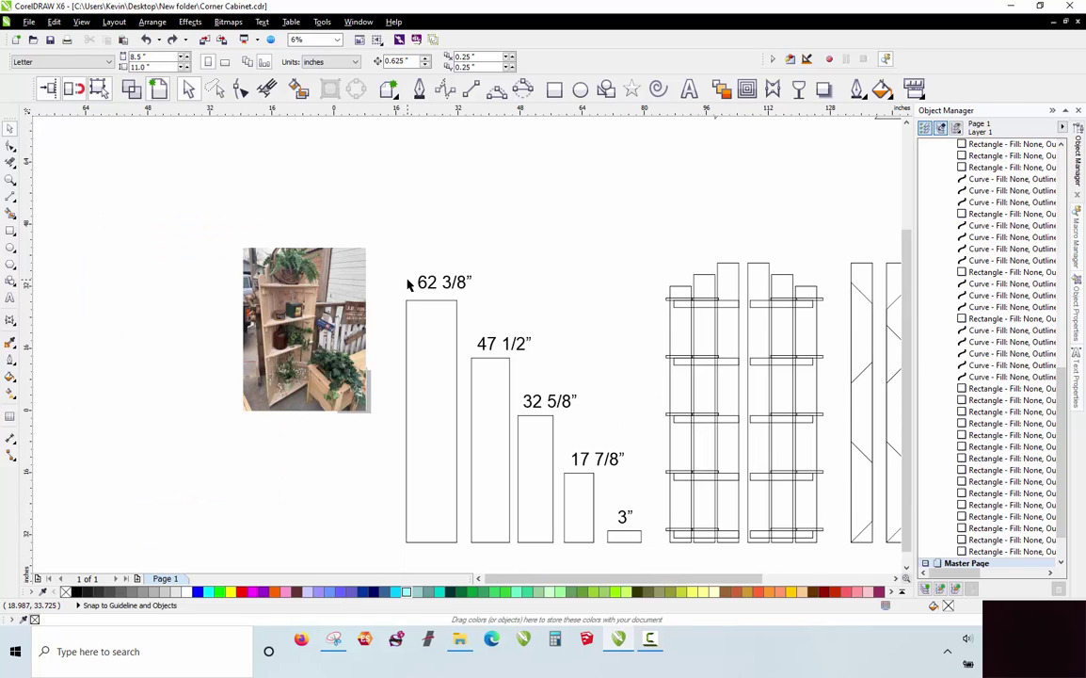